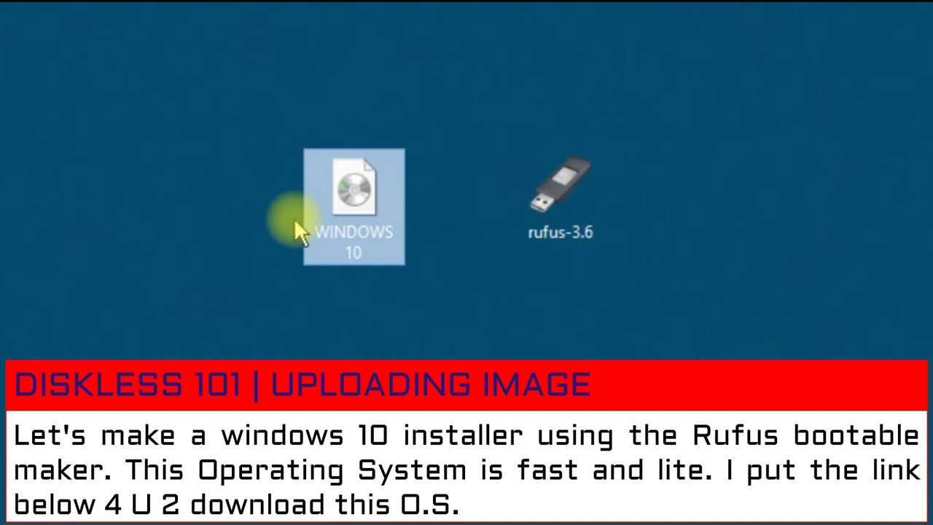
Open rufus-3.6 from the desktop and move its window away from the centre of the screen.
left_click(558, 210)
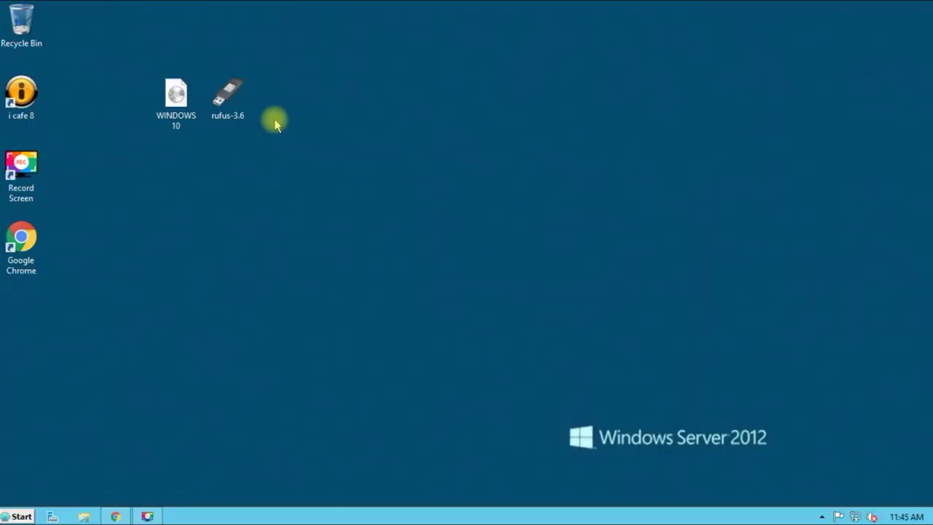
left_click(227, 109)
right_click(228, 110)
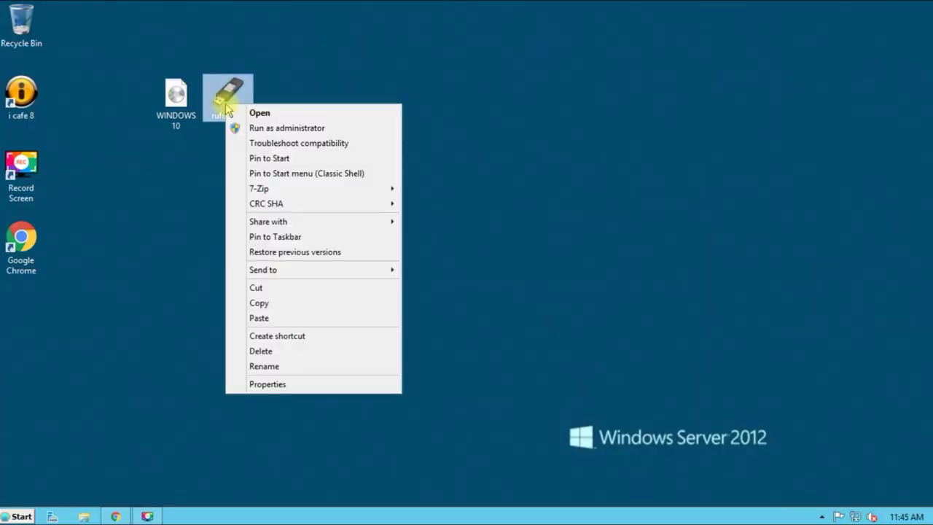
left_click(259, 114)
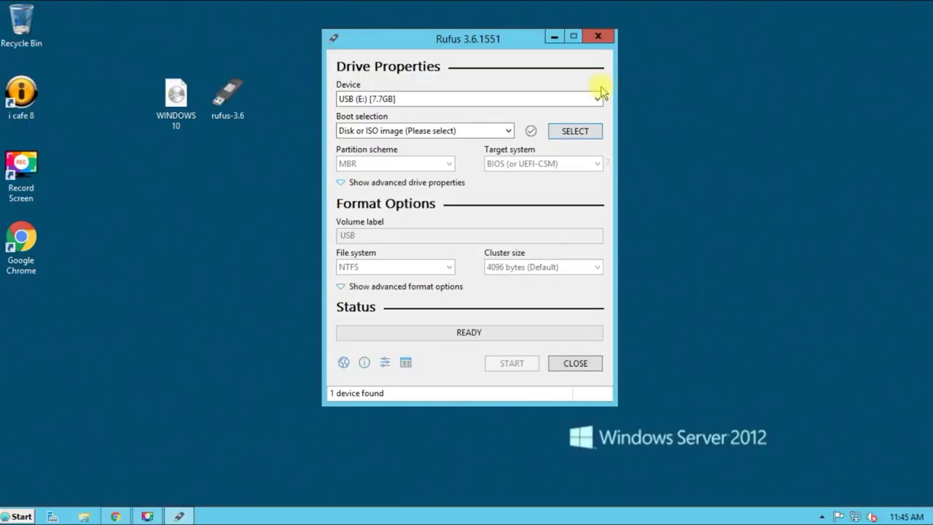
left_click_drag(494, 47, 755, 38)
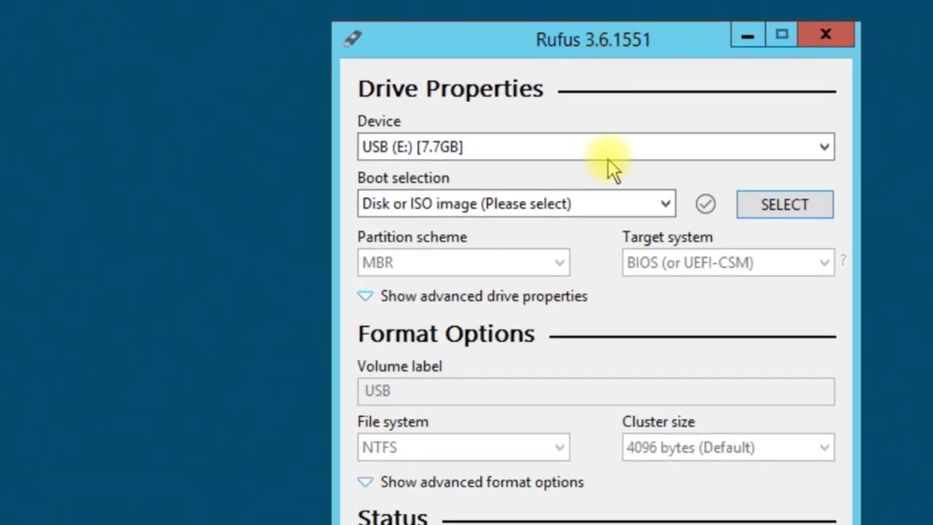
Load the WINDOWS 10 disc image from the Desktop as the boot selection for the USB drive.
left_click(630, 206)
left_click(652, 204)
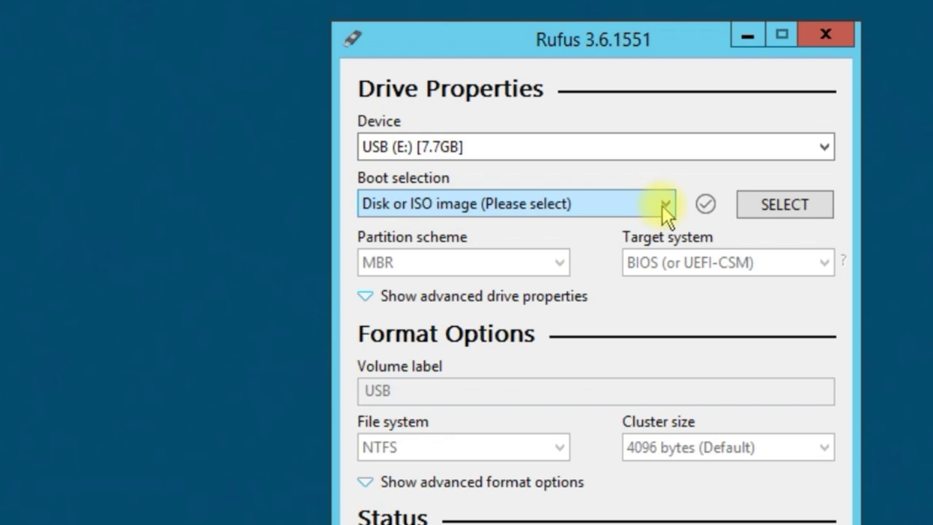
left_click(784, 208)
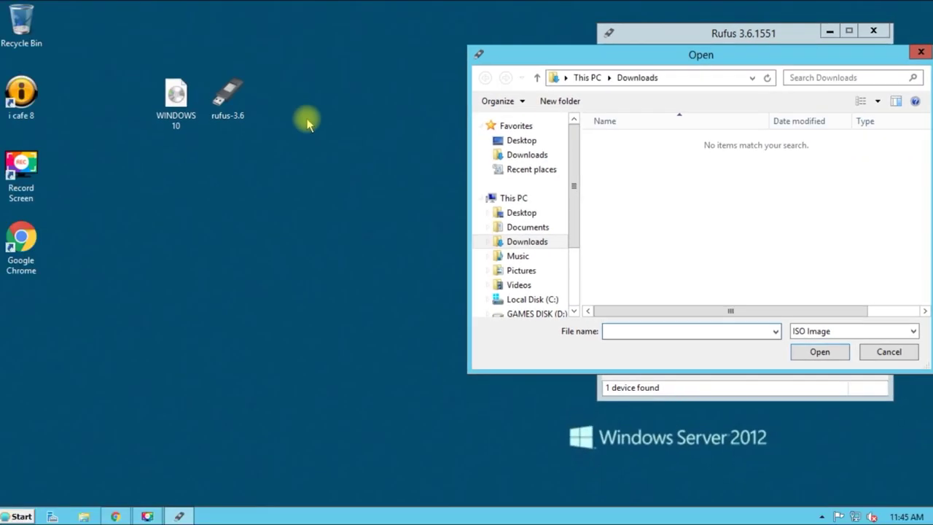
left_click(176, 102)
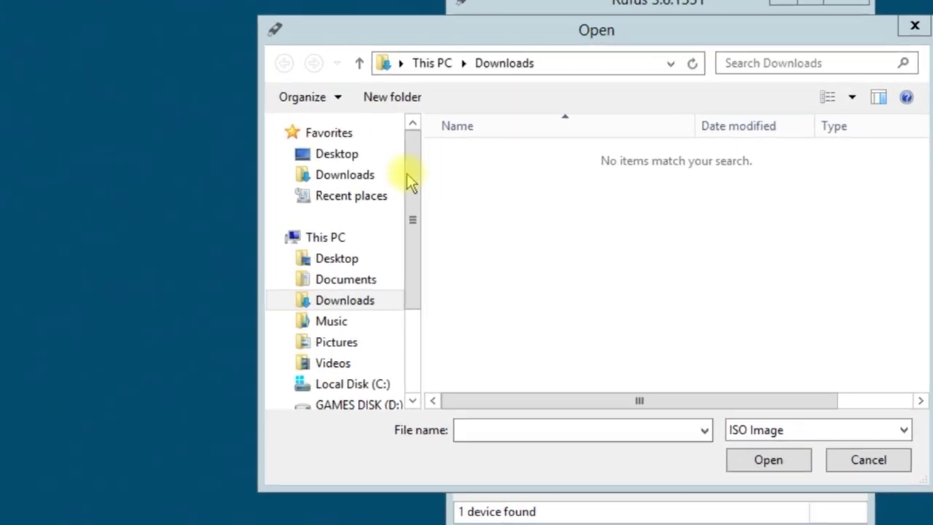
left_click(310, 157)
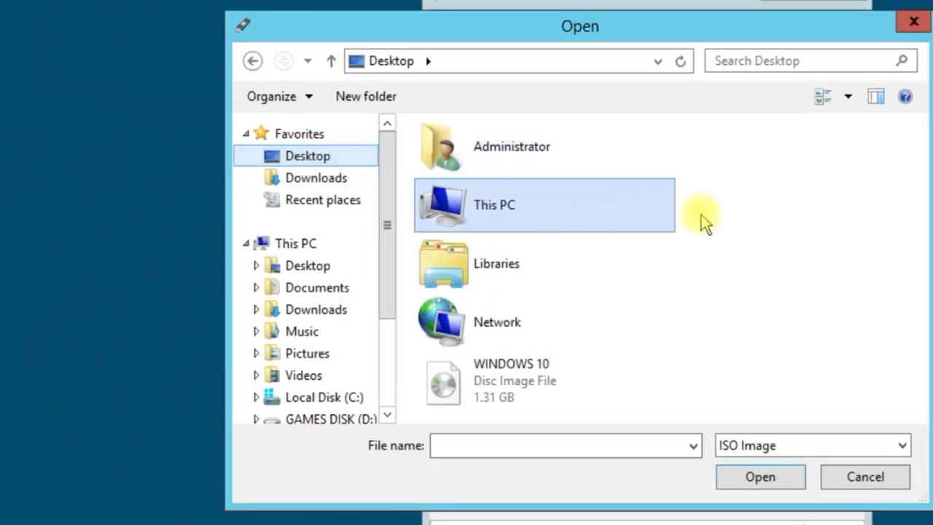
left_click(504, 393)
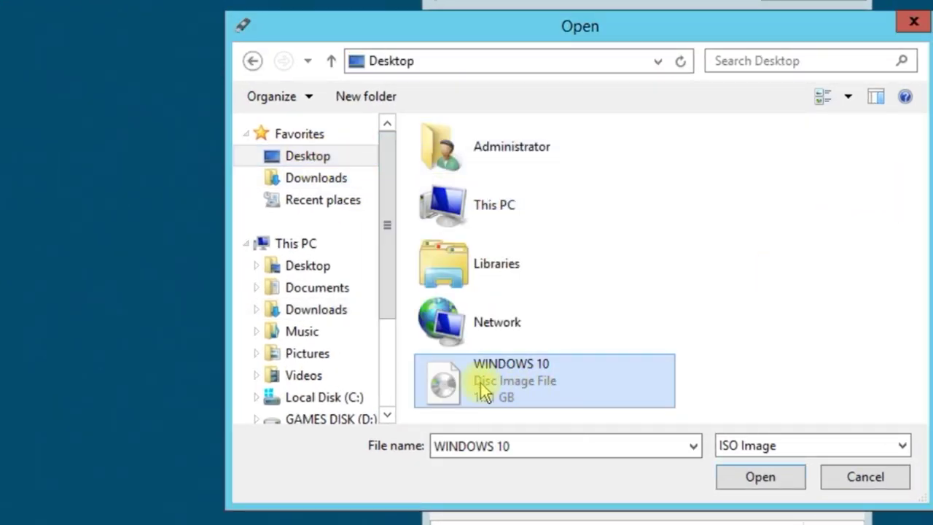
left_click(475, 406)
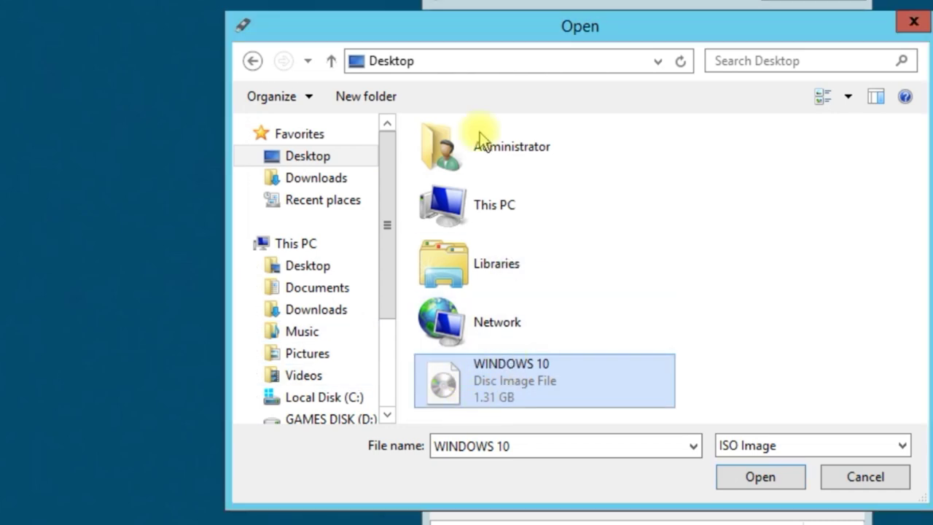
left_click(437, 62)
left_click(514, 399)
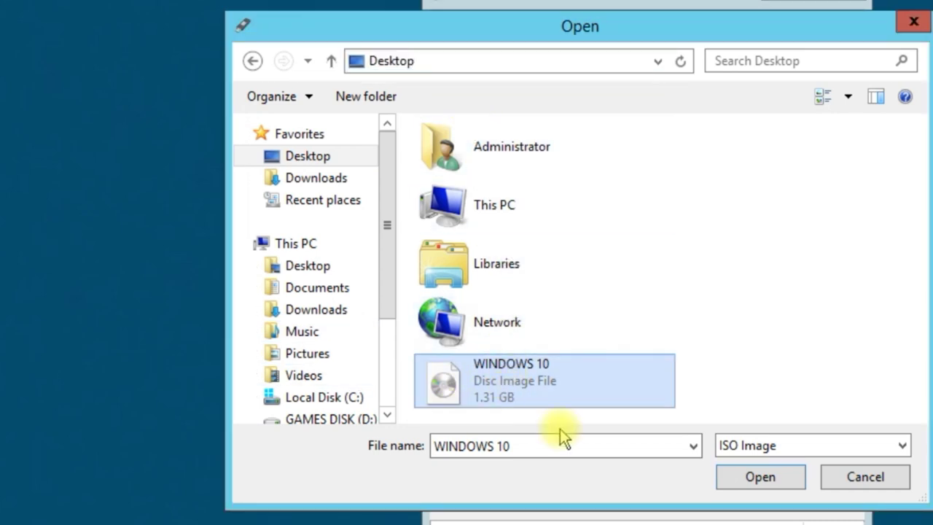
left_click(739, 475)
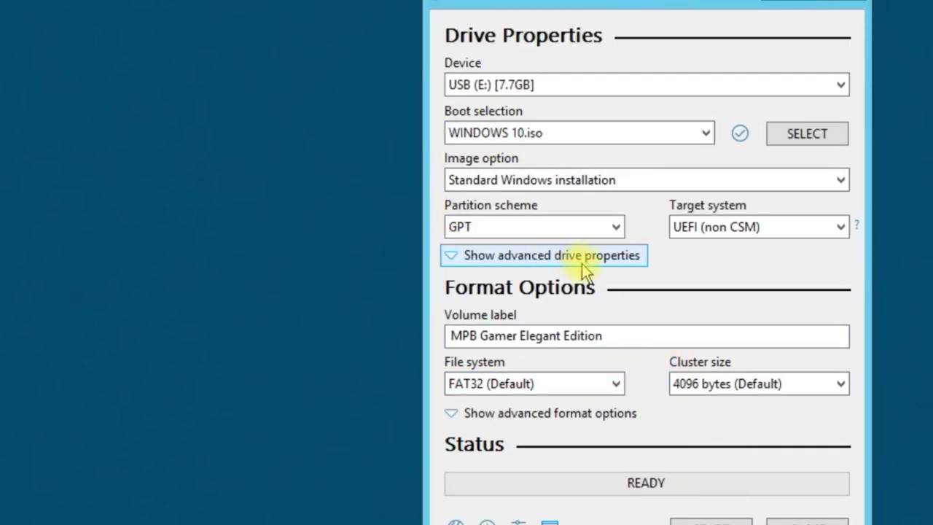
Set the partition scheme to MBR with BIOS (or UEFI-CSM) as the target system, showing the advanced drive properties.
left_click(615, 227)
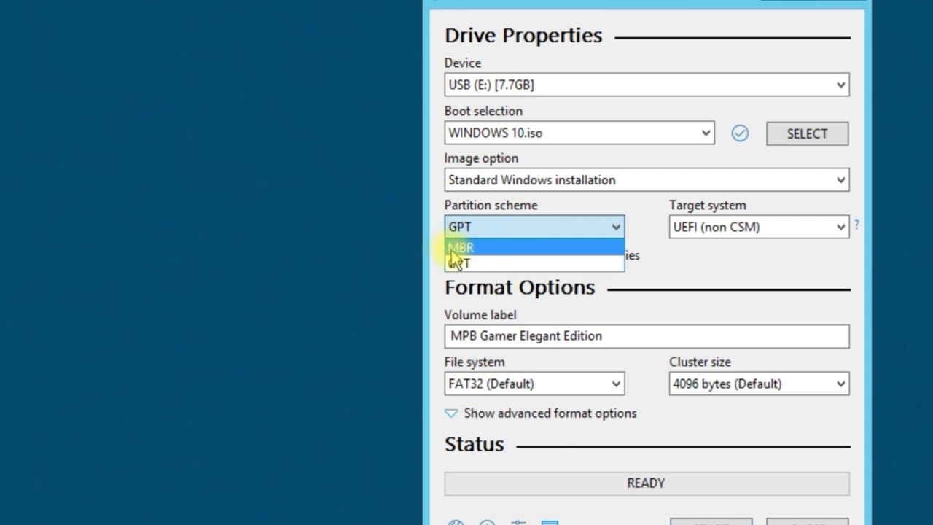
left_click(482, 263)
left_click(483, 255)
left_click(483, 227)
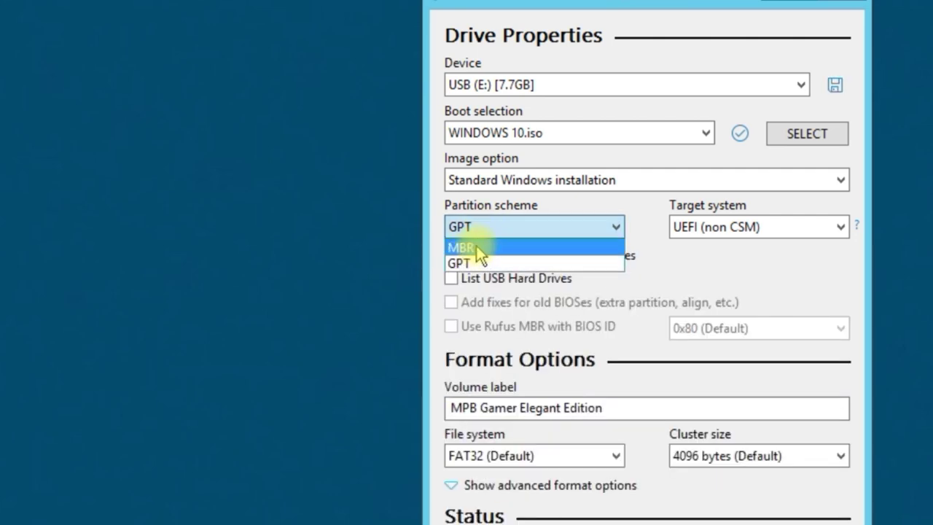
left_click(483, 247)
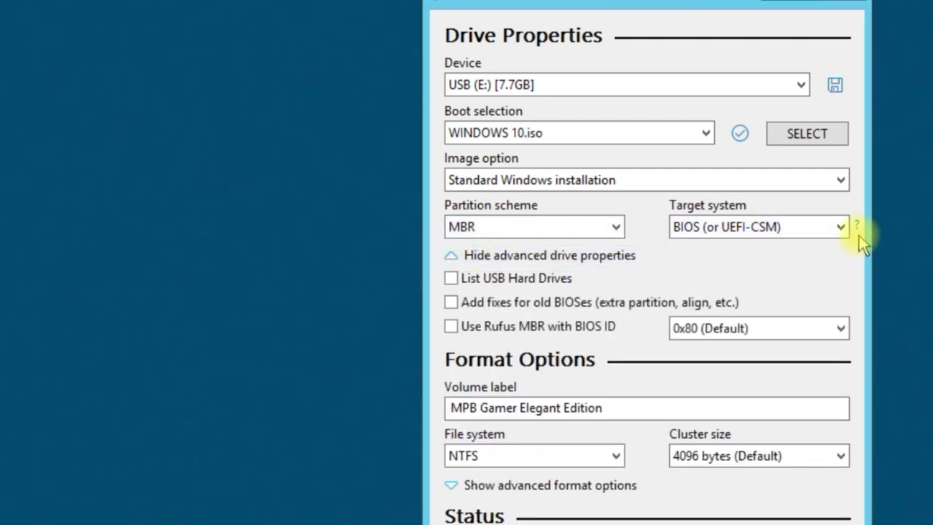
left_click(837, 230)
left_click(734, 246)
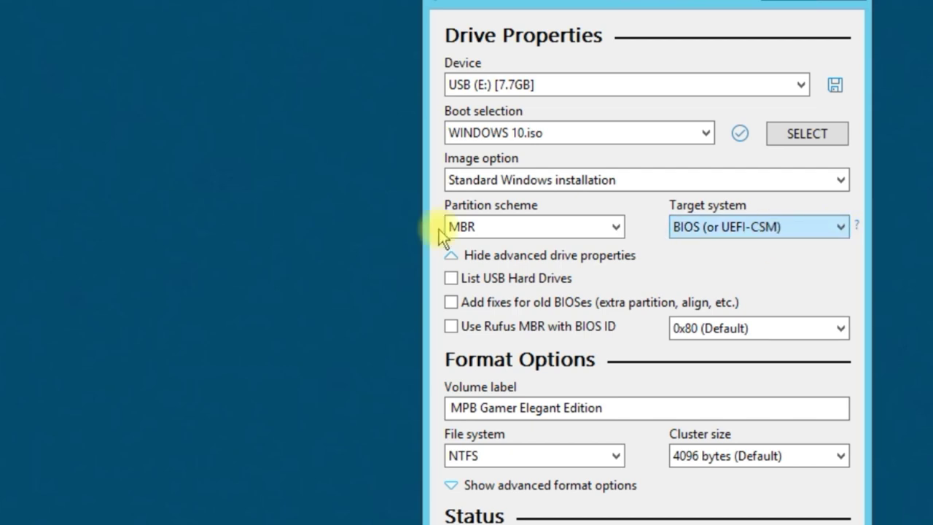
Keep the MBR scheme, enable Use Rufus MBR with BIOS ID, and start writing the USB drive, accepting the erasure of its data.
left_click(492, 227)
left_click(487, 248)
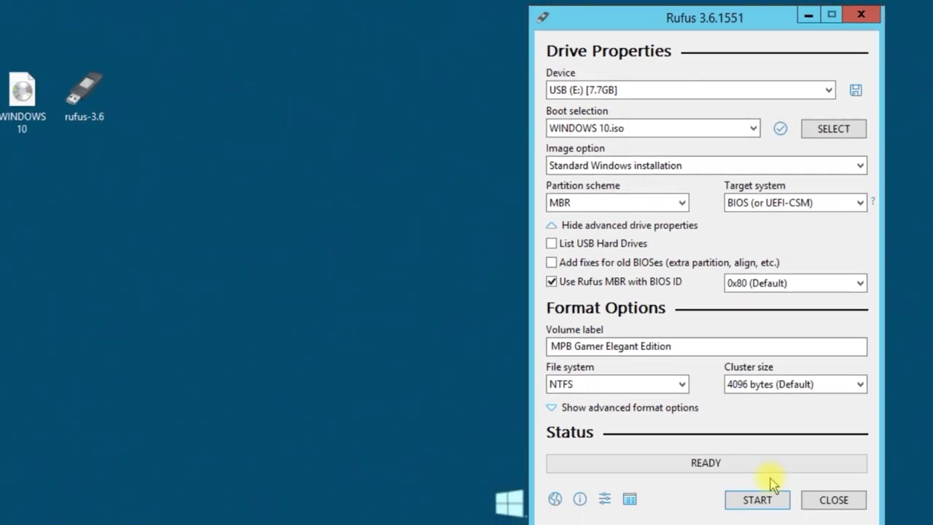
left_click(789, 440)
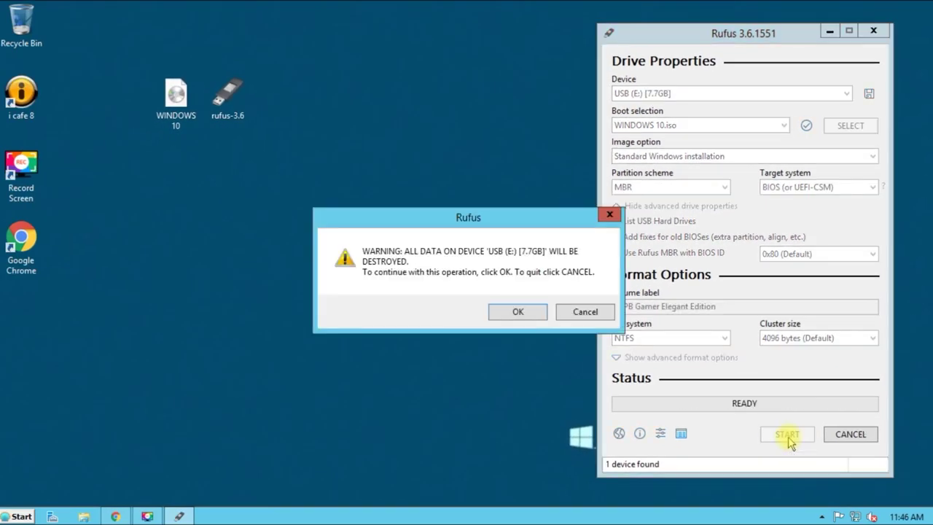
left_click(519, 312)
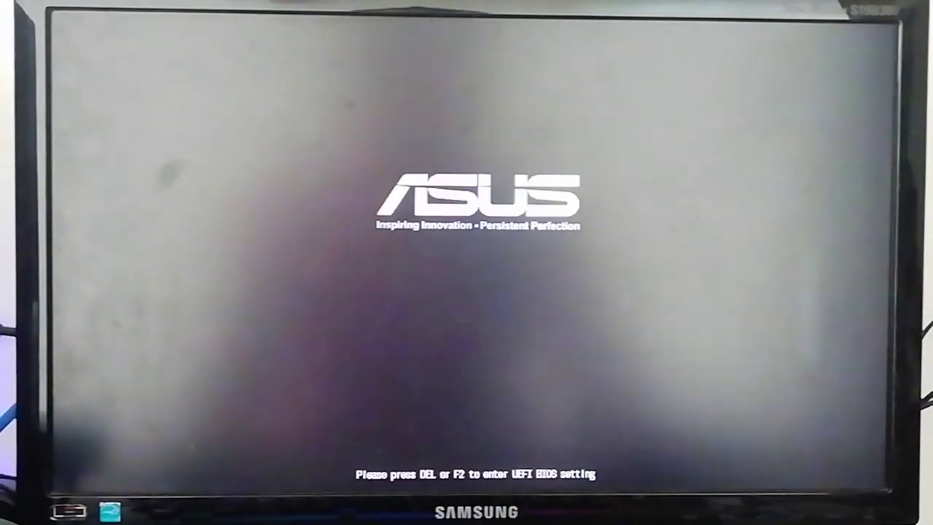
Enter the ASUS UEFI BIOS setup and open the CSM (Compatibility Support Module) settings of the boot configuration.
key("Delete")
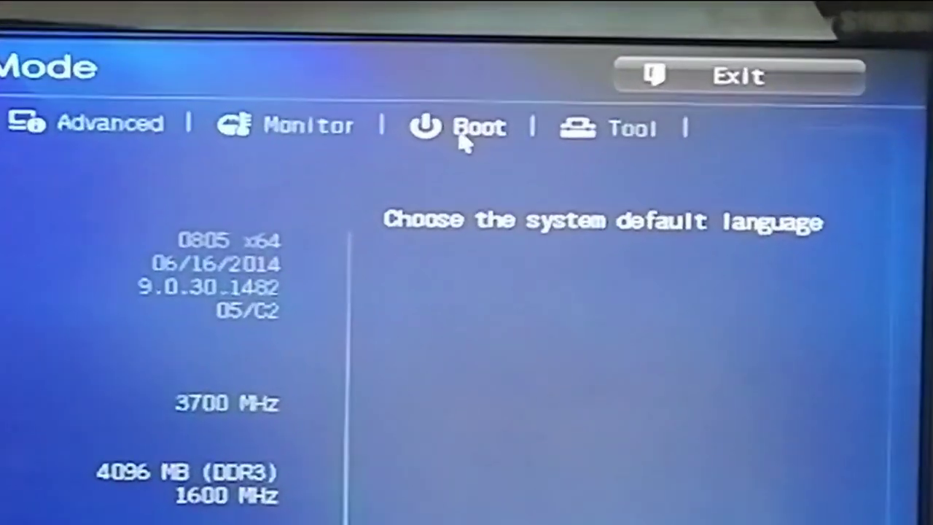
left_click(461, 137)
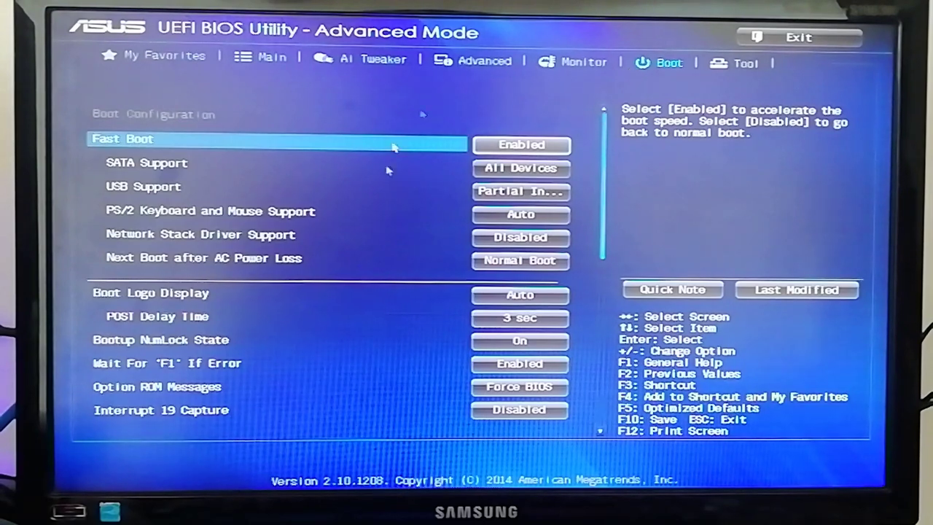
key("Down")
key("Down")
key("Down")
key("Down")
key("Down")
key("Down")
key("Down")
key("Down")
key("Down")
key("Down")
key("Down")
key("Down")
key("Down")
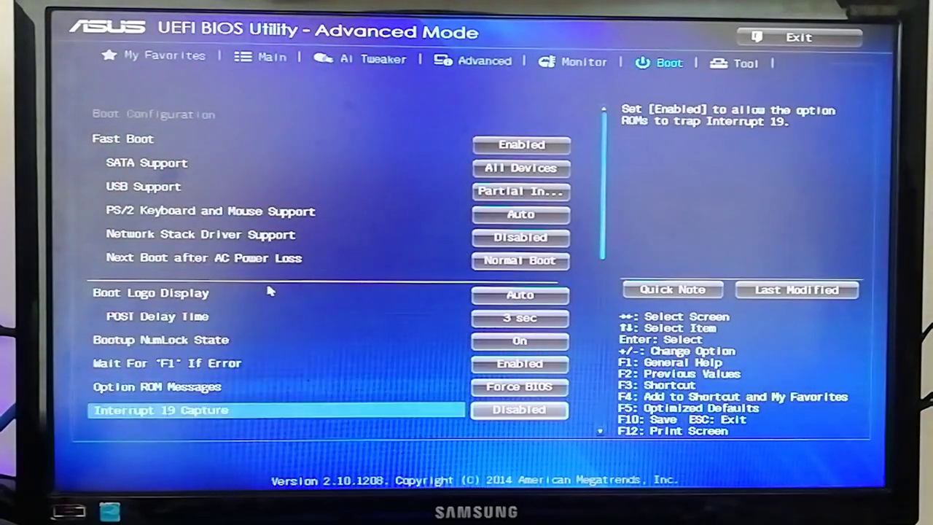
key("Down")
key("Down")
key("Down")
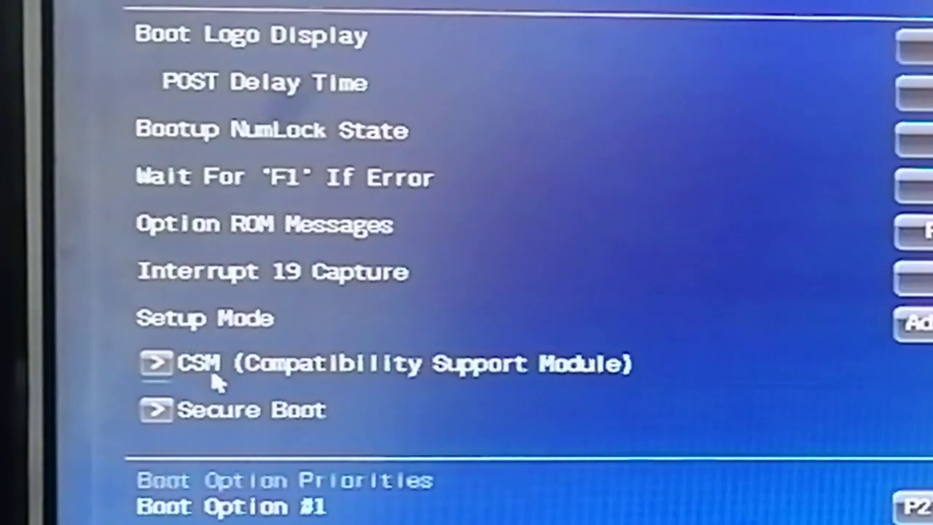
left_click(132, 312)
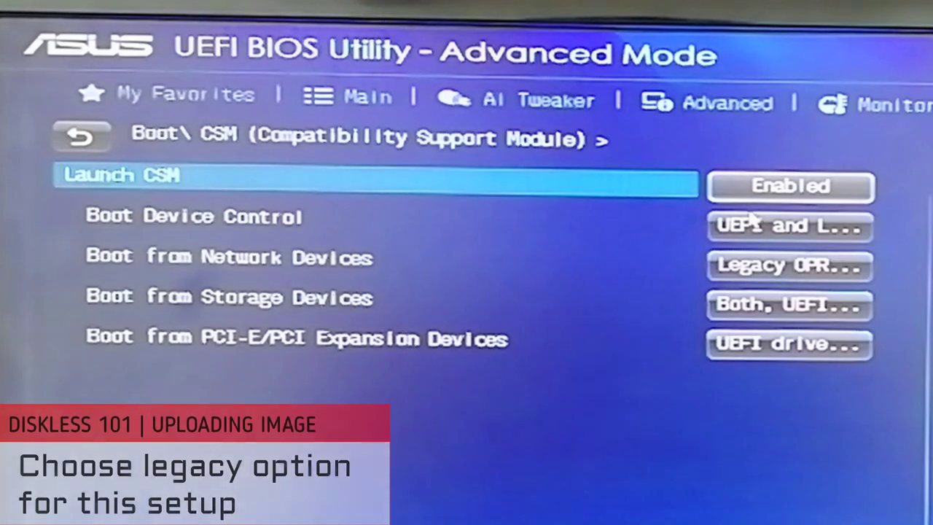
Set Boot Device Control to Legacy OPROM only.
left_click(522, 132)
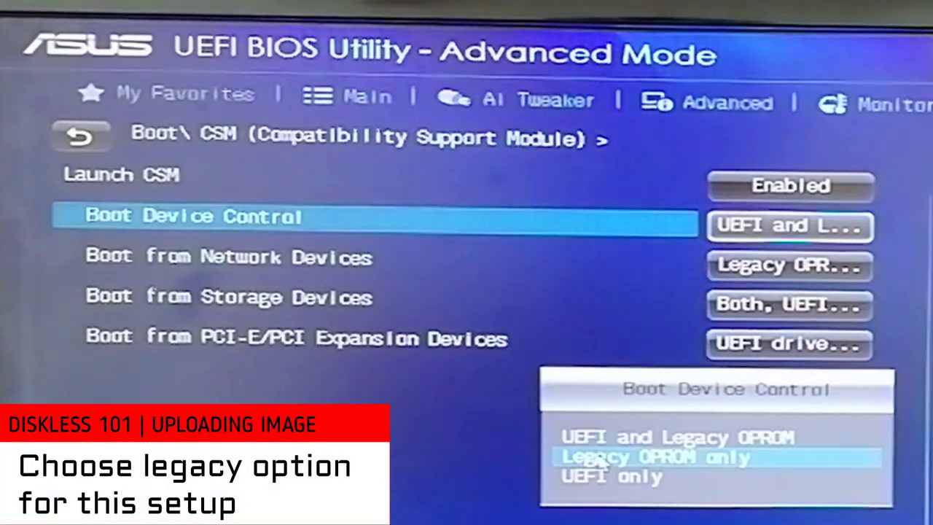
left_click(613, 476)
left_click(751, 228)
left_click(629, 453)
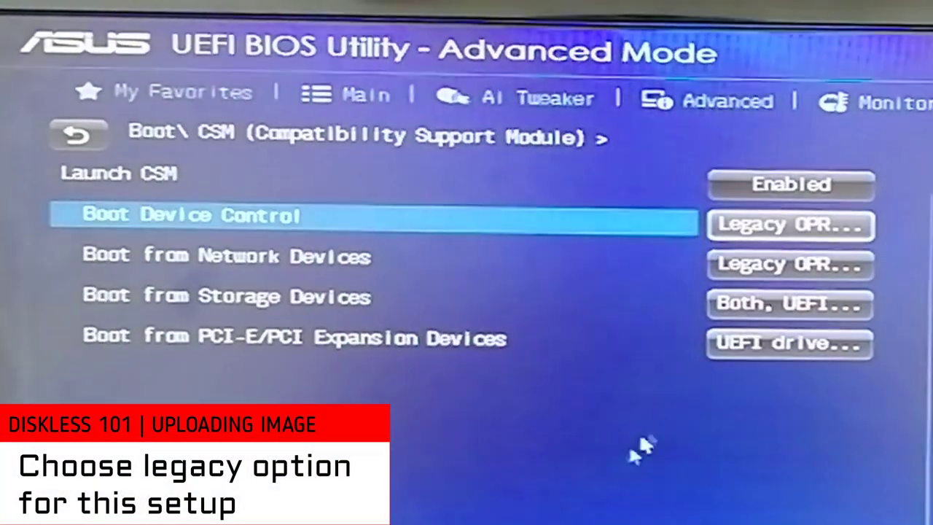
Set network device booting to Legacy OPROM first, choose Legacy OPROM for storage and PCI-E/PCI expansion devices, and leave the CSM settings.
left_click(735, 267)
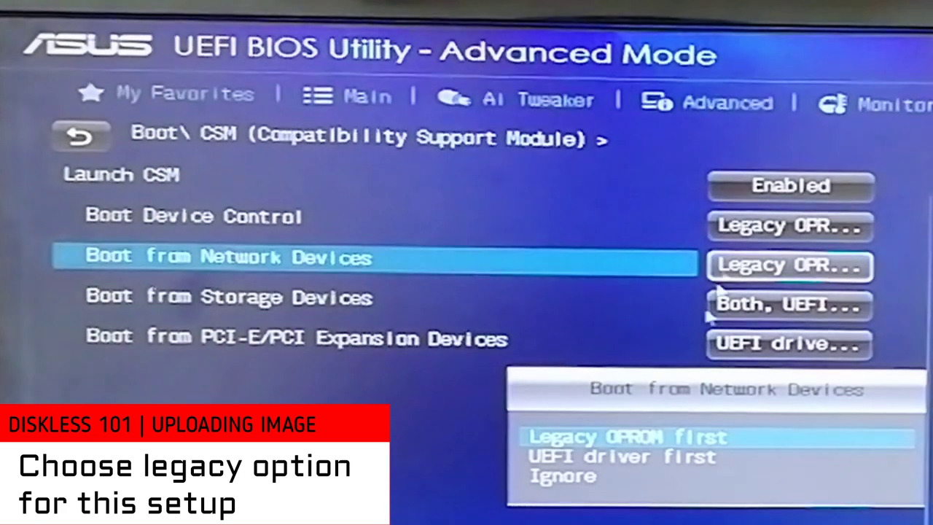
left_click(576, 439)
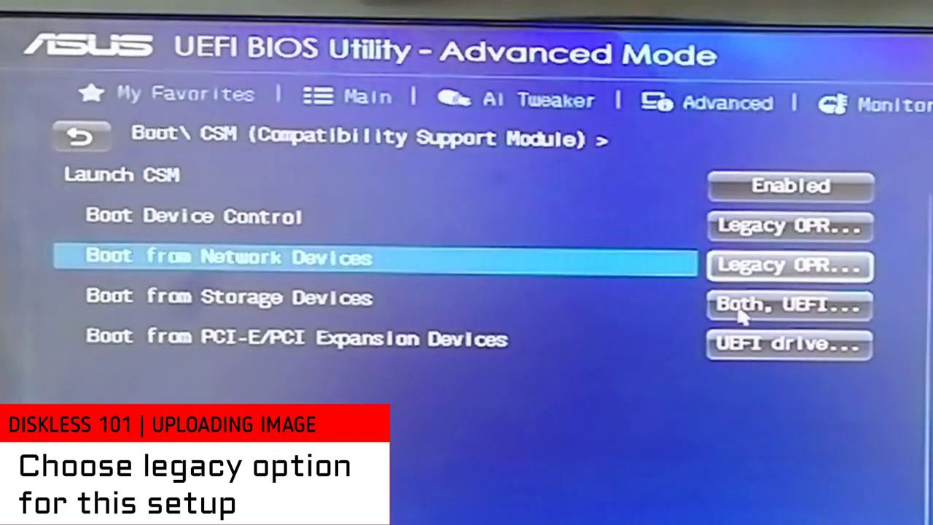
left_click(739, 308)
left_click(593, 457)
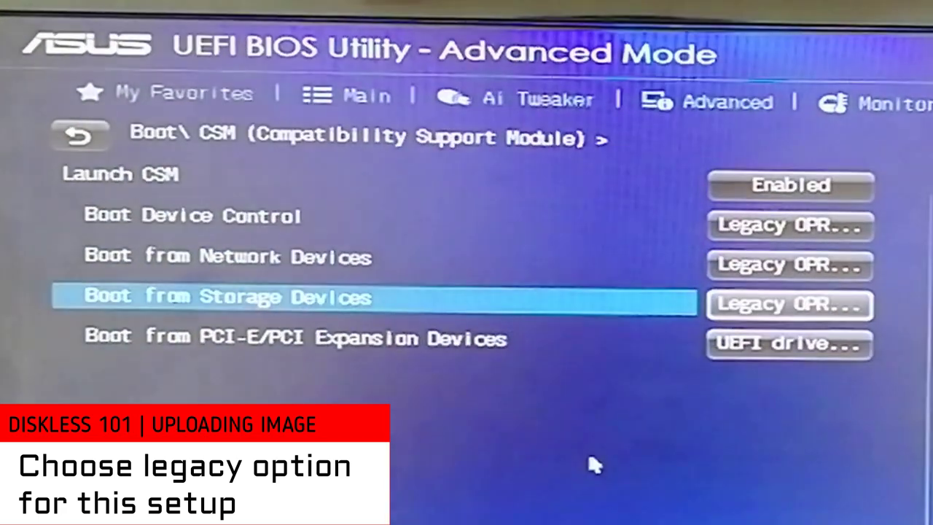
left_click(789, 344)
left_click(583, 456)
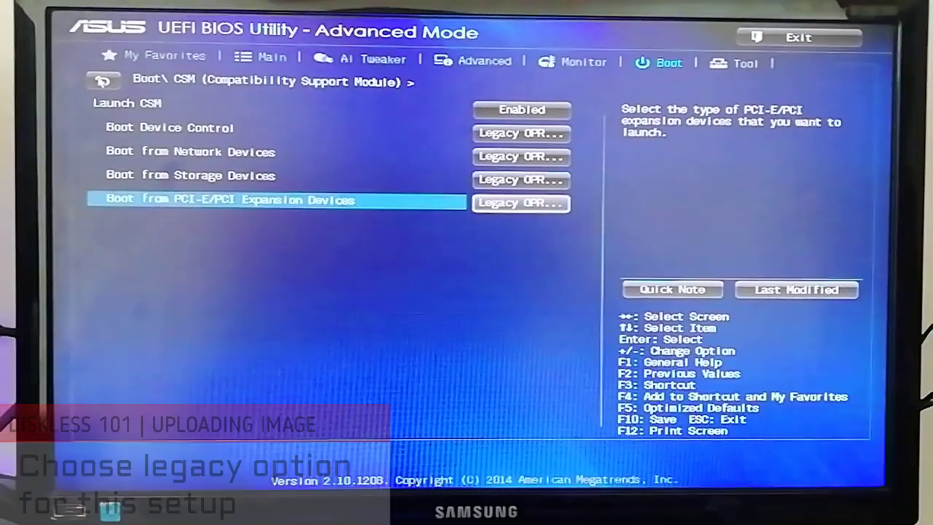
left_click(88, 121)
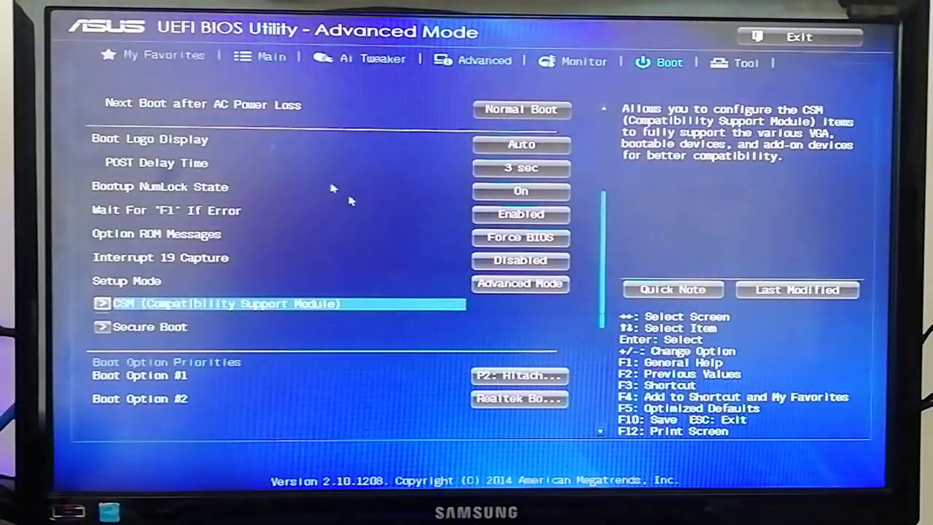
Set Boot Option #1 in the Hard Drive BBS Priorities to Imation Nano Pro (7381MB).
scroll(303, 411, "down", 10)
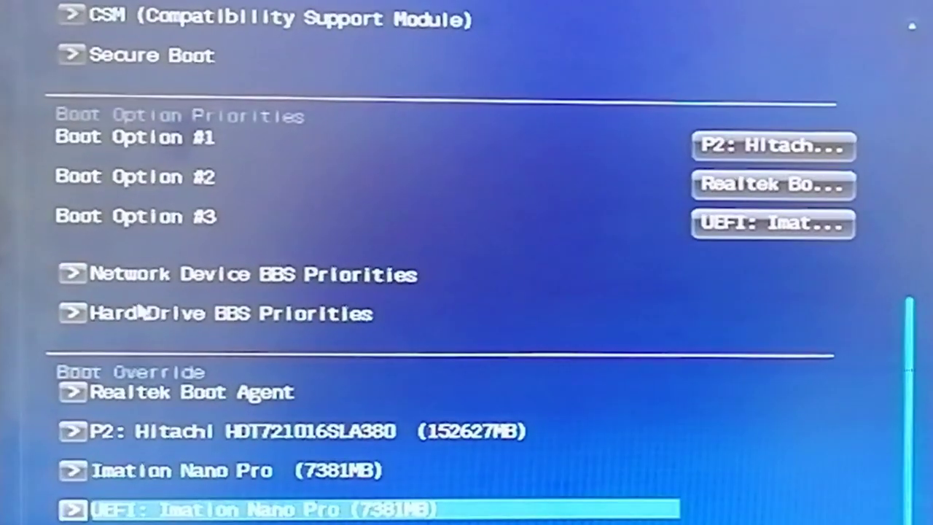
left_click(170, 329)
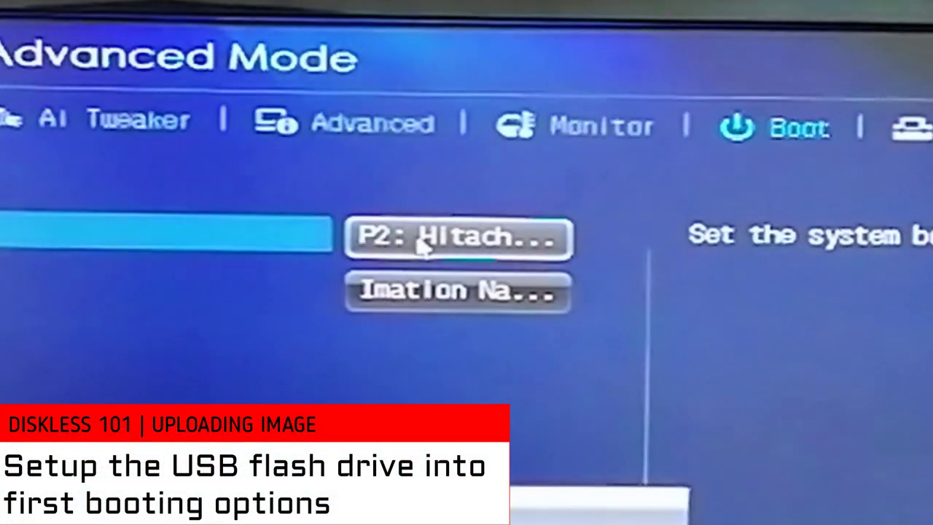
left_click(423, 244)
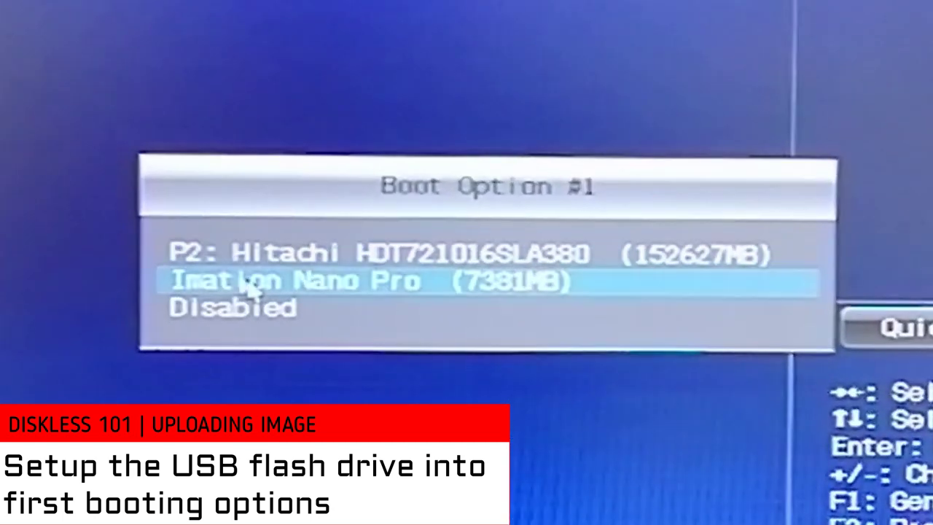
left_click(283, 283)
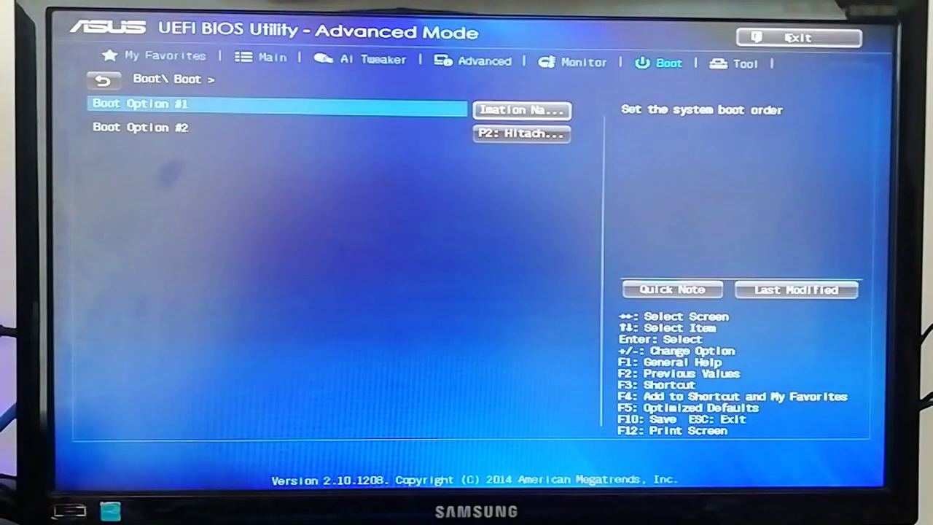
Save the BIOS changes and reset the PC.
left_click(798, 37)
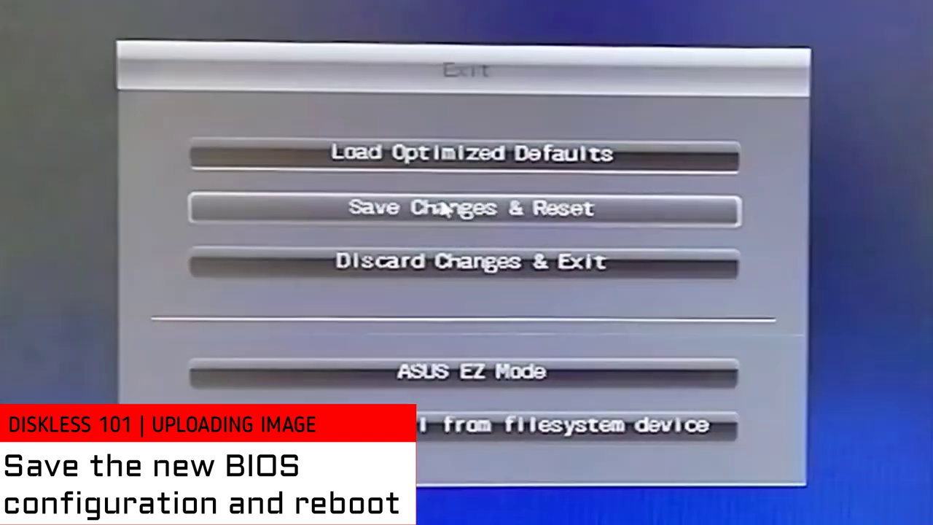
left_click(445, 208)
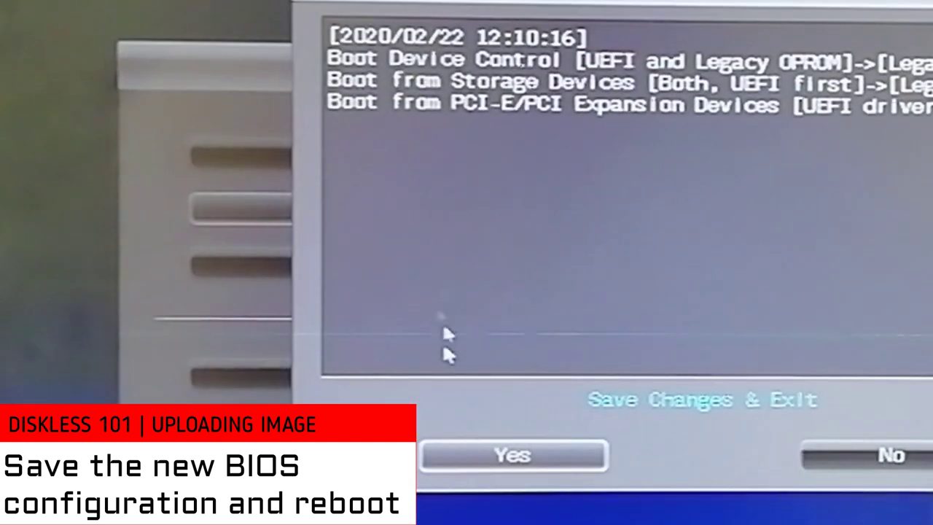
left_click(512, 457)
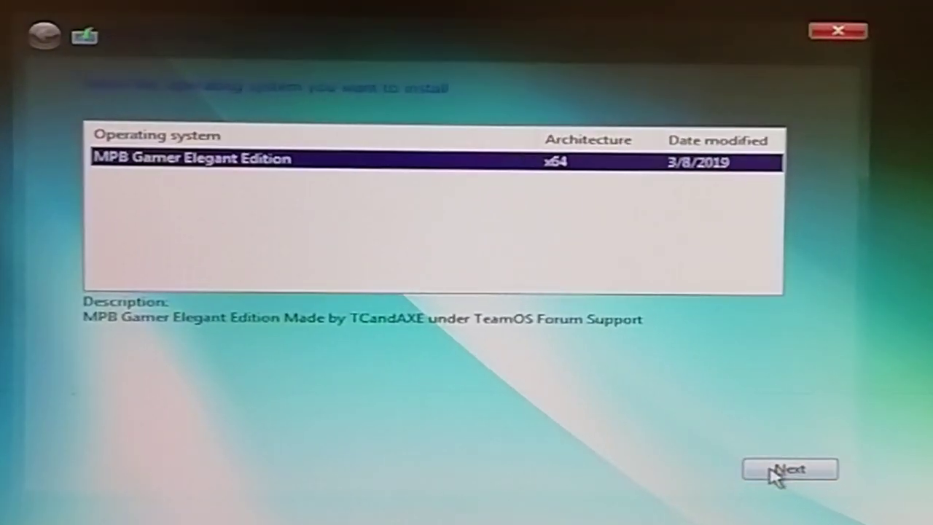
Choose MPB Gamer Elegant Edition for installation and create a 152626 MB partition in Drive 0's unallocated space, allowing the additional system partition.
left_click(775, 472)
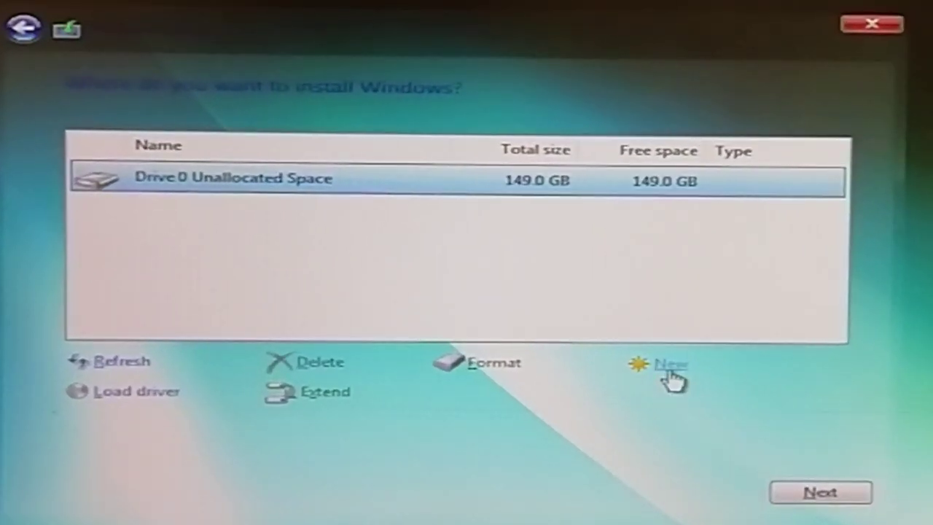
left_click(666, 369)
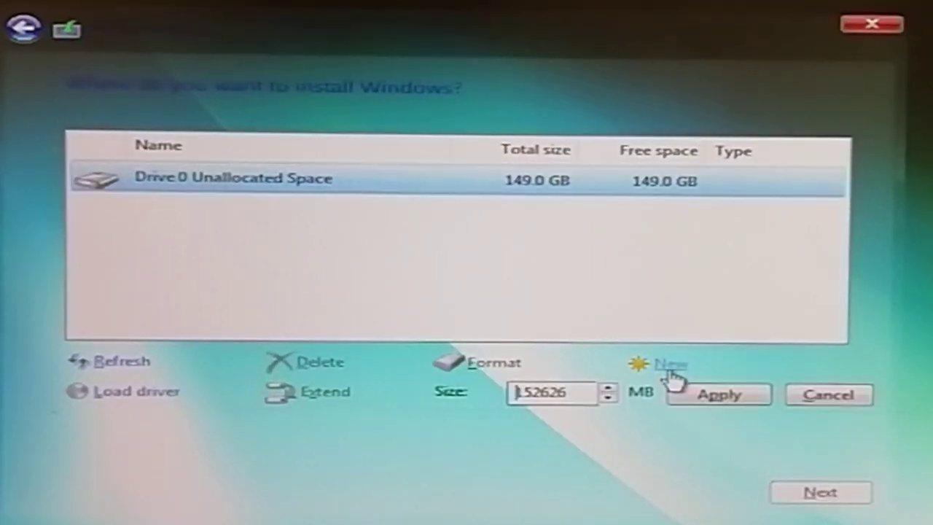
left_click(707, 398)
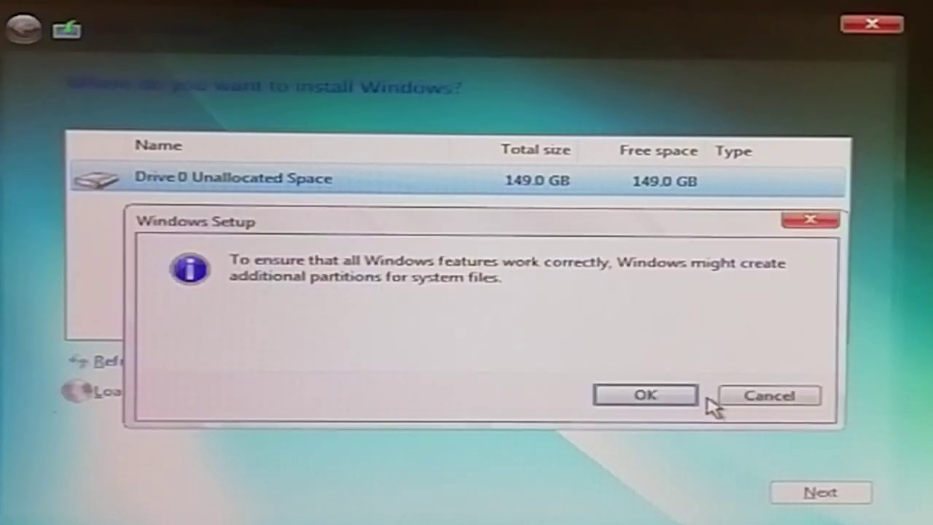
left_click(645, 395)
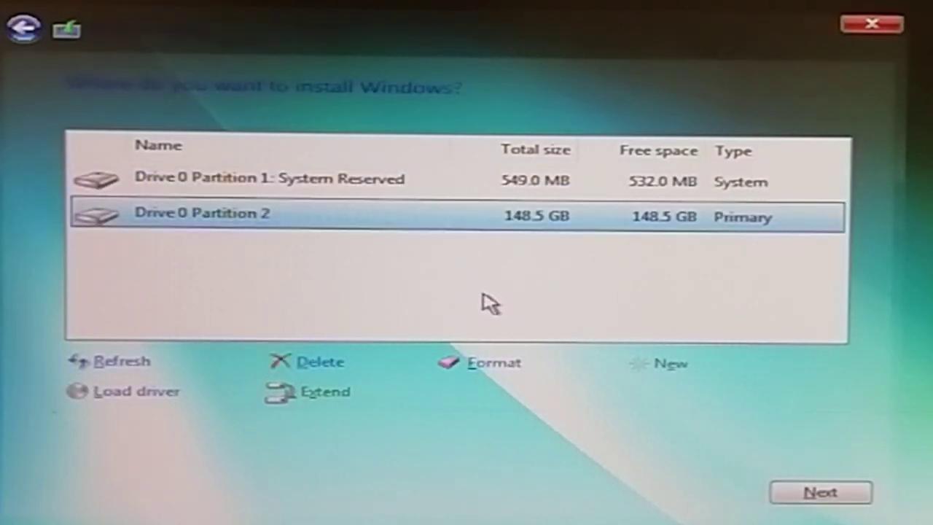
Delete Drive 0 Partition 2 and recreate it from the 148.5 GB of unallocated space.
left_click(342, 185)
left_click(343, 218)
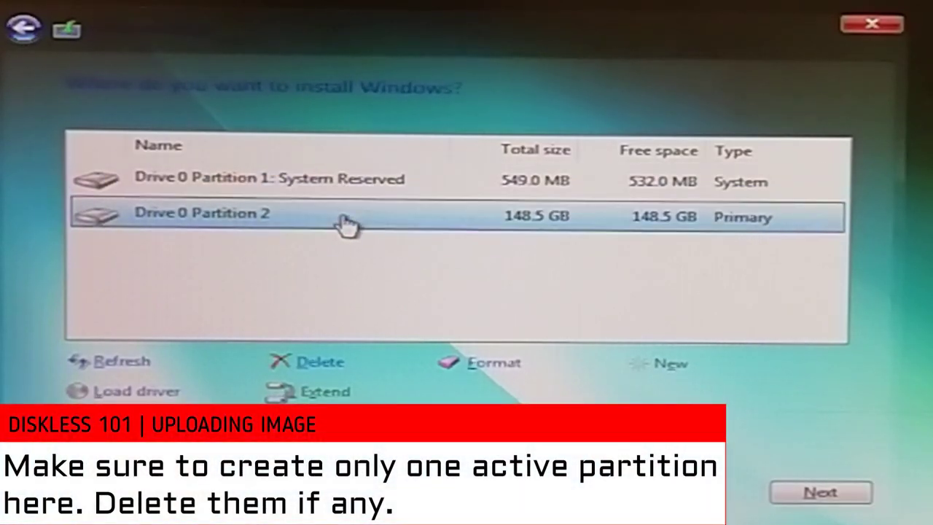
left_click(357, 185)
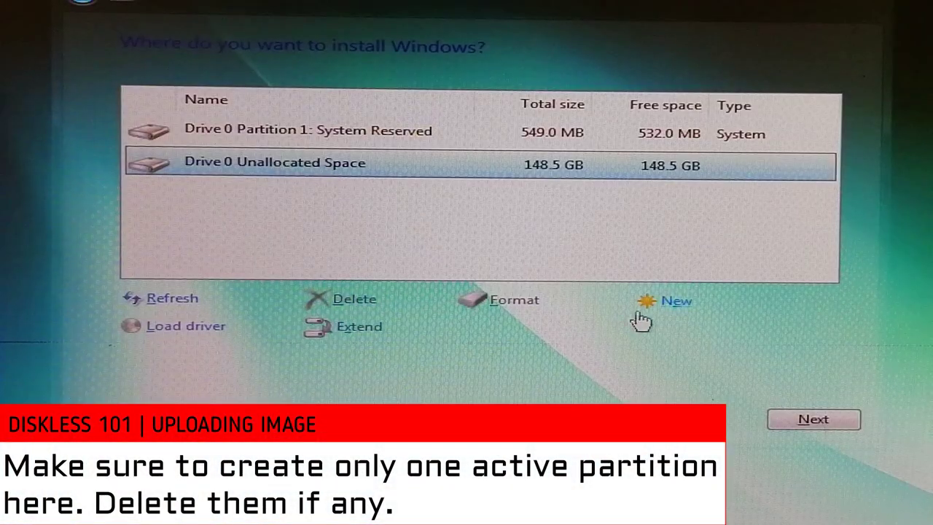
left_click(682, 307)
left_click(711, 329)
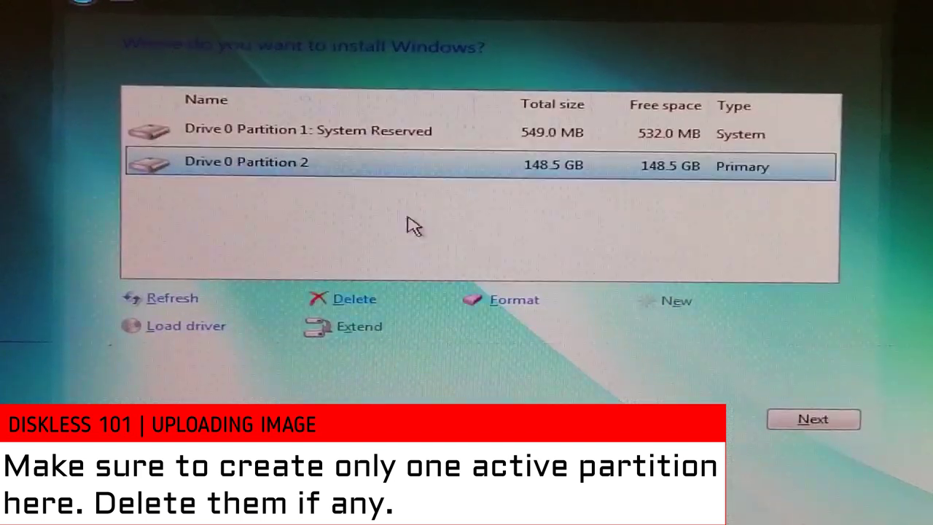
Delete the System Reserved partition on Drive 0.
left_click(369, 136)
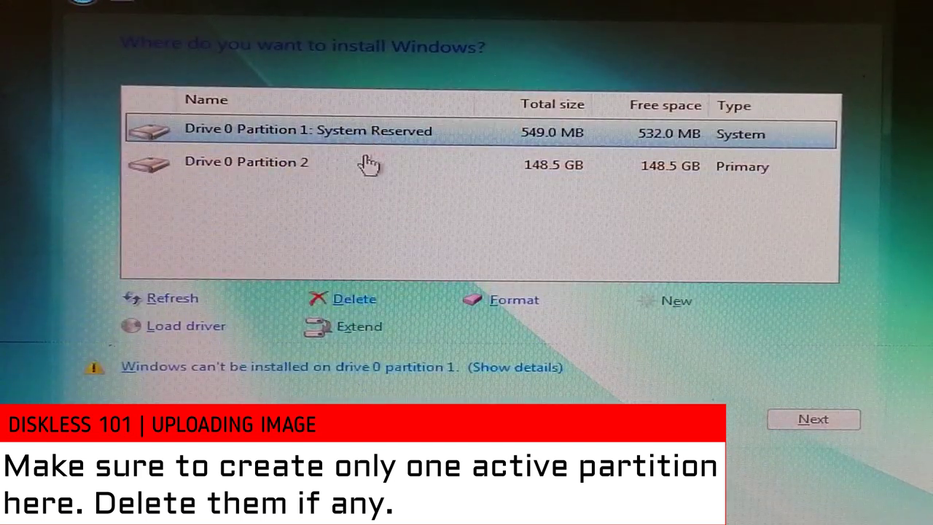
left_click(346, 300)
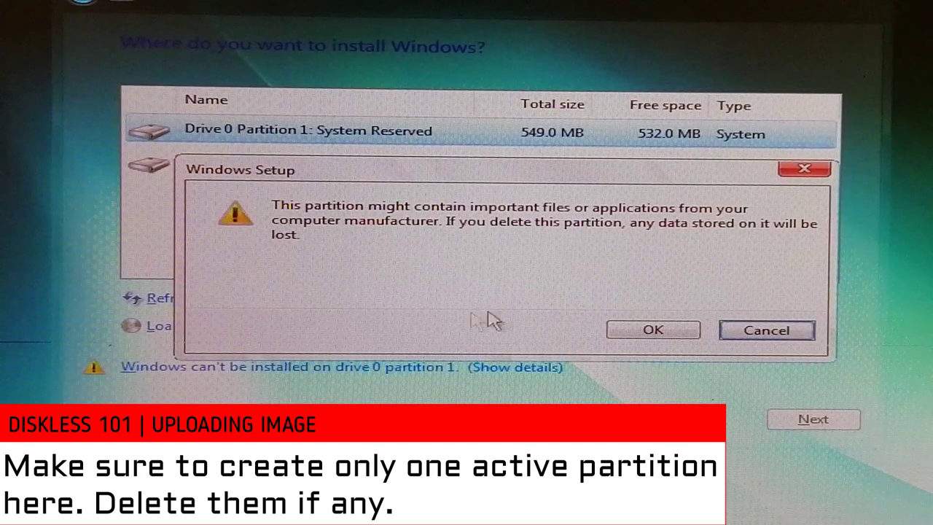
left_click(644, 336)
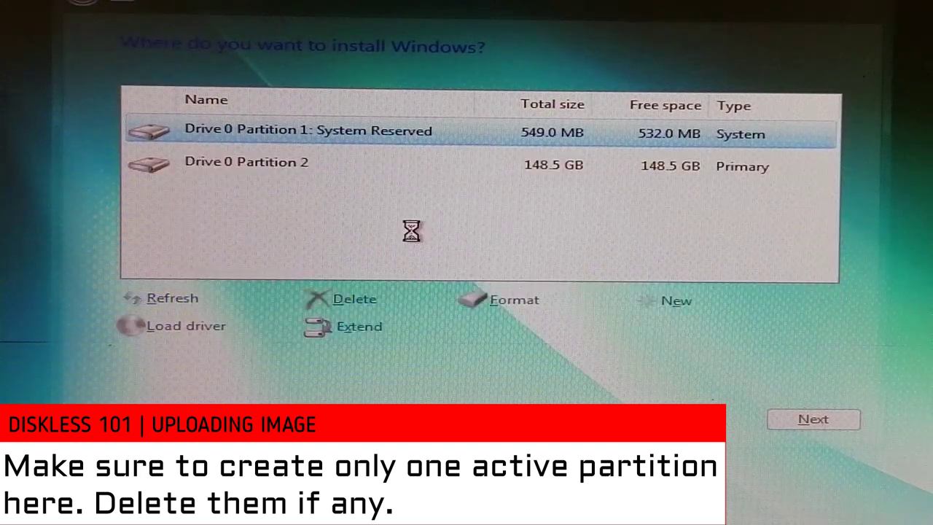
Install Windows on the remaining 148.5 GB primary partition, restart the PC, and proceed with startup.
left_click(354, 169)
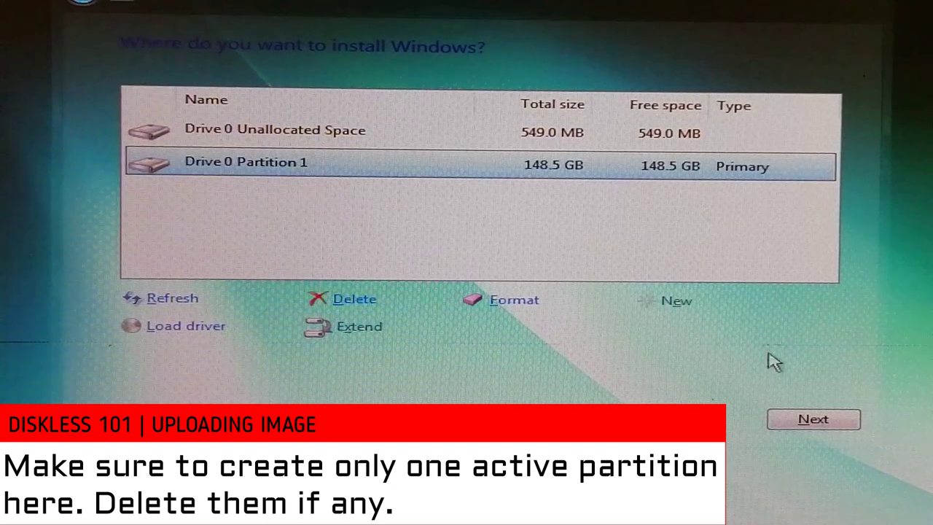
left_click(808, 423)
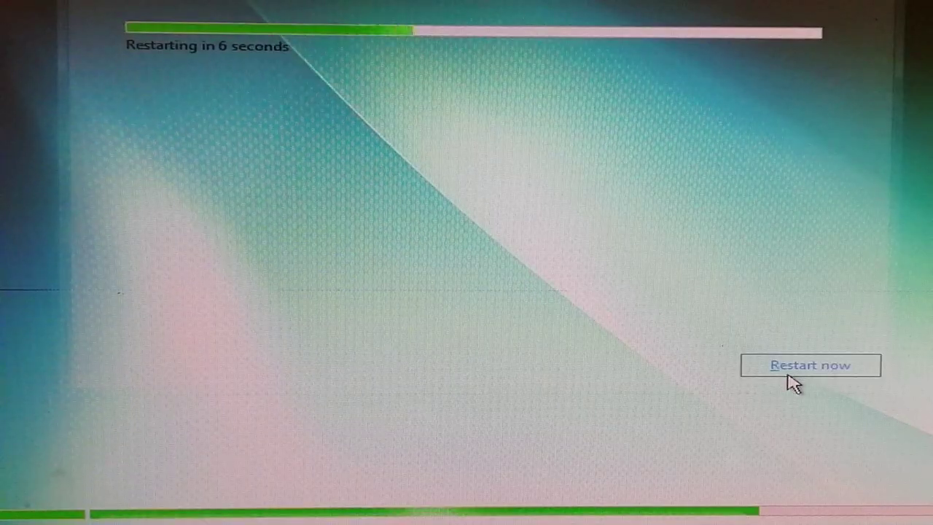
left_click(794, 377)
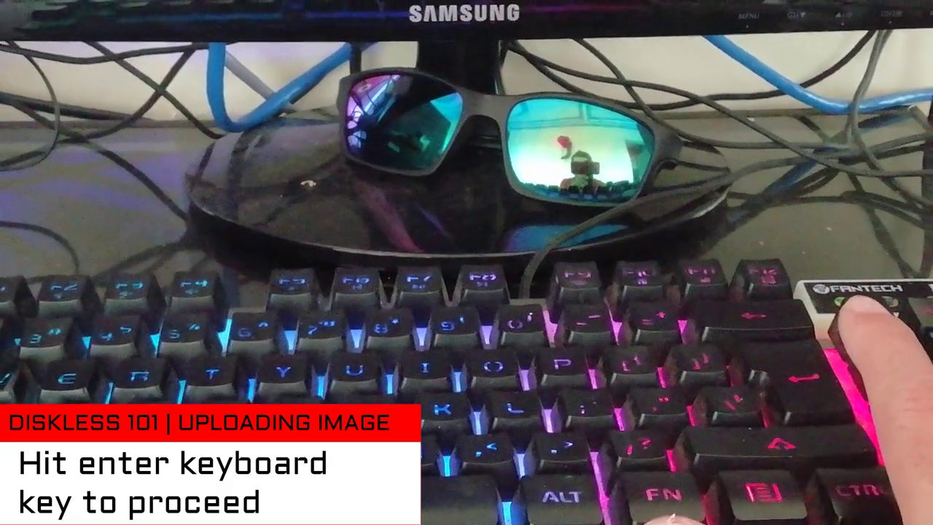
key("Return")
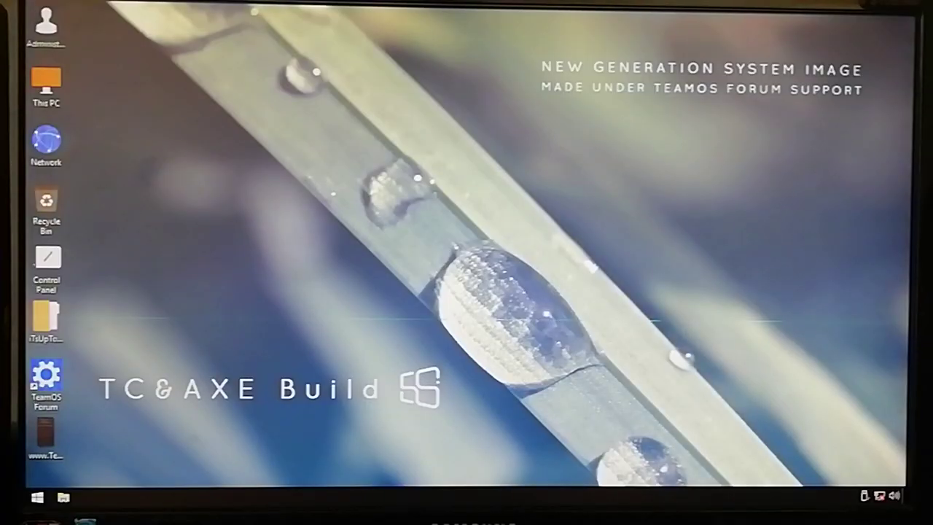
right_click(503, 280)
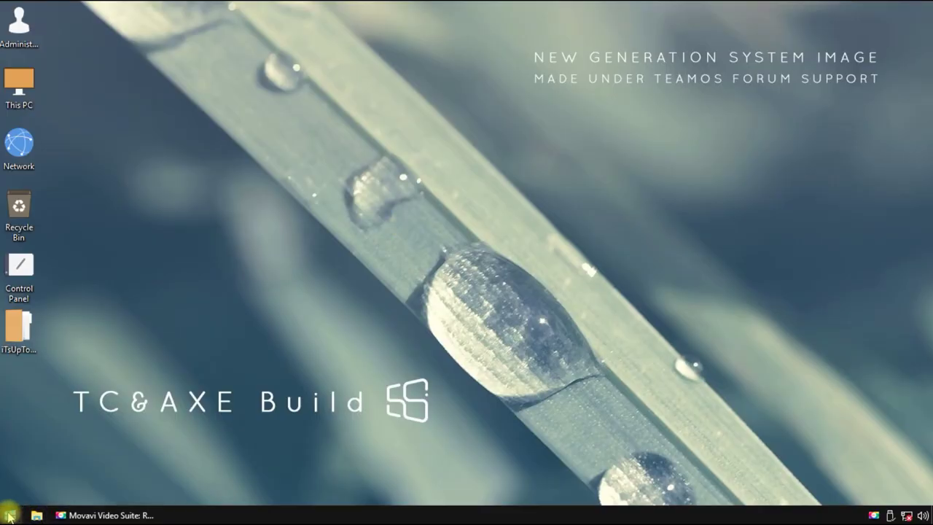
left_click(9, 516)
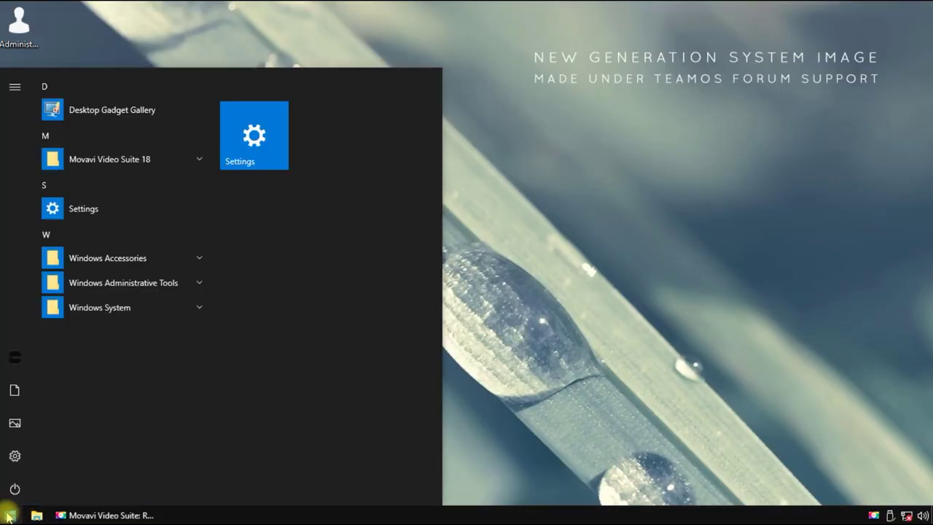
left_click(8, 516)
left_click(9, 517)
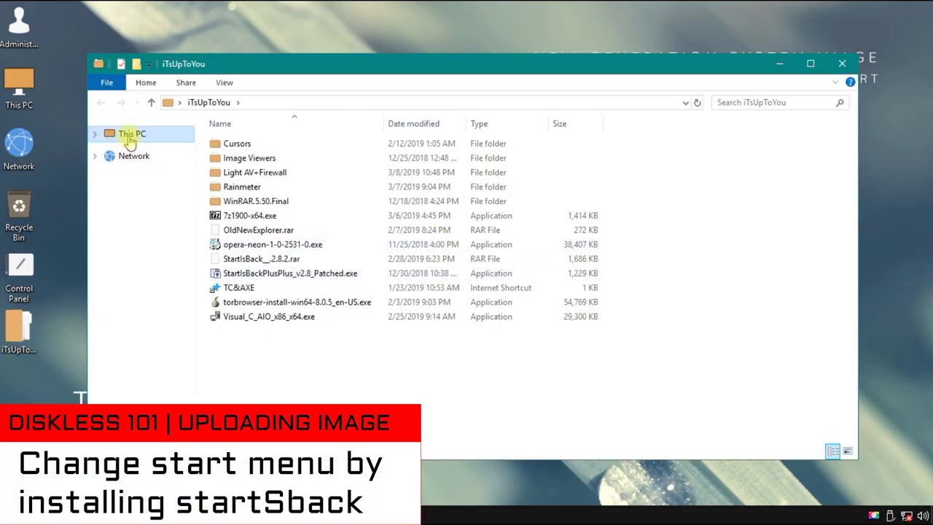
Install StartIsBackPlusPlus_setup.exe from the iTsUpToYou folder on drive E, and check the replaced Start menu.
left_click(131, 134)
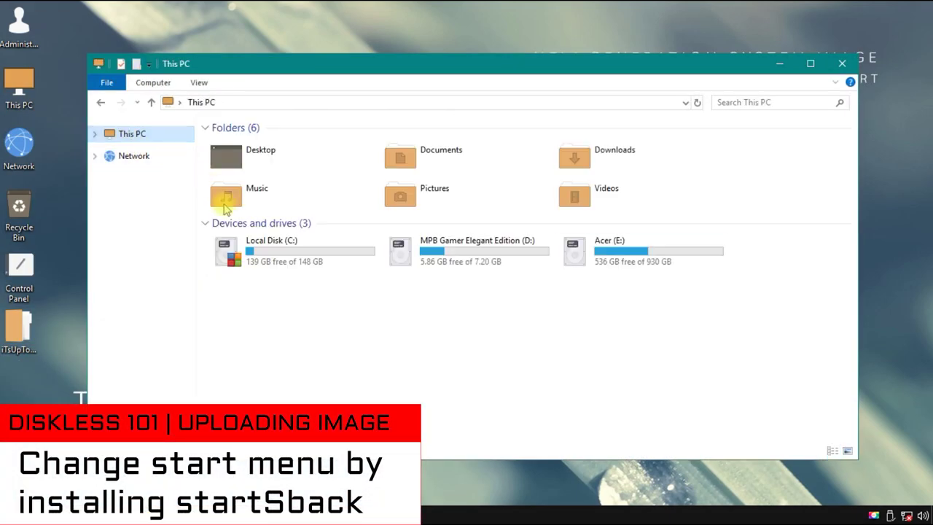
double_click(609, 252)
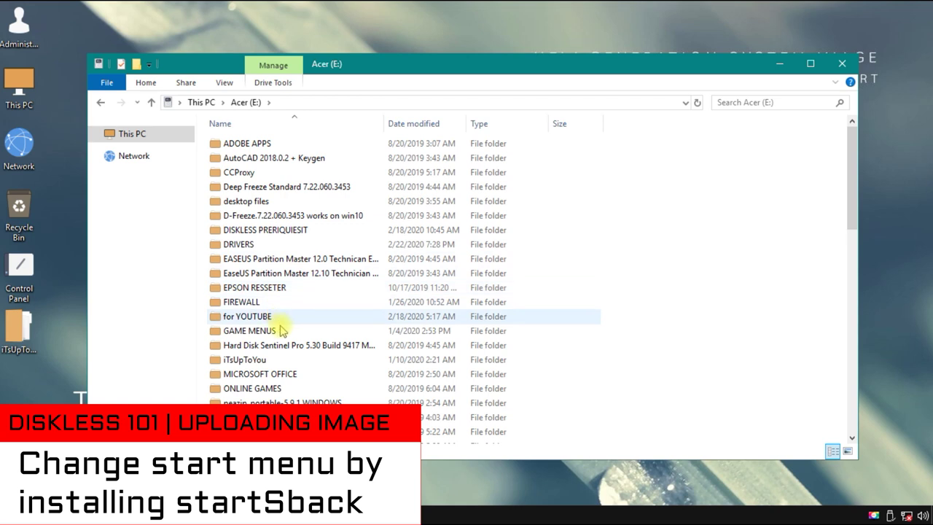
double_click(259, 360)
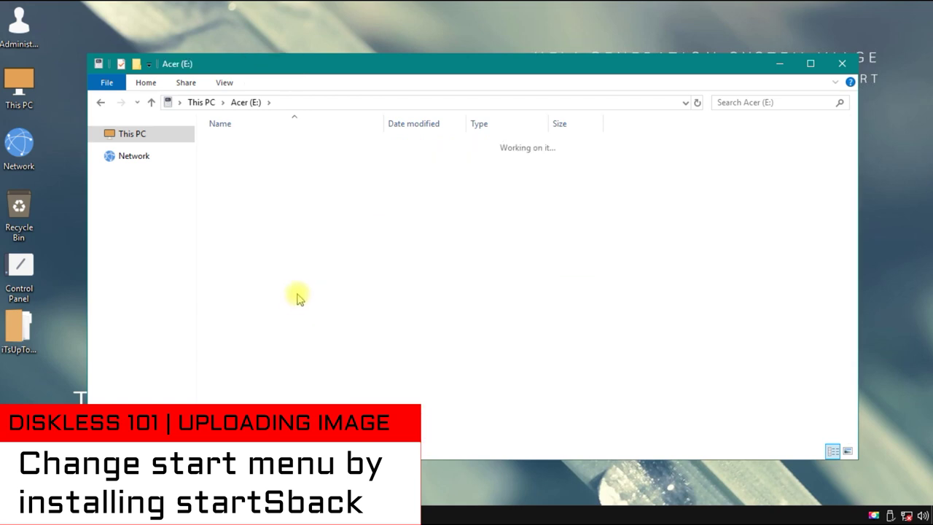
double_click(275, 288)
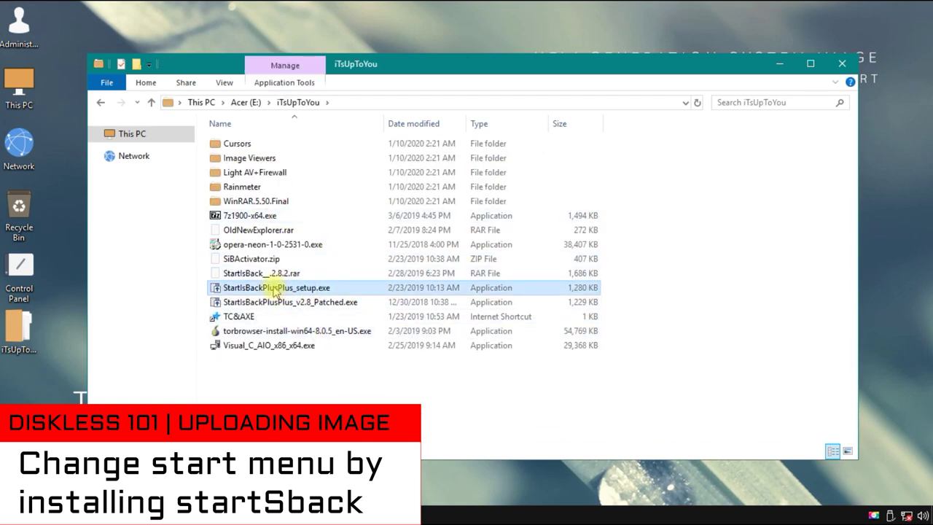
left_click(360, 269)
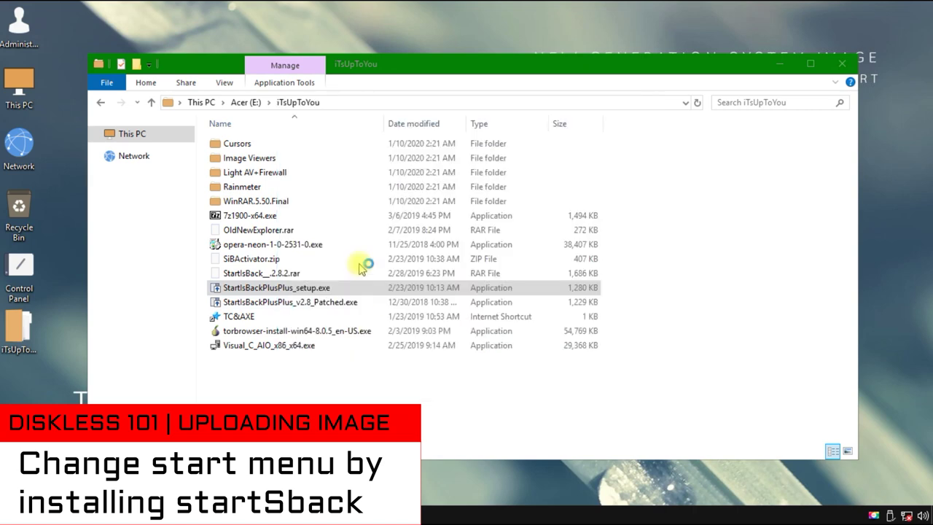
left_click(558, 386)
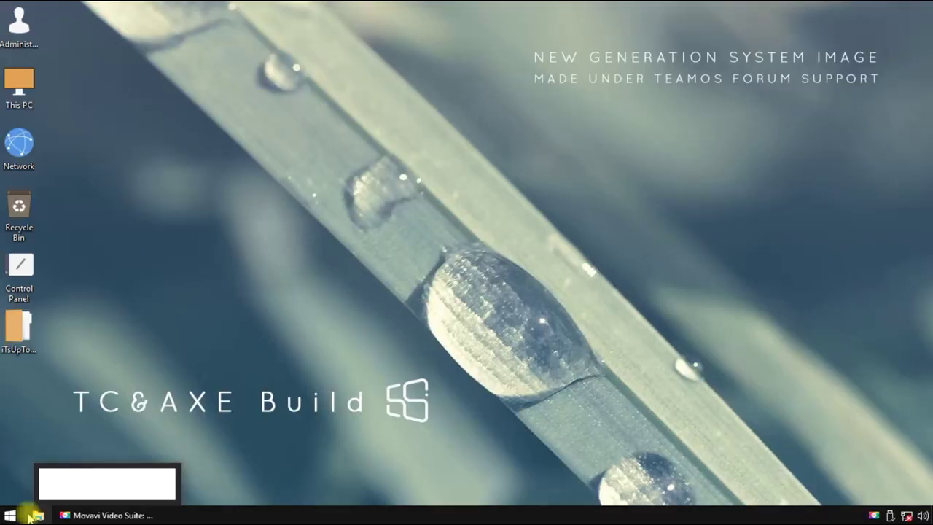
left_click(11, 516)
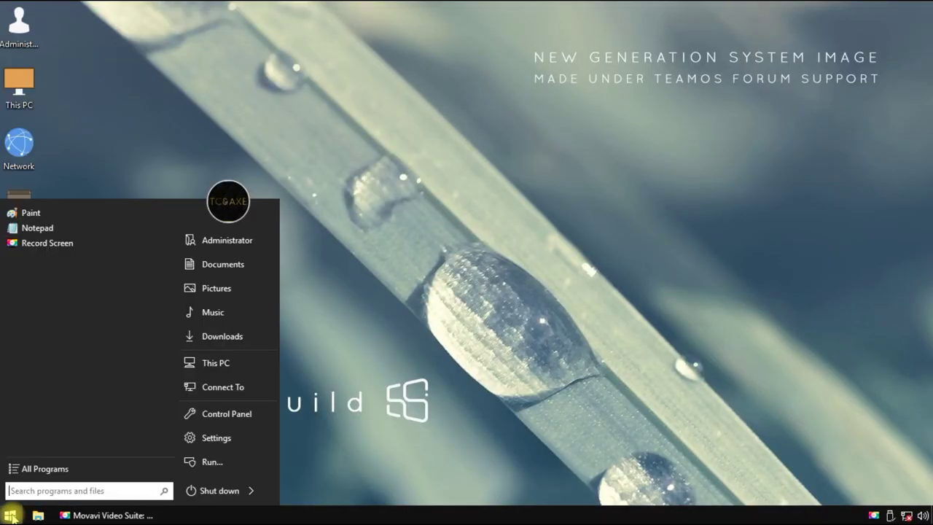
left_click(10, 515)
right_click(439, 50)
left_click(479, 221)
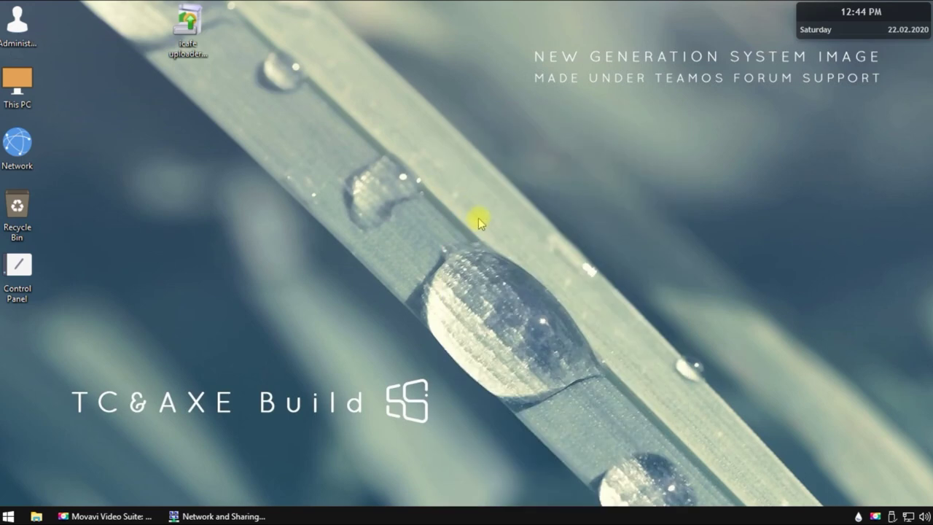
Open the advanced driver properties of the Ethernet connection's Realtek PCIe GbE Family Controller through the network adapter settings.
right_click(21, 156)
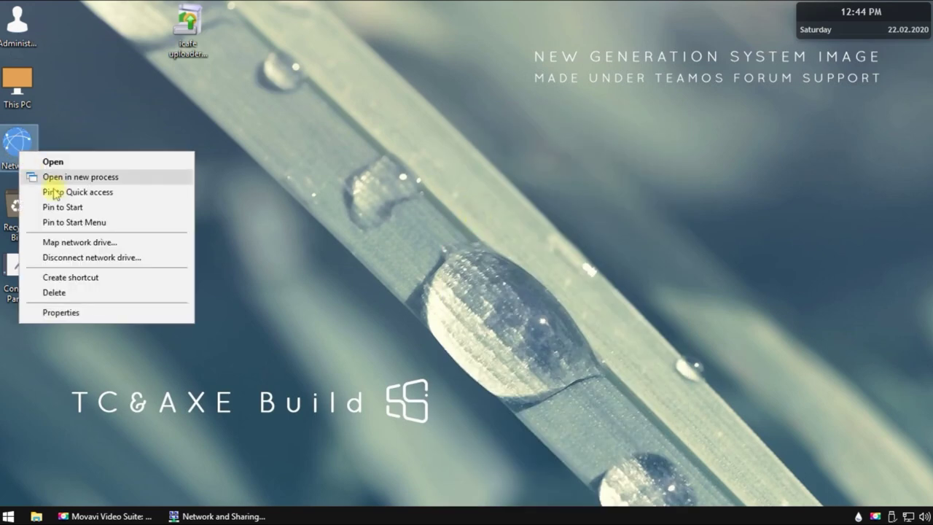
left_click(69, 313)
left_click(166, 134)
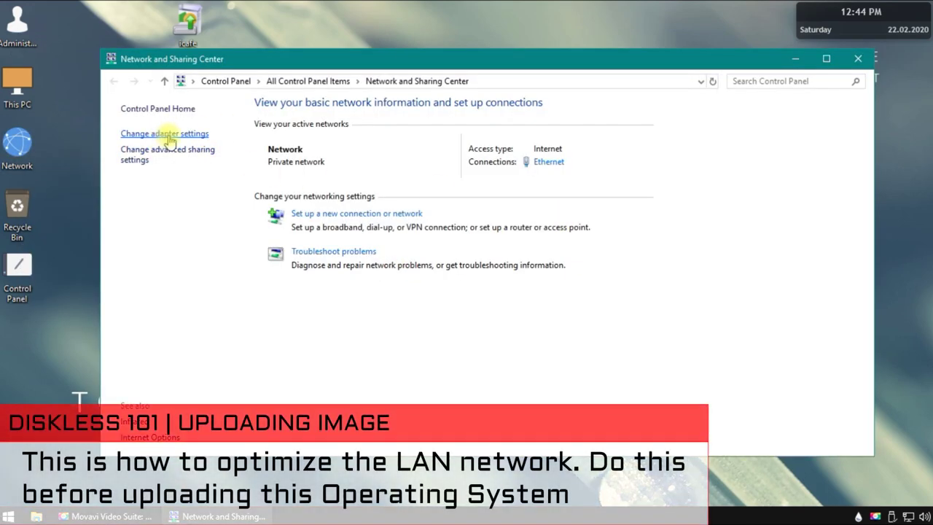
right_click(177, 152)
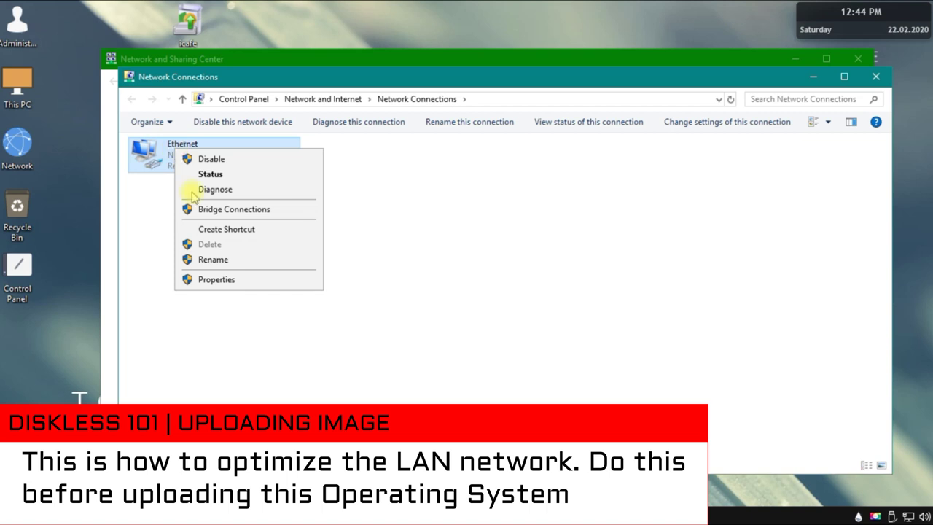
left_click(225, 277)
left_click(222, 268)
left_click(338, 218)
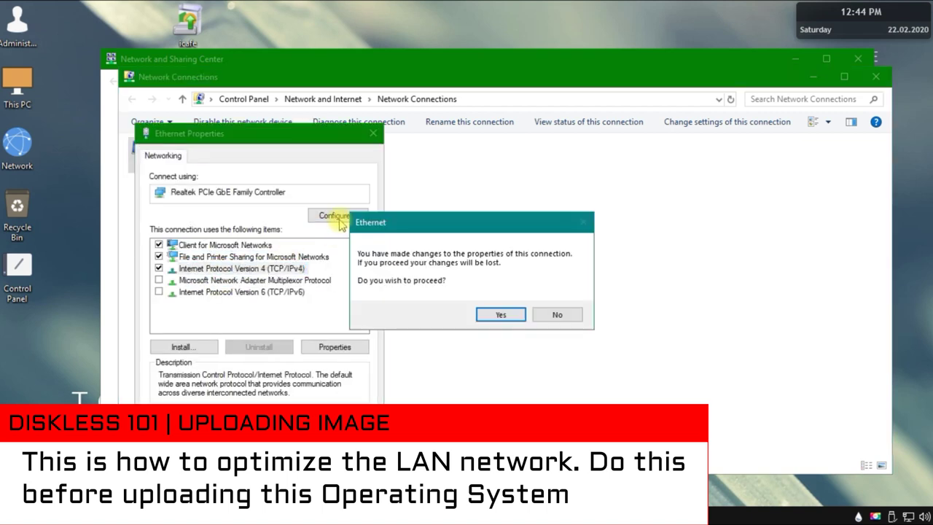
left_click(500, 316)
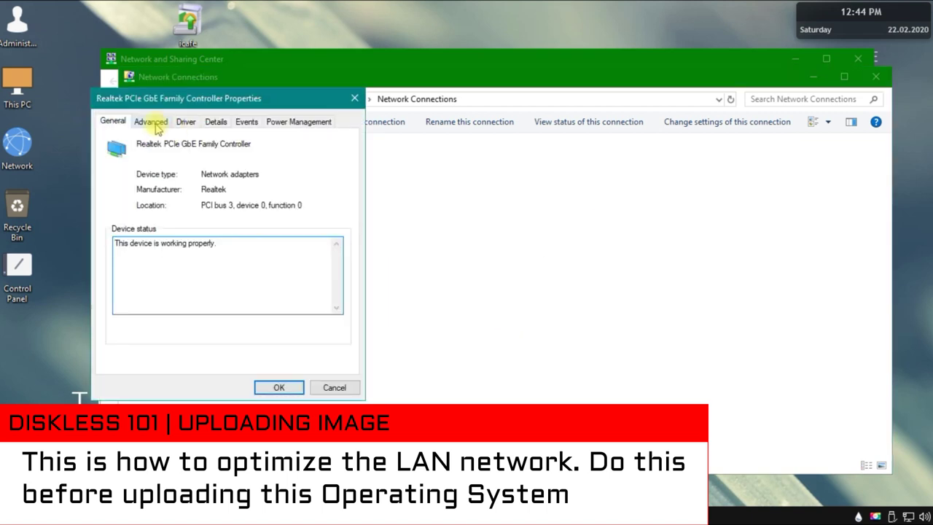
left_click(153, 124)
Set Energy-Efficient Ethernet and Auto Disable Gigabit to Disabled for the Realtek adapter.
left_click(153, 198)
left_click(182, 207)
left_click(266, 191)
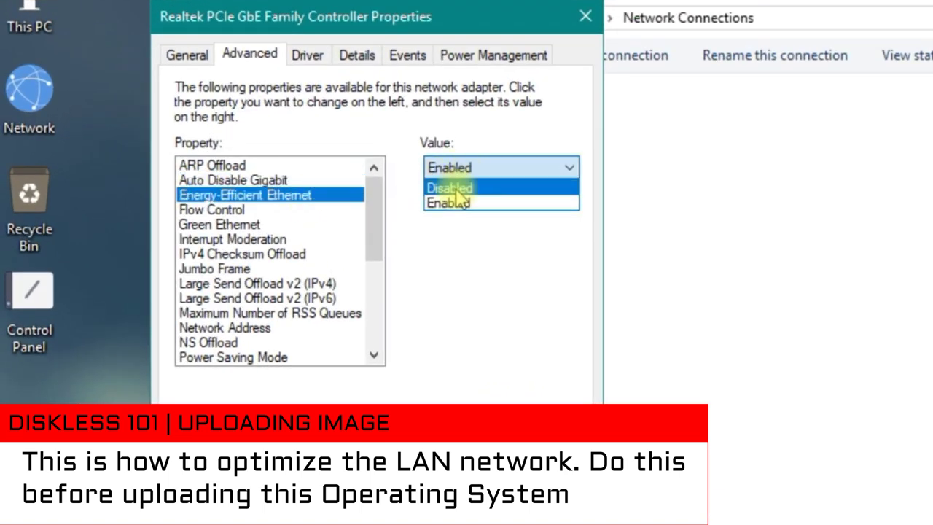
left_click(449, 188)
left_click(306, 180)
left_click(500, 169)
left_click(435, 184)
Set Flow Control and Green Ethernet to Disabled for the Realtek adapter.
left_click(281, 195)
left_click(319, 211)
left_click(481, 168)
left_click(452, 184)
left_click(211, 224)
left_click(462, 167)
left_click(452, 187)
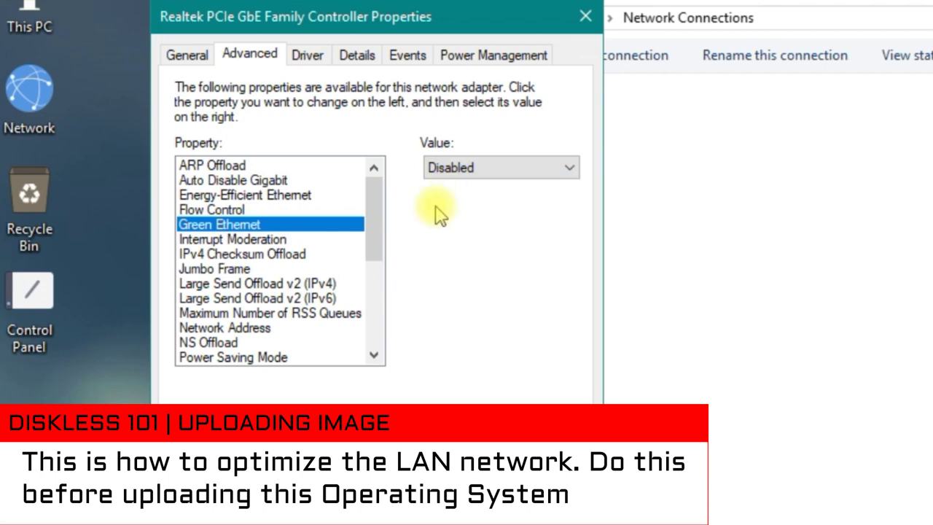
Change IPv4 Checksum Offload and set Large Send Offload v2 (IPv4) to Disabled for the Realtek adapter.
scroll(377, 234, "down", 1)
left_click(271, 210)
left_click(277, 225)
left_click(470, 168)
left_click(463, 189)
left_click(233, 239)
left_click(248, 254)
left_click(500, 168)
left_click(452, 188)
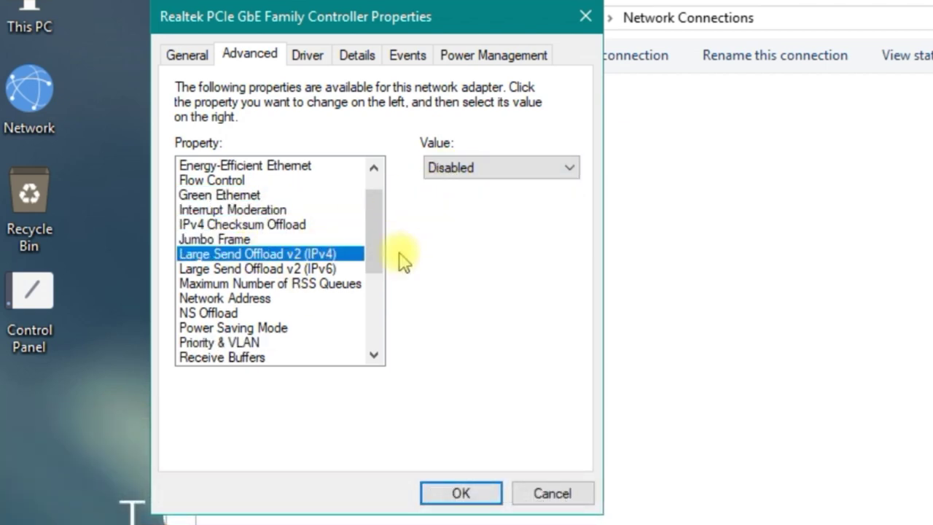
Change the Maximum Number of RSS Queues and NS Offload values for the Realtek adapter.
scroll(375, 269, "down", 2)
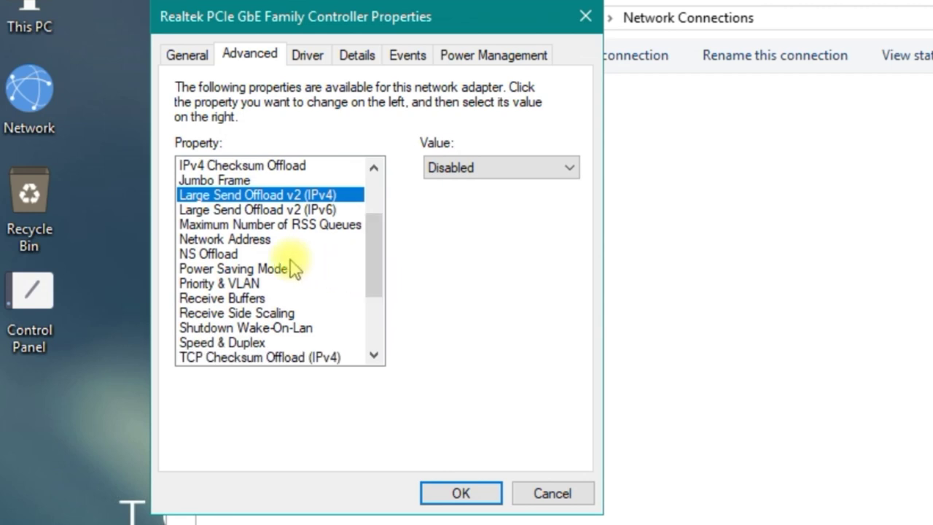
left_click(244, 225)
left_click(477, 168)
left_click(452, 211)
left_click(209, 253)
left_click(468, 169)
left_click(452, 188)
Change two more properties in the lower part of the Realtek adapter's advanced property list.
scroll(373, 299, "down", 1)
scroll(373, 299, "down", 1)
left_click(262, 268)
left_click(503, 168)
left_click(504, 188)
left_click(226, 313)
left_click(501, 167)
left_click(498, 189)
Adjust one more advanced adapter property, then save the Realtek adapter settings and close the network windows.
left_click_drag(373, 298, 381, 204)
left_click(208, 254)
left_click(501, 168)
left_click(500, 205)
left_click(240, 224)
left_click(235, 210)
left_click(284, 195)
left_click(456, 492)
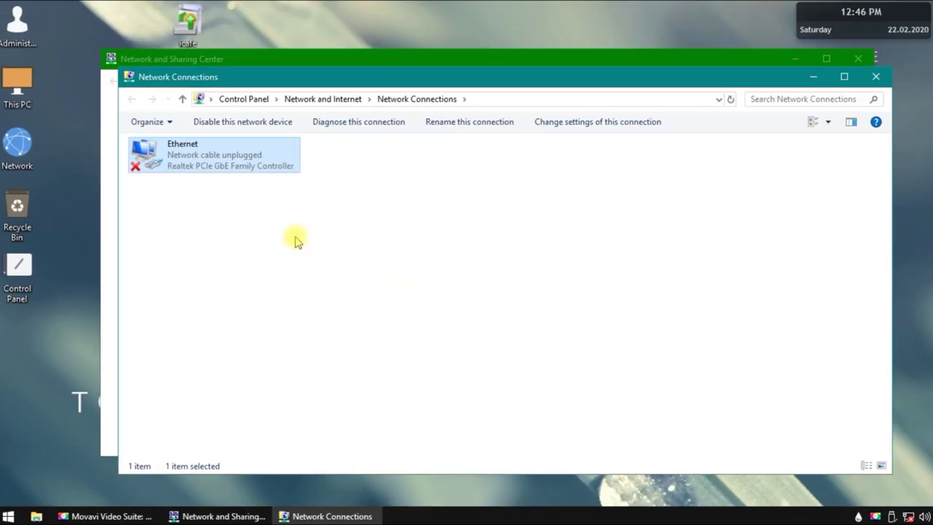
left_click(876, 77)
left_click(858, 58)
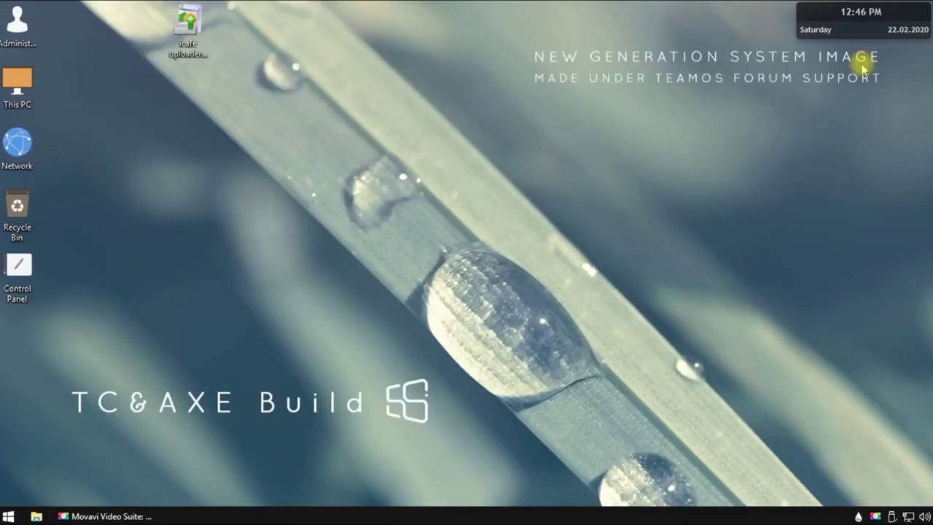
Check the CPU performance figures in Task Manager, then close it.
right_click(385, 510)
left_click(408, 448)
left_click(163, 138)
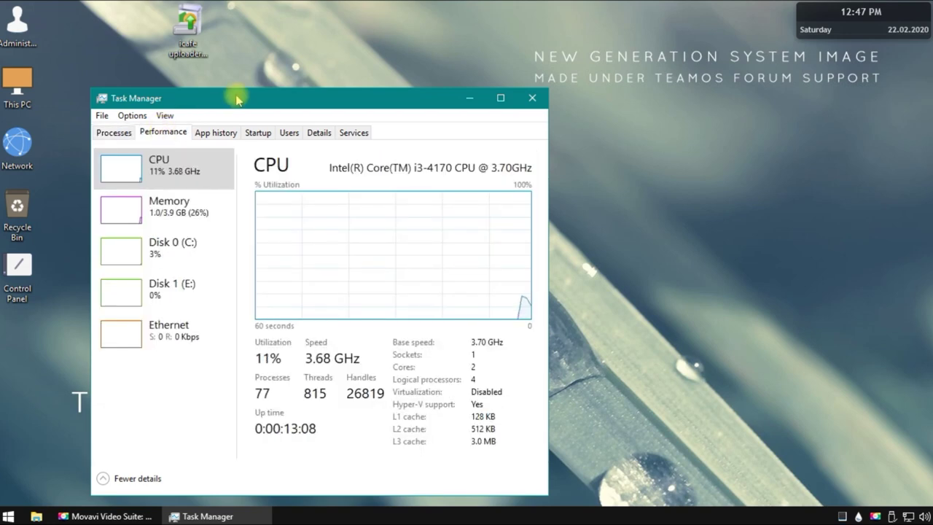
left_click_drag(232, 96, 235, 70)
left_click(119, 107)
left_click(155, 109)
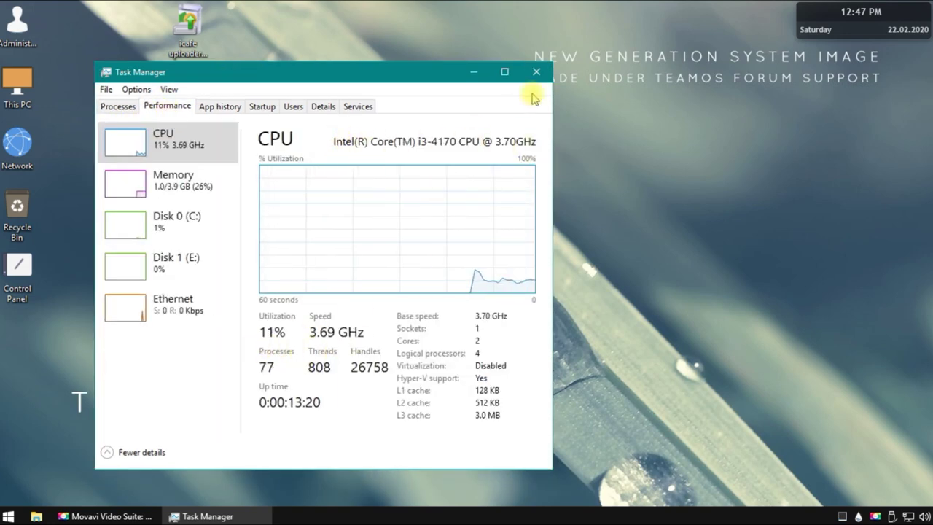
left_click(537, 73)
Inspect the display adapters and network adapters in Device Manager, then return to the desktop.
right_click(17, 84)
left_click(76, 279)
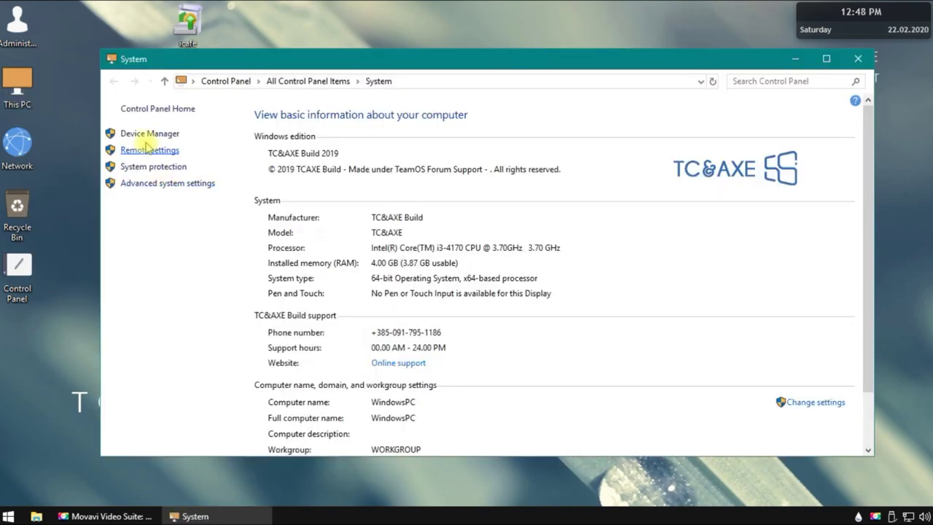
left_click(148, 135)
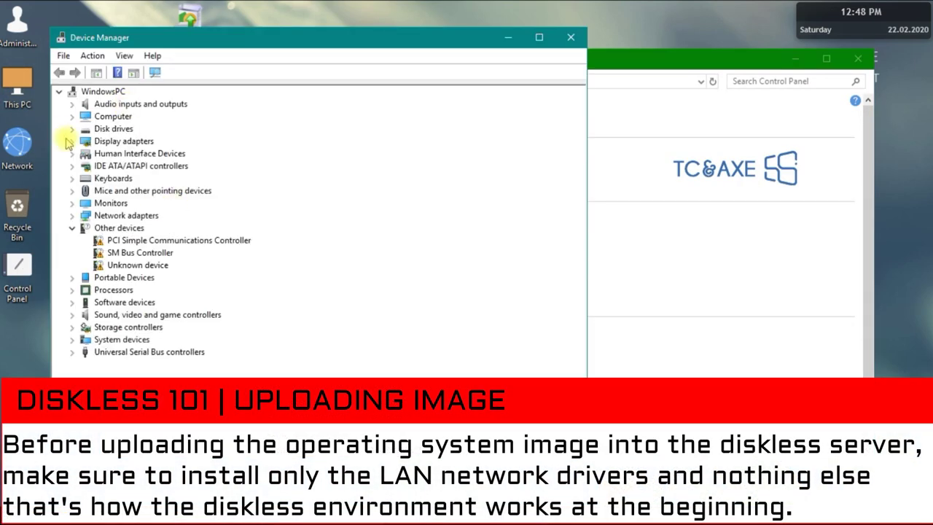
left_click(71, 142)
left_click(148, 154)
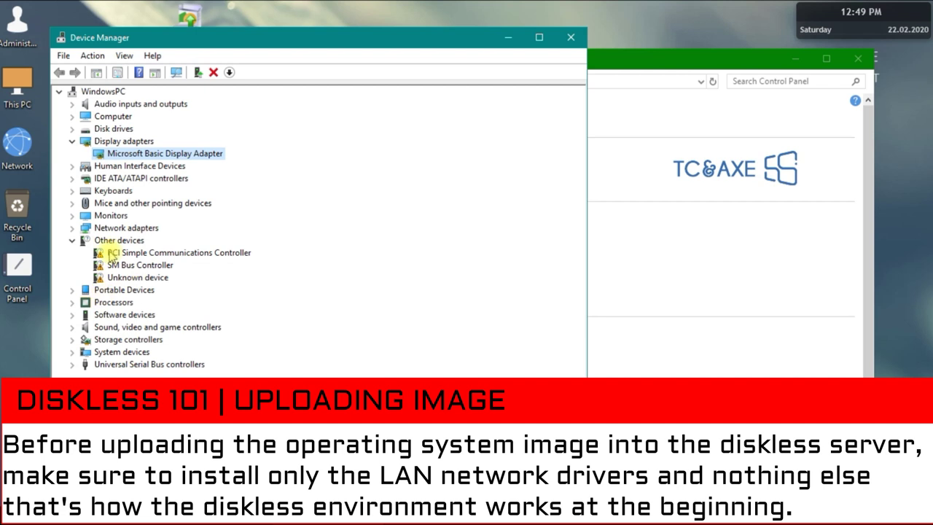
left_click(71, 228)
left_click(169, 241)
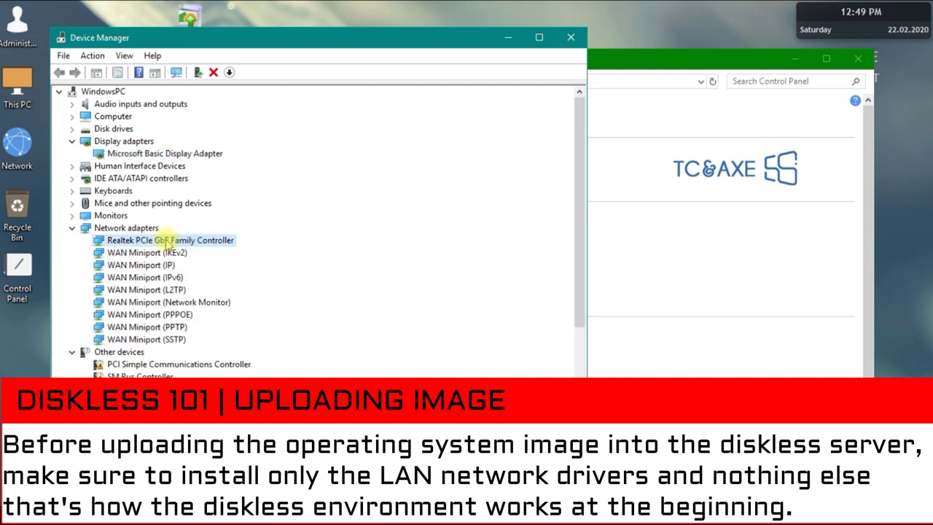
left_click(71, 229)
left_click(72, 241)
key("super+d")
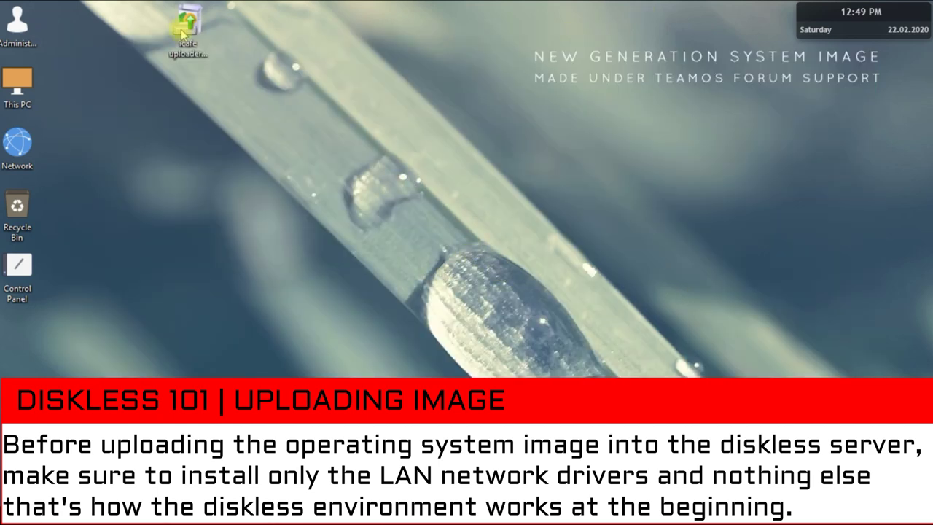
Run icafe uploader.exe as administrator and install it to C:\Program Files\icafe8.
left_click_drag(187, 22, 831, 171)
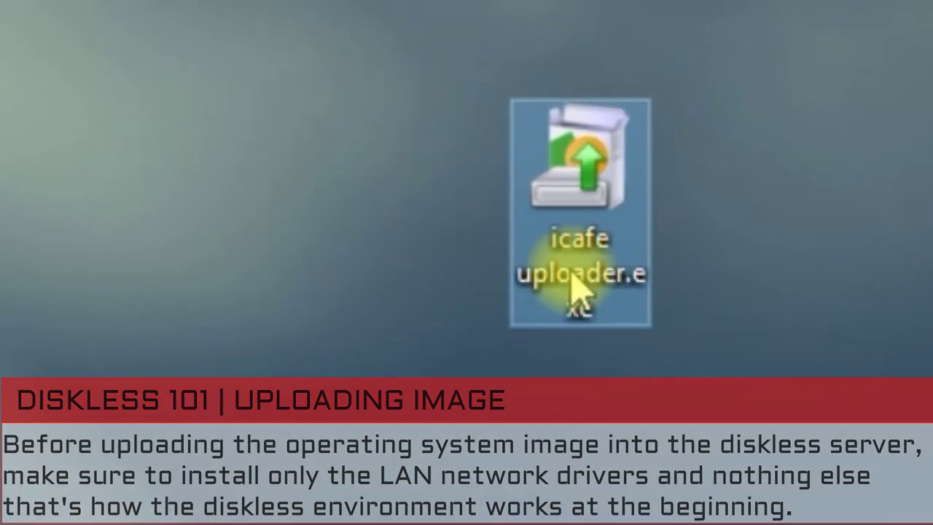
right_click(830, 184)
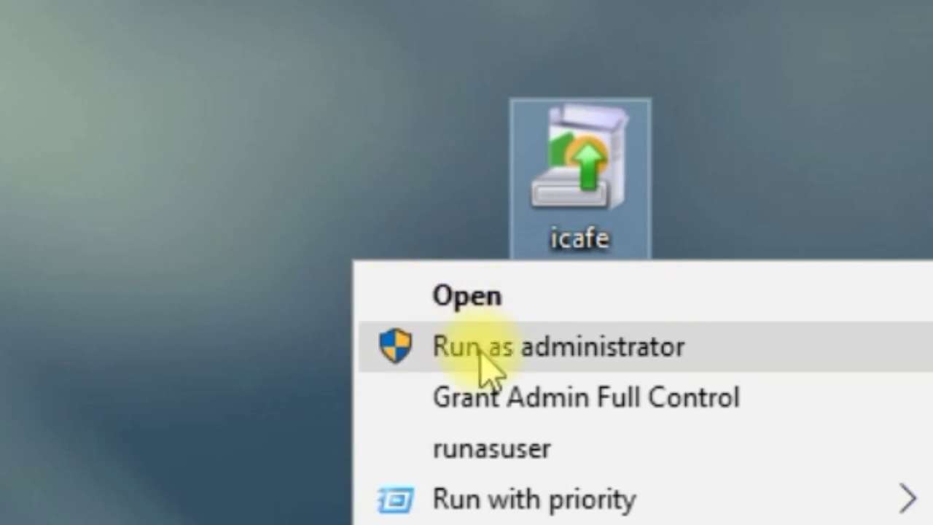
left_click(482, 350)
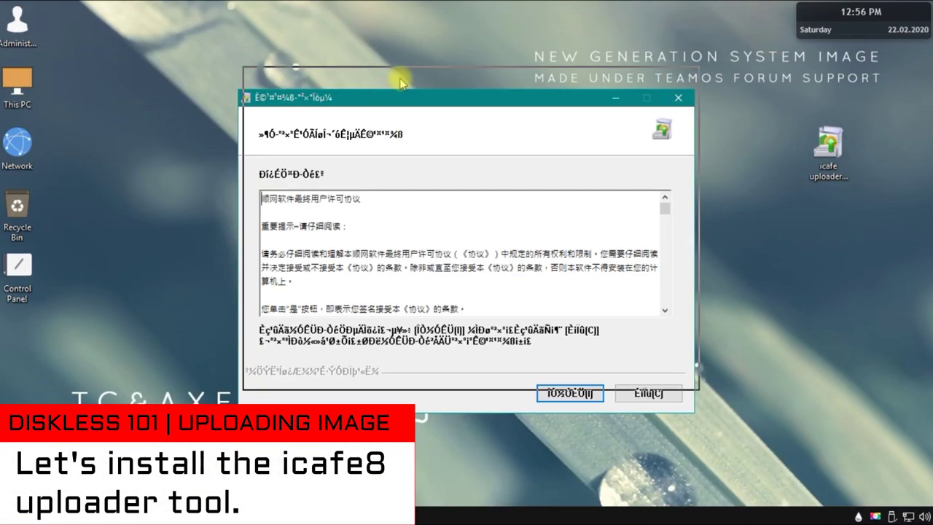
left_click(573, 359)
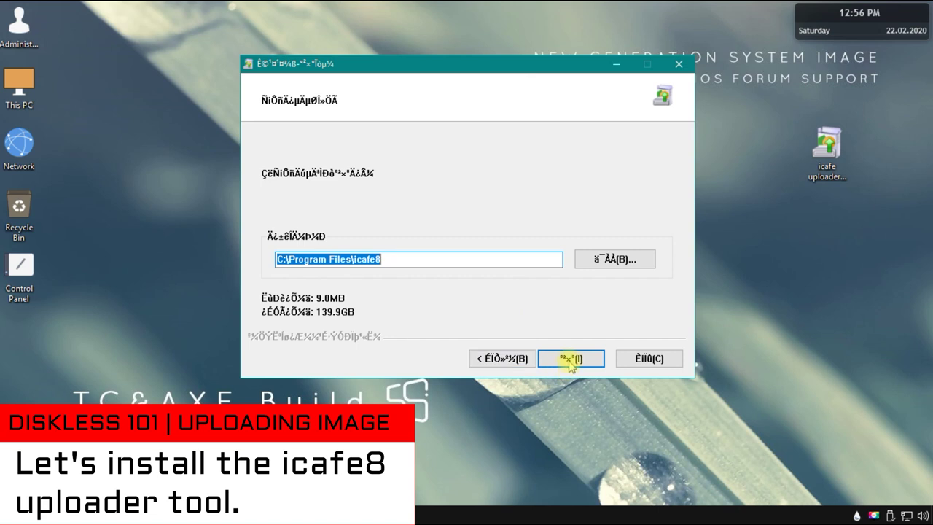
left_click(452, 260)
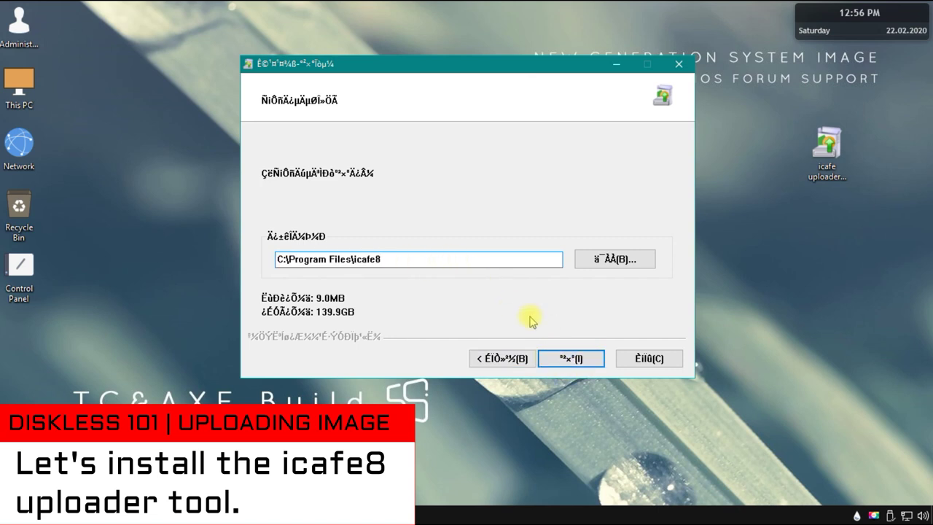
left_click(567, 361)
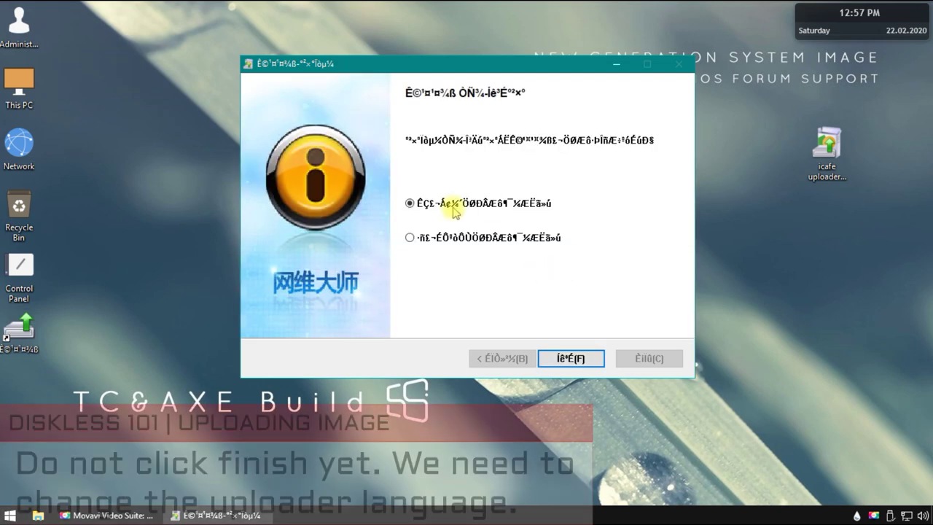
Set Language=en in config.ini in the uploader's UploadTool folder, save the file, and close the folder.
right_click(20, 334)
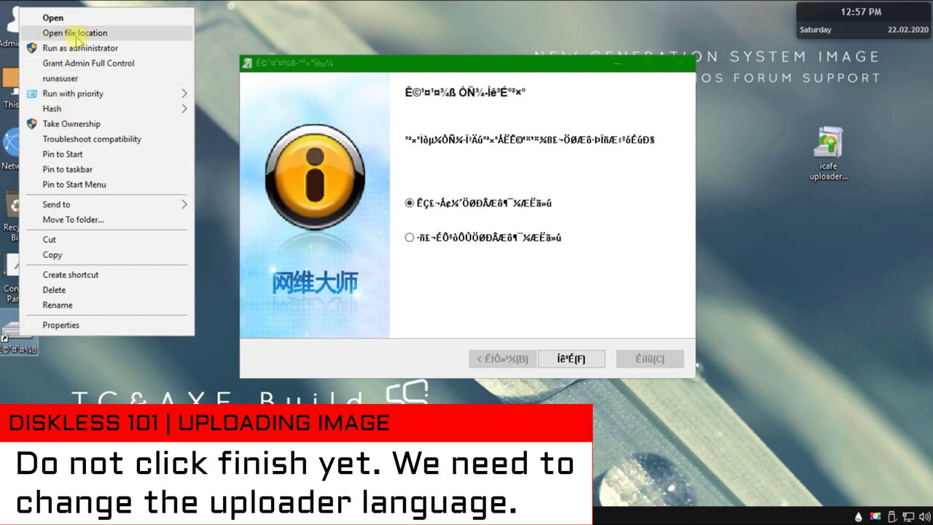
left_click(76, 33)
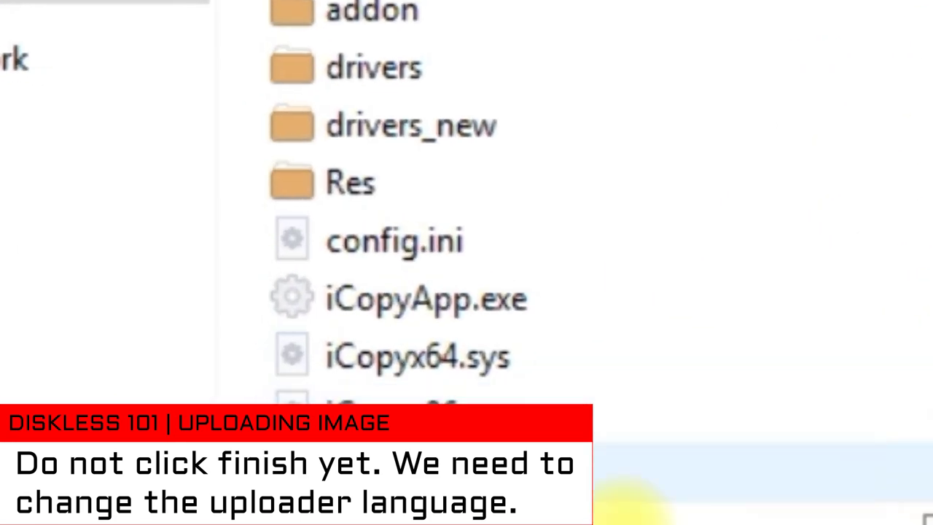
left_click(285, 202)
left_click(581, 293)
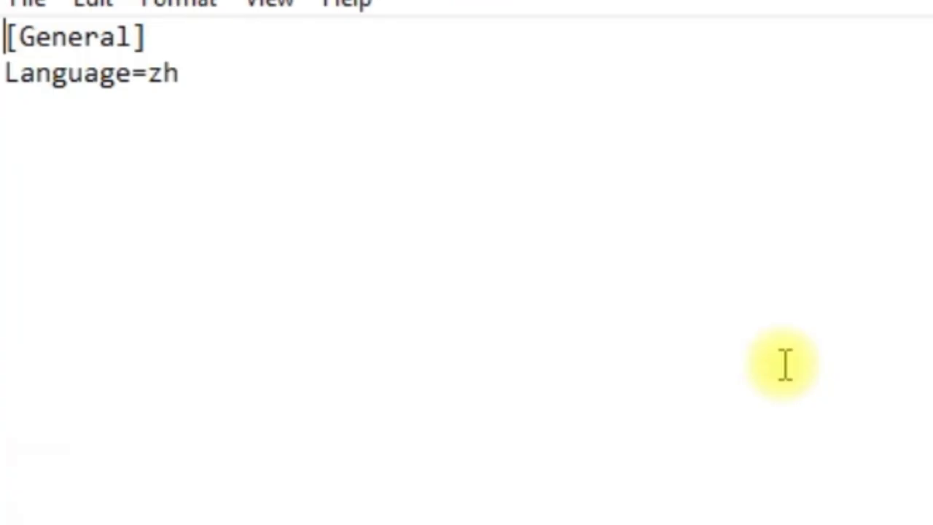
double_click(215, 79)
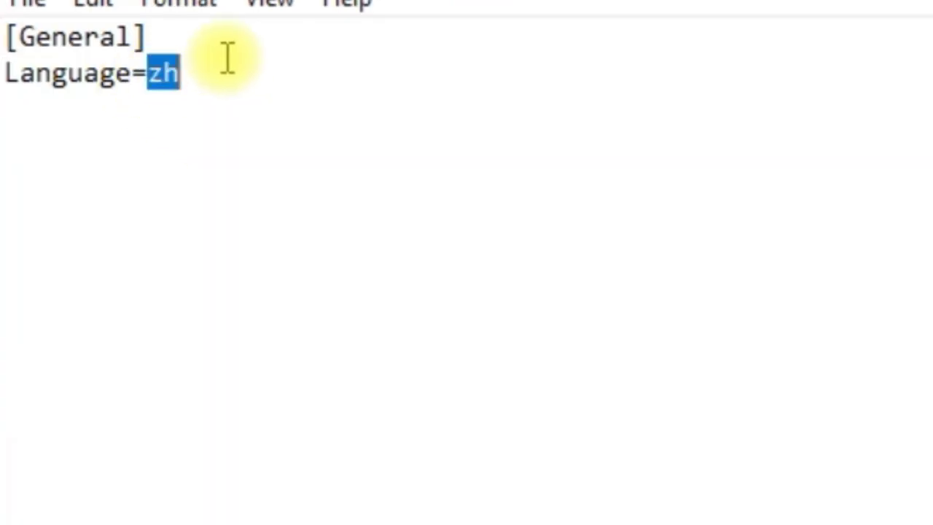
type("en")
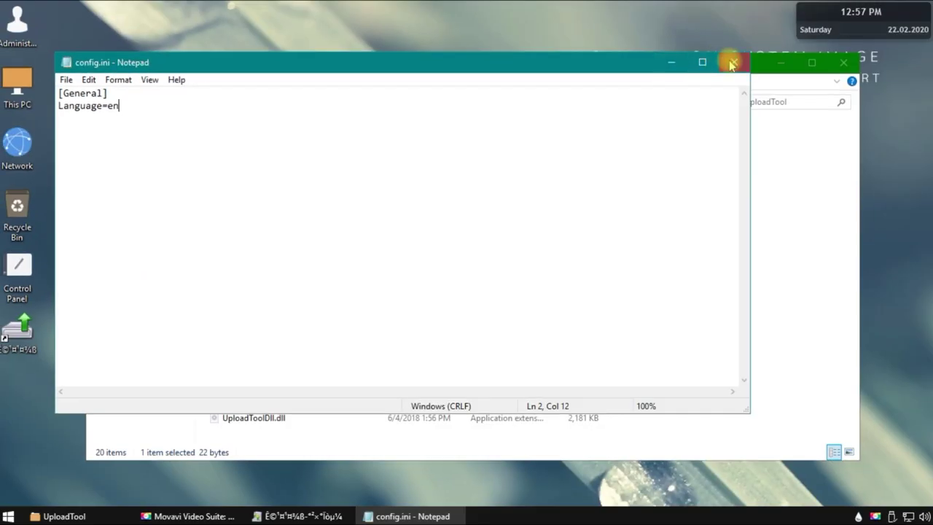
left_click(734, 62)
left_click(428, 267)
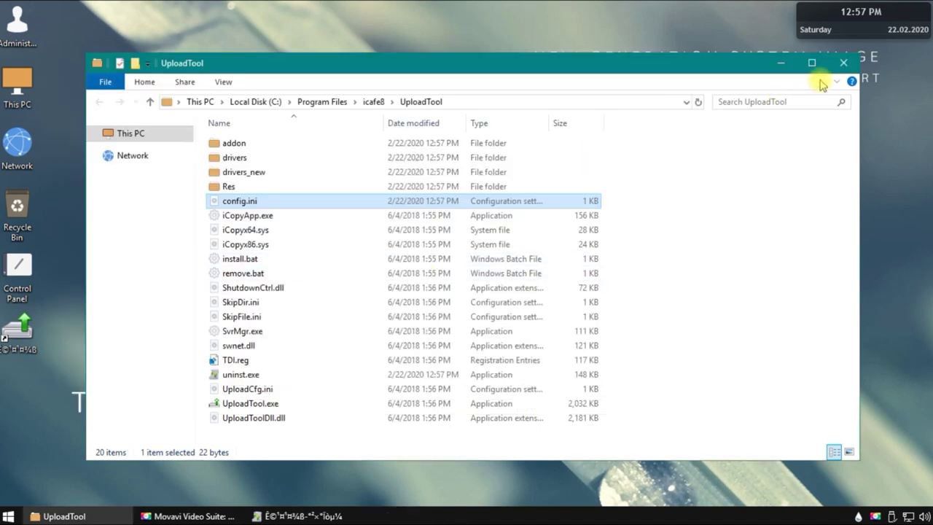
left_click(843, 62)
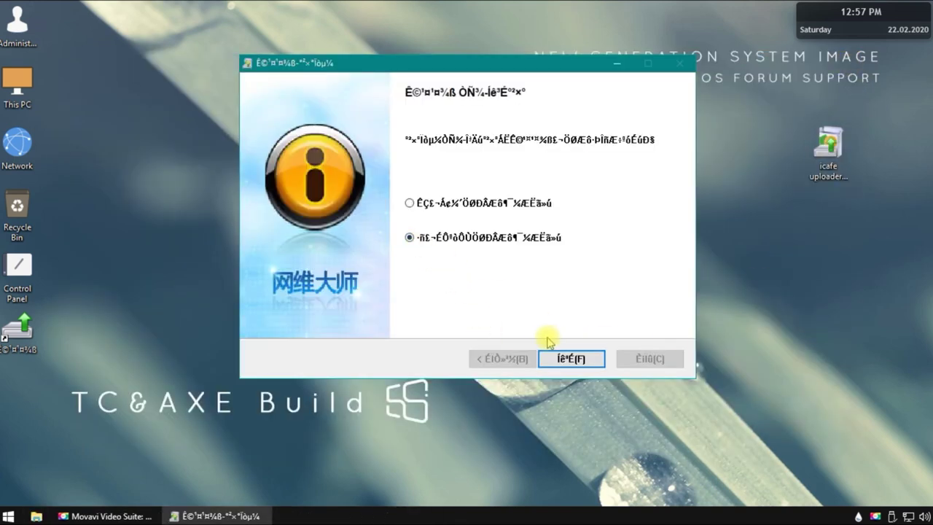
Finish the uploader setup without an immediate restart, refresh the desktop, and open the Start menu.
left_click(573, 358)
right_click(285, 182)
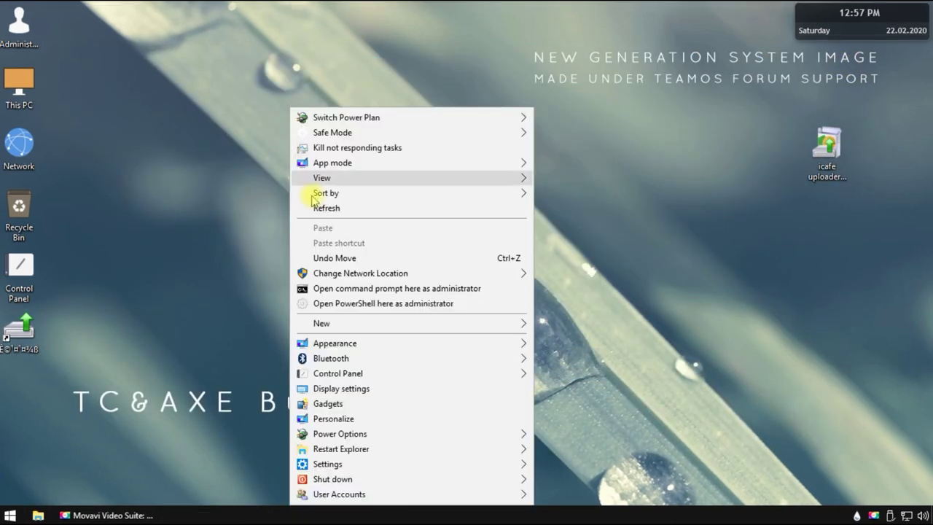
left_click(321, 205)
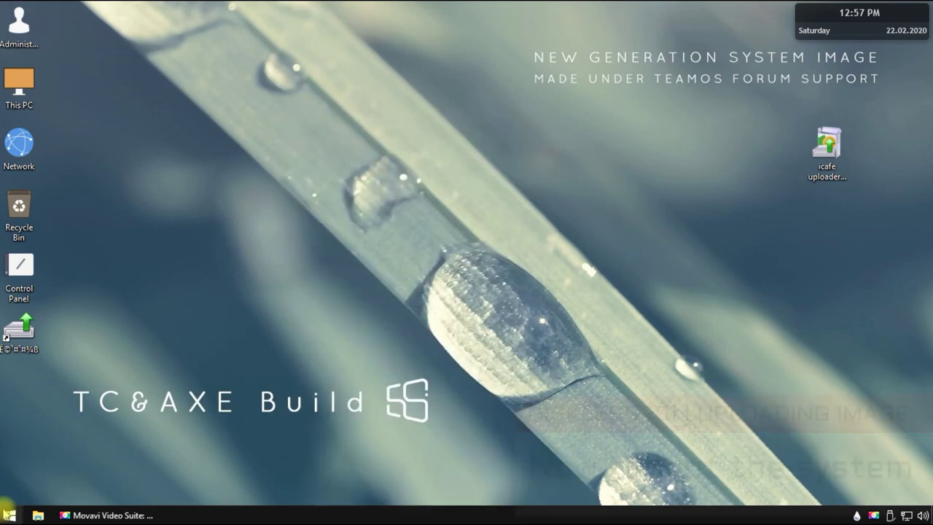
left_click(9, 515)
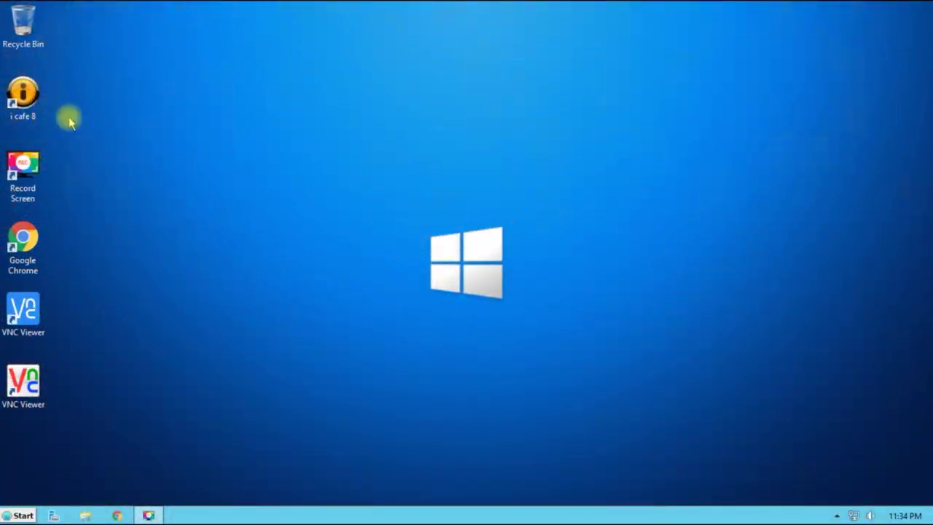
On the server, log in to i cafe 8 at server address 127.0.0.1 and open Image Management.
right_click(41, 102)
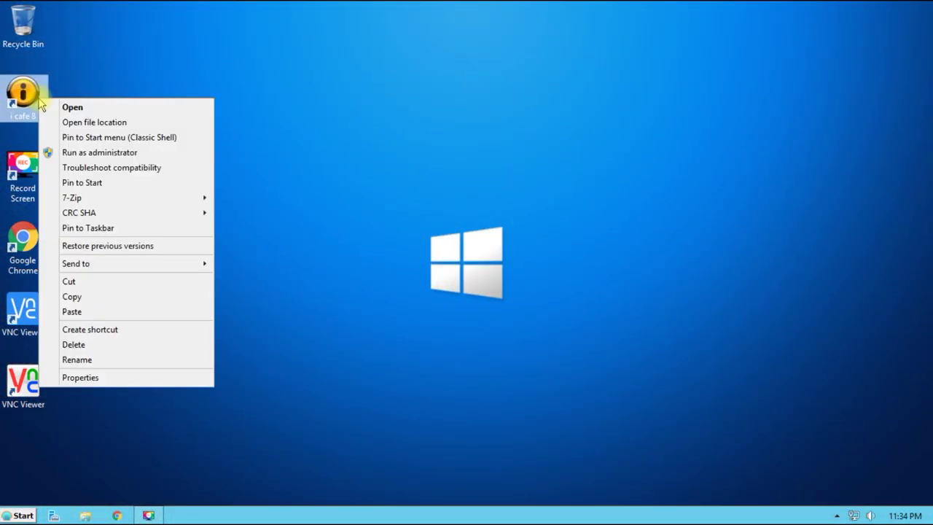
left_click(55, 109)
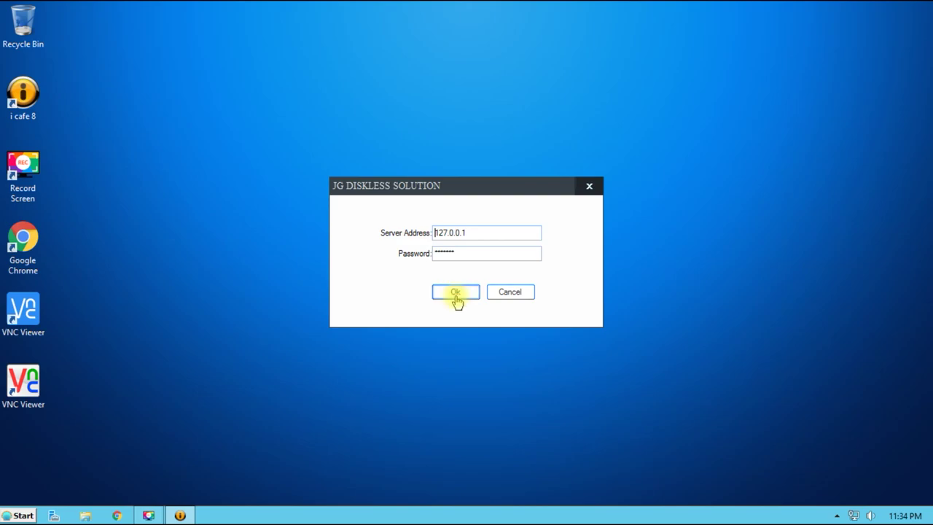
left_click(455, 293)
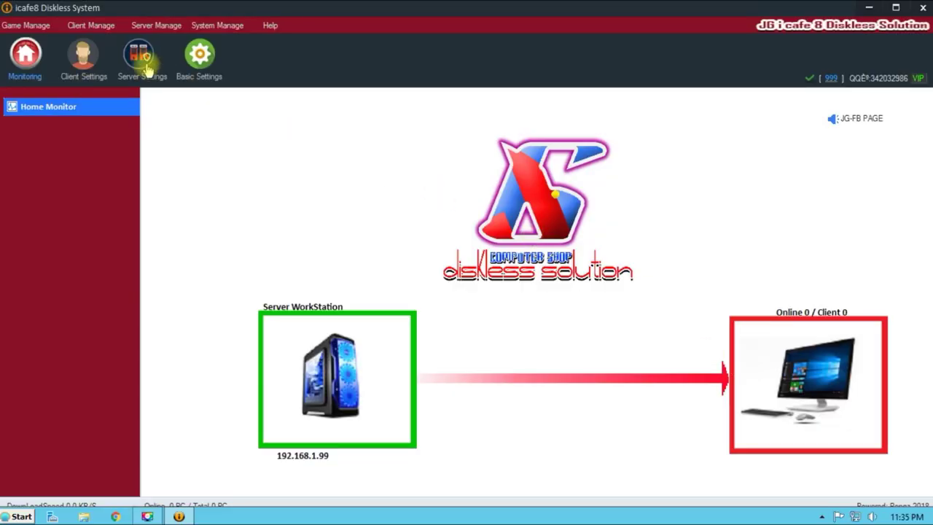
left_click(148, 69)
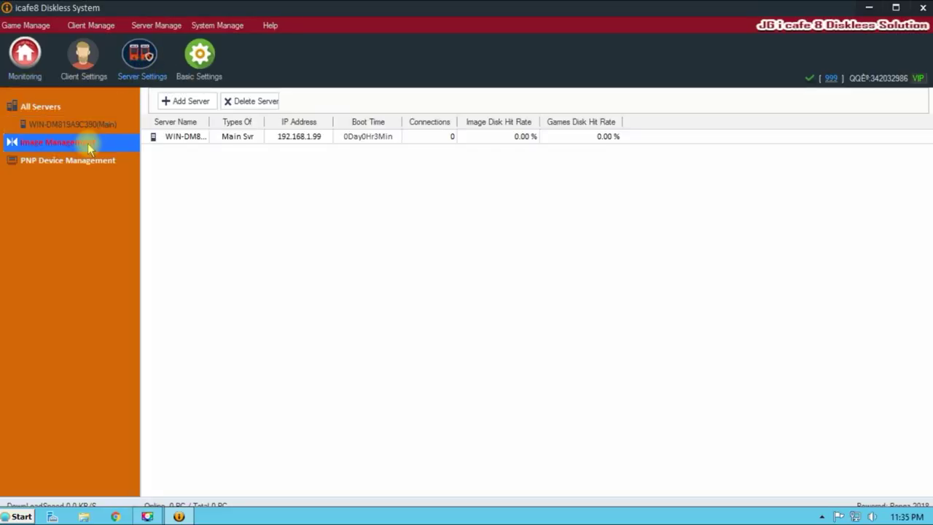
left_click(84, 125)
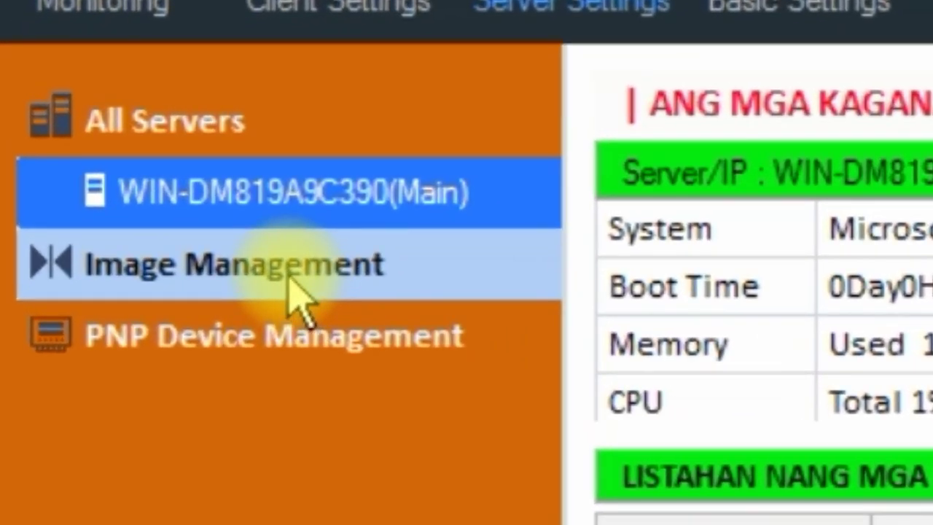
left_click(291, 278)
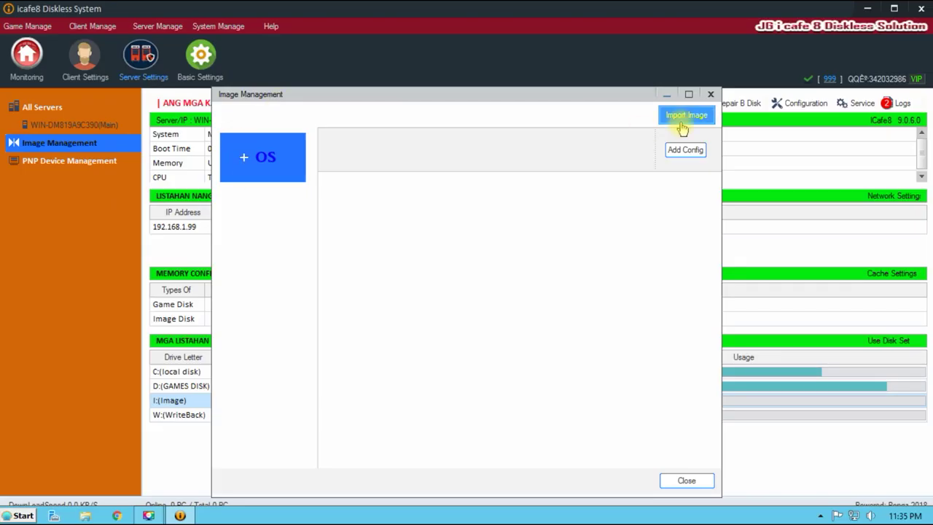
Create a 50 GB server image named WindowsTen and close Image Management.
left_click(275, 175)
type("Windoe")
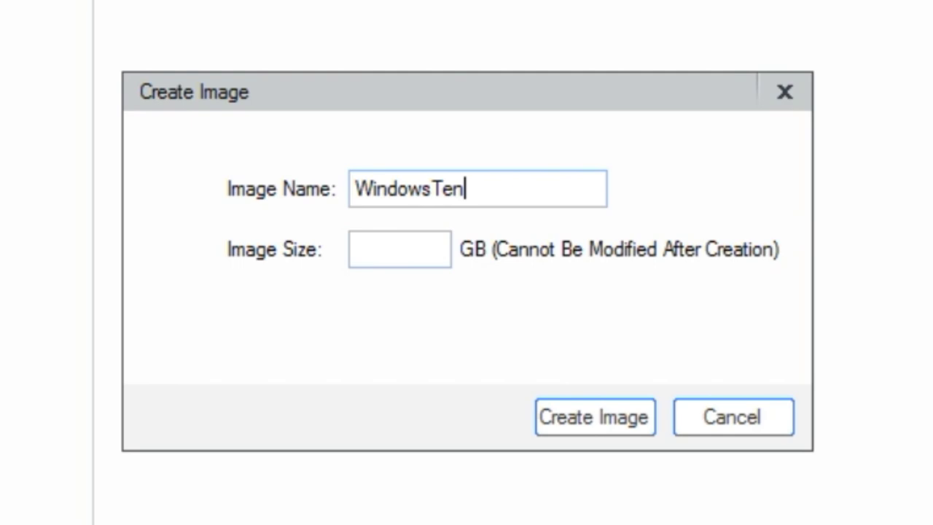
left_click(399, 249)
type("50")
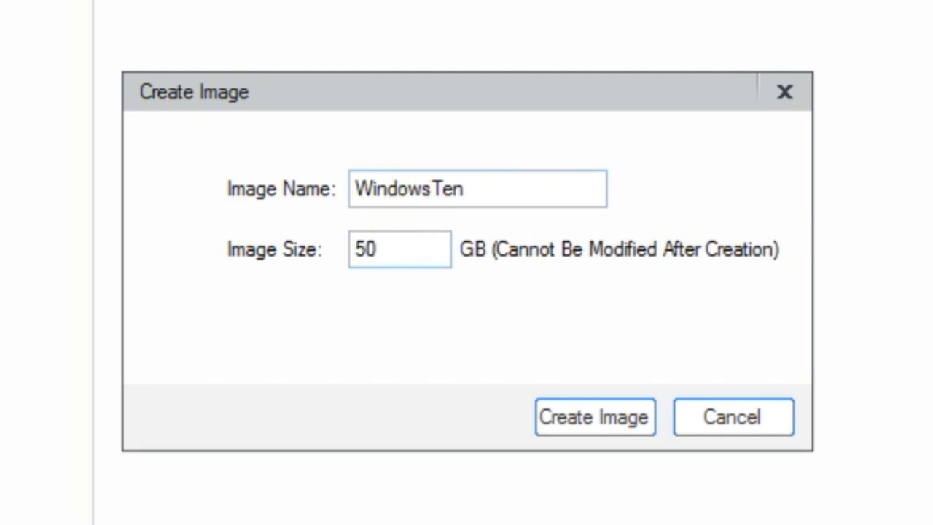
left_click(572, 428)
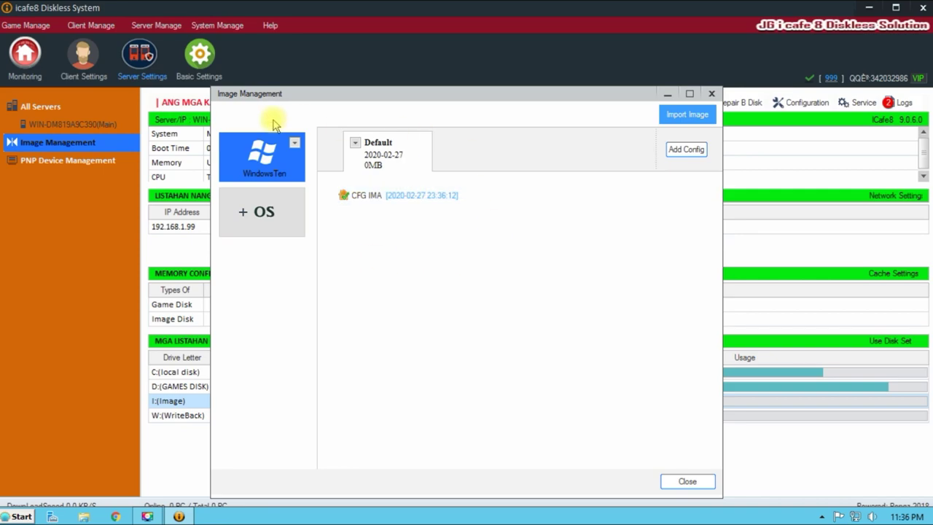
left_click(295, 143)
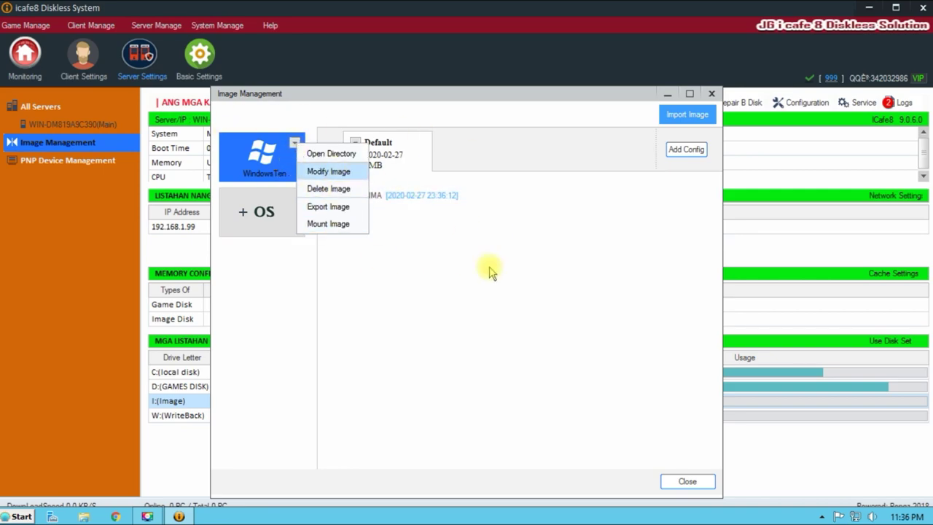
left_click(681, 484)
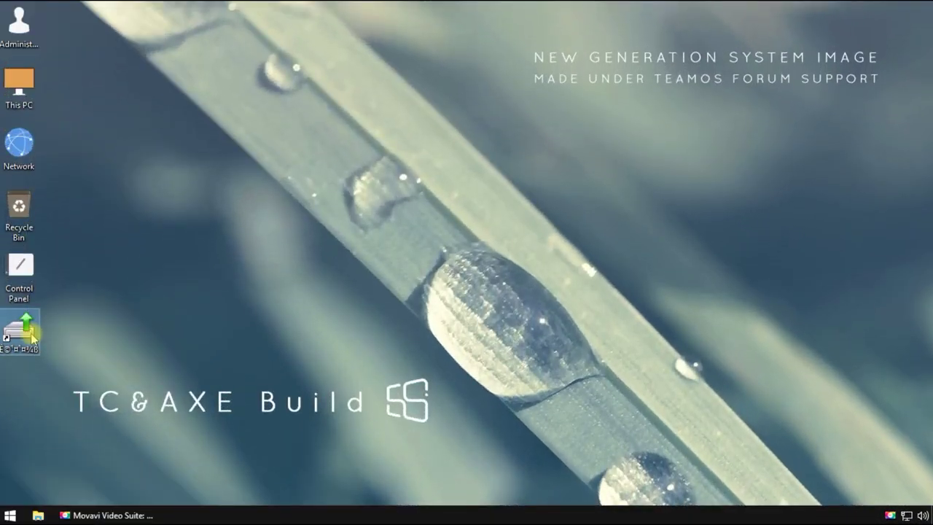
On the client PC, open the uploader from its desktop shortcut and enter the super admin password.
right_click(32, 336)
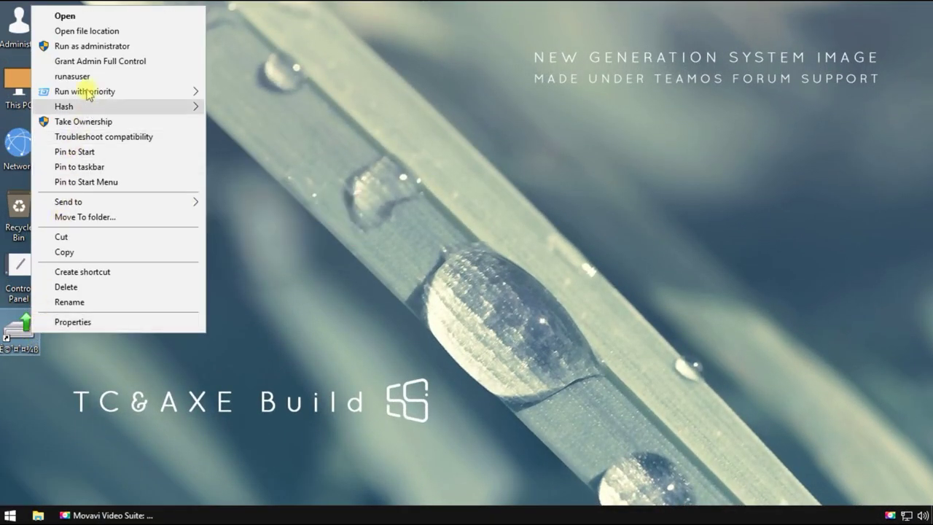
left_click(65, 16)
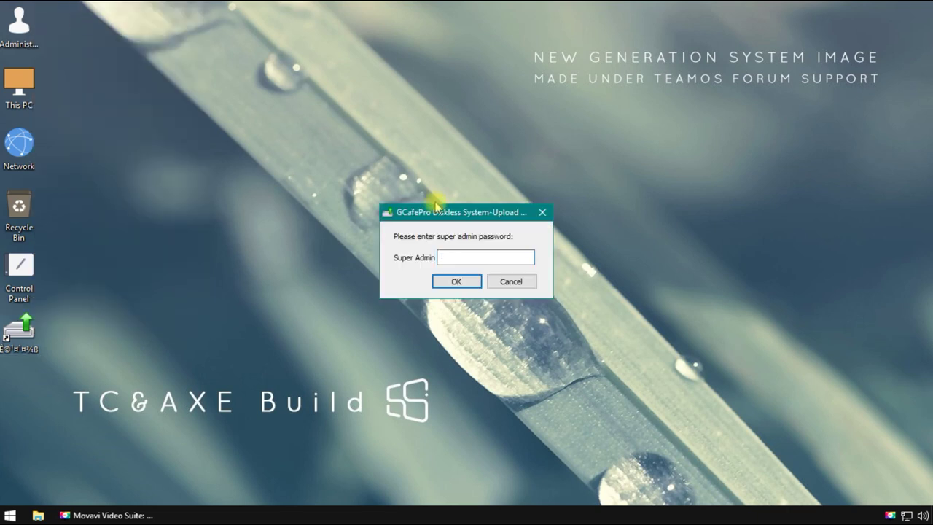
type("***")
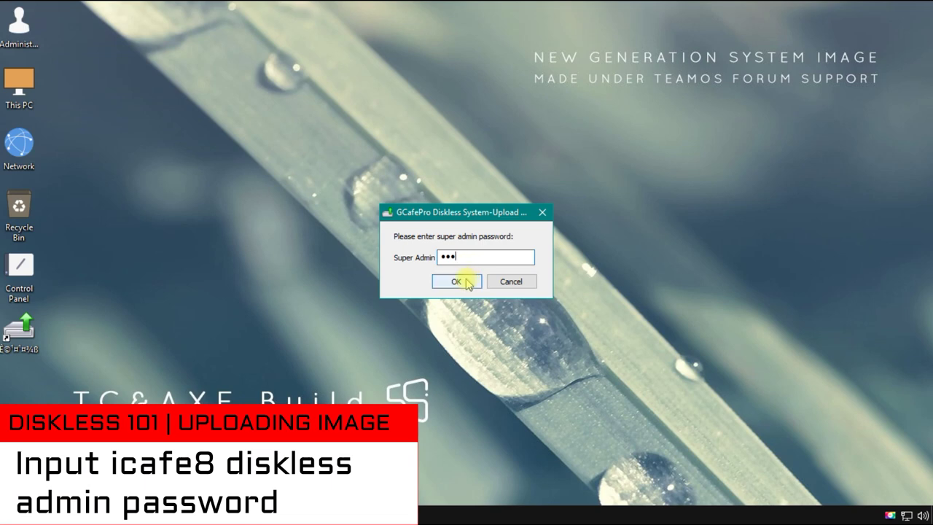
left_click(457, 282)
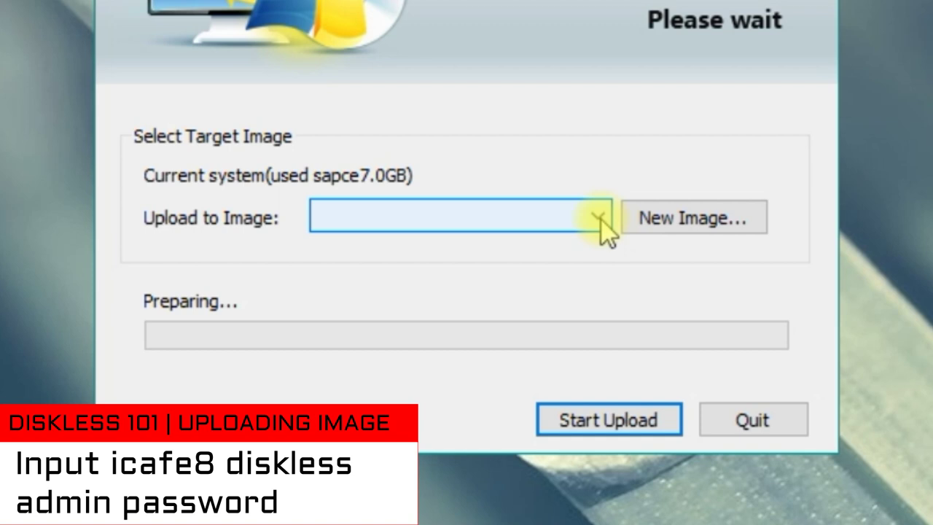
Select WindowsTen (50GB) as the target image and start uploading the current system.
left_click(608, 219)
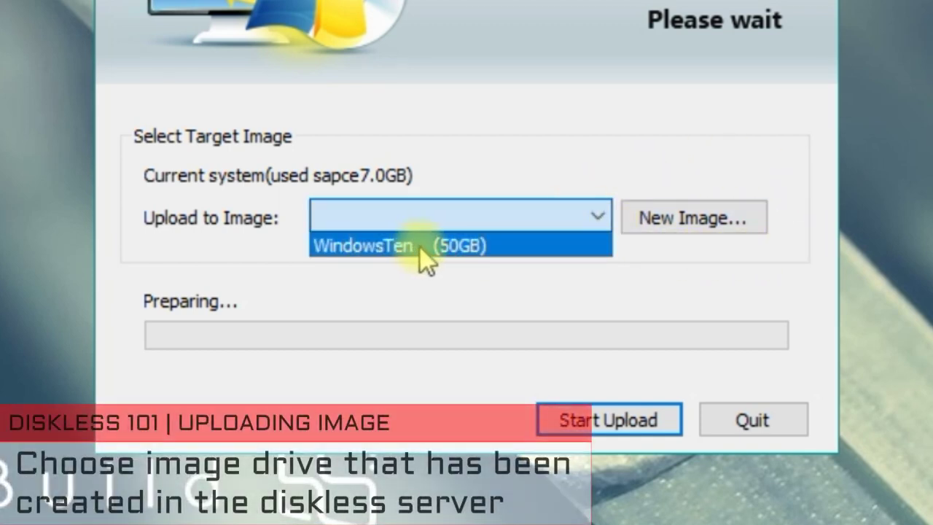
left_click(417, 246)
left_click(452, 220)
left_click(426, 244)
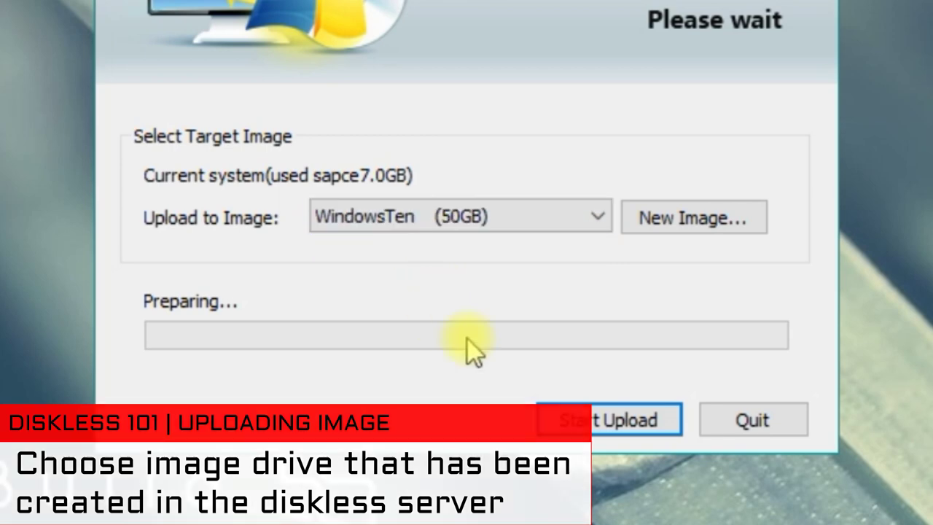
left_click(597, 423)
left_click(519, 222)
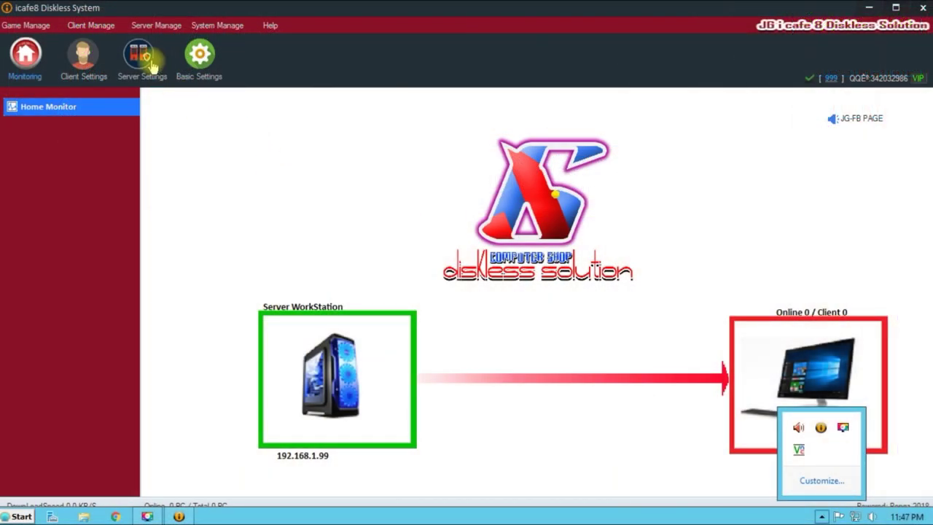
On the server, check the WindowsTen image in Image Management and close it.
left_click(150, 65)
left_click(101, 144)
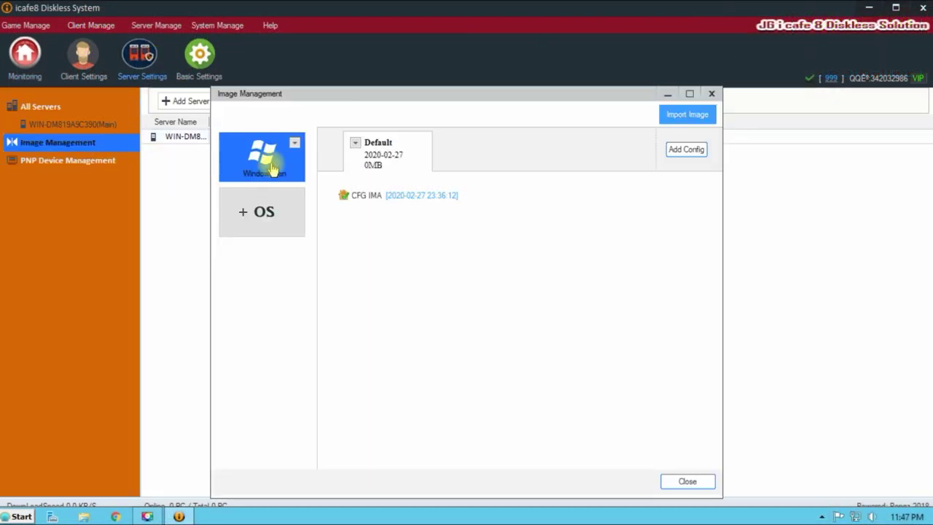
left_click(712, 96)
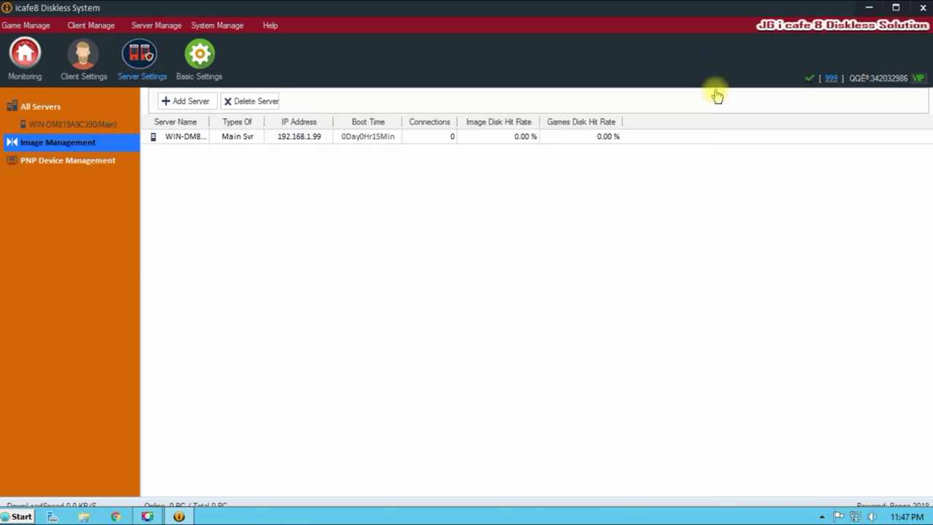
Check the properties of the WindowsTen folder in I:\Image and view the main server's status details.
left_click(83, 517)
double_click(510, 192)
double_click(182, 106)
left_click(245, 124)
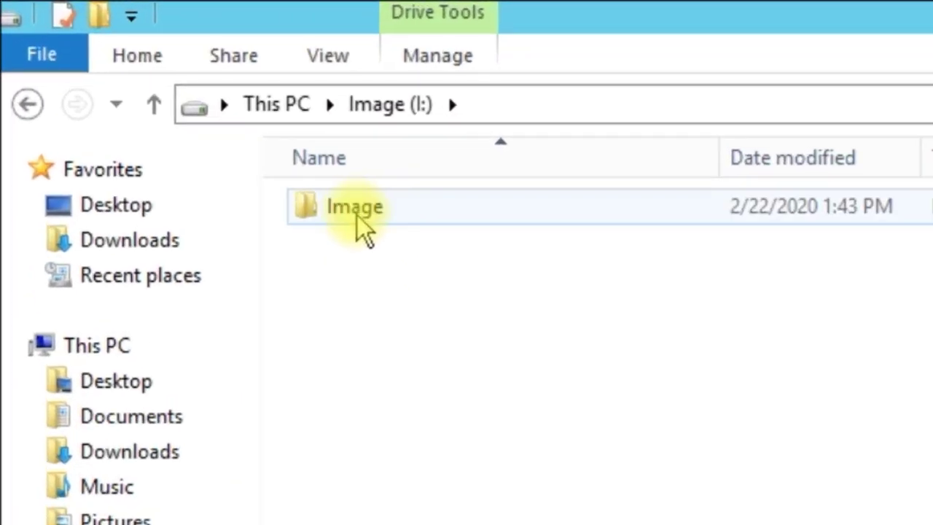
right_click(348, 182)
left_click(290, 350)
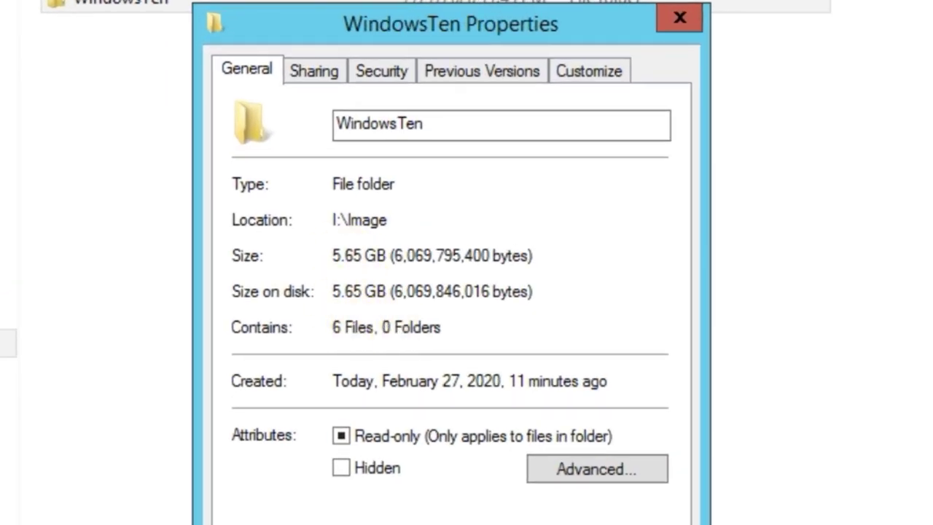
key("Escape")
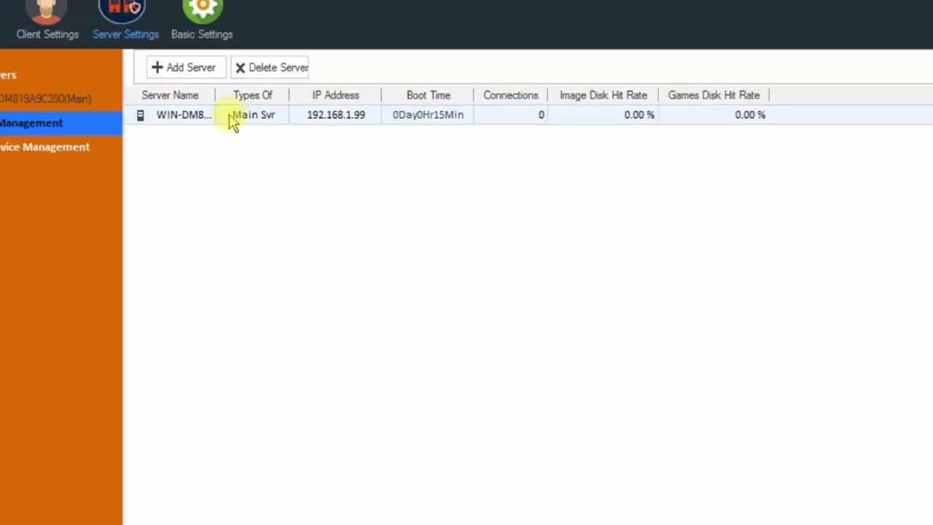
double_click(181, 137)
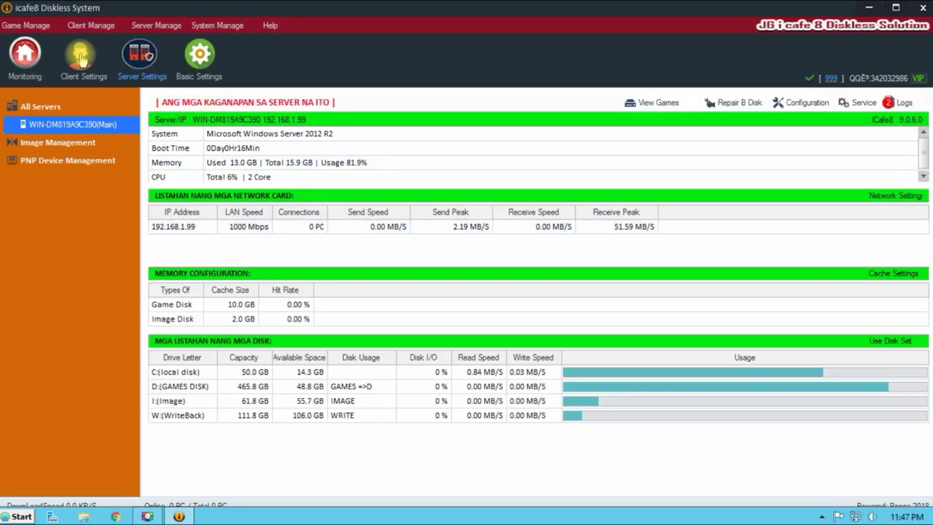
Bulk-generate 2 clients starting at IP address 192.168.1.11 with the start name PC-01.
left_click(81, 58)
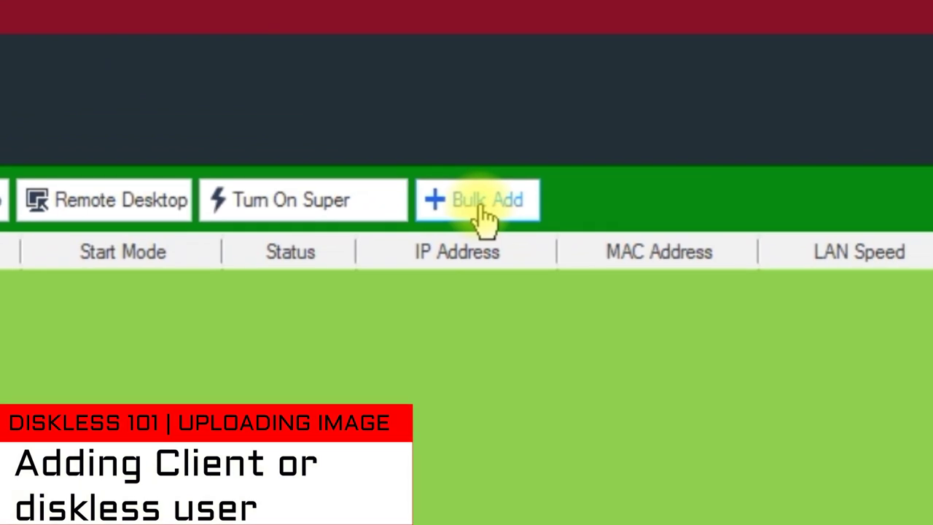
left_click(480, 206)
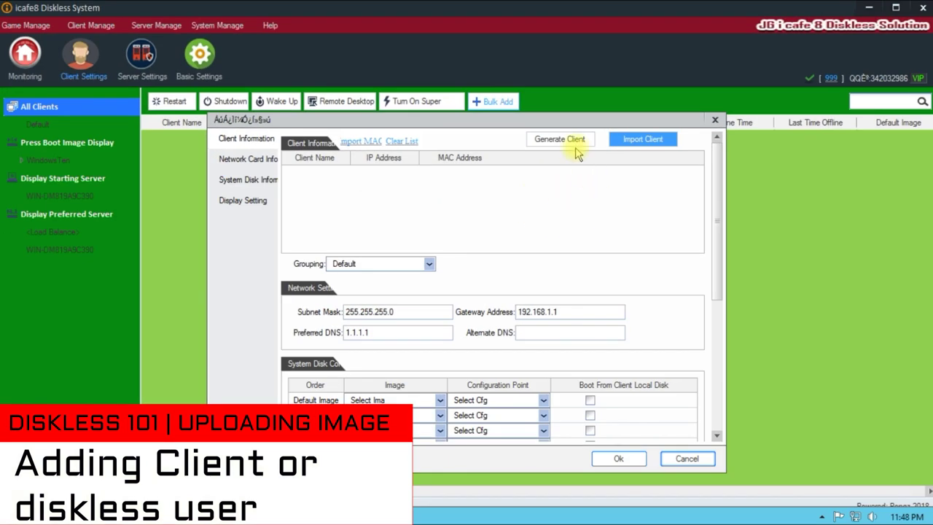
left_click(576, 150)
type("2")
left_click_drag(402, 271, 378, 272)
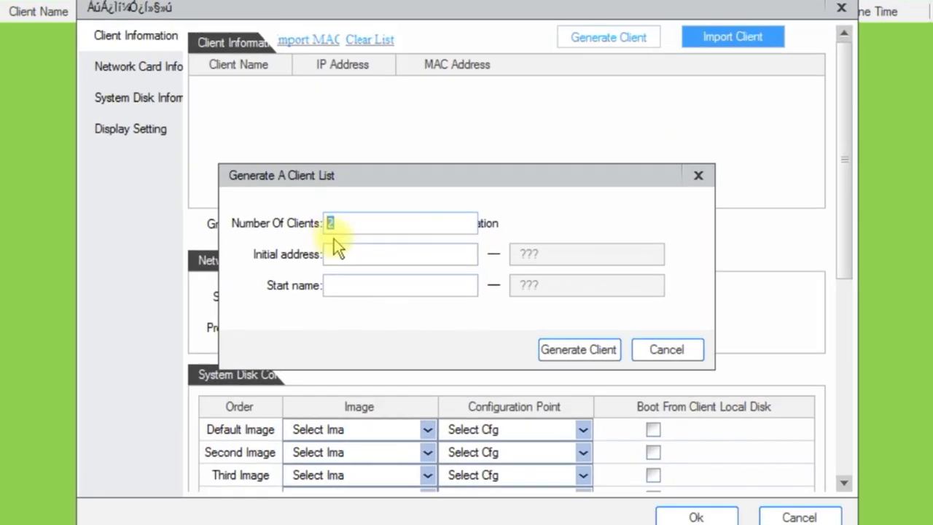
left_click(343, 252)
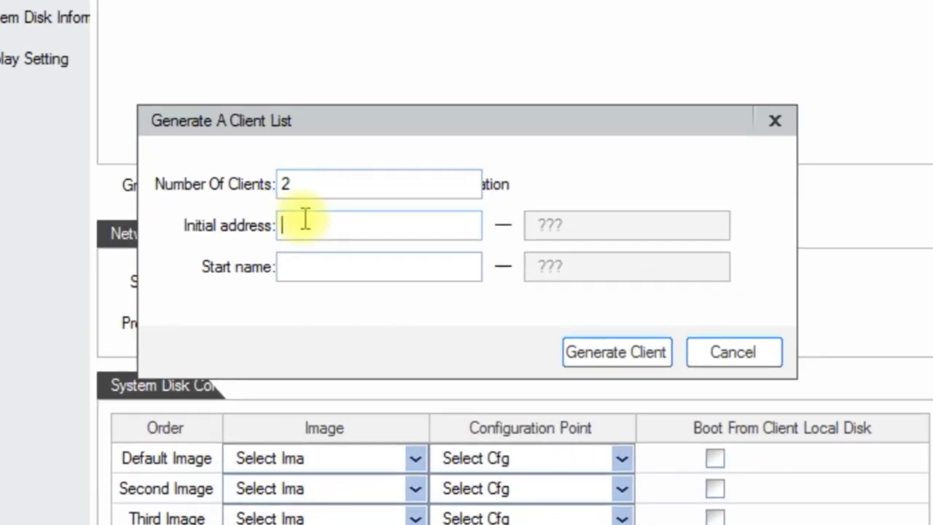
type("192.168.1.11")
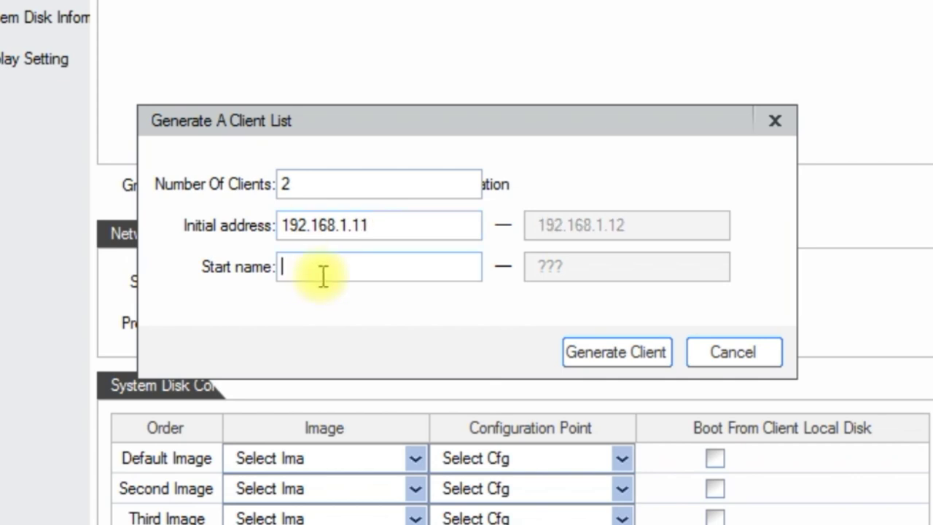
type("PC-01")
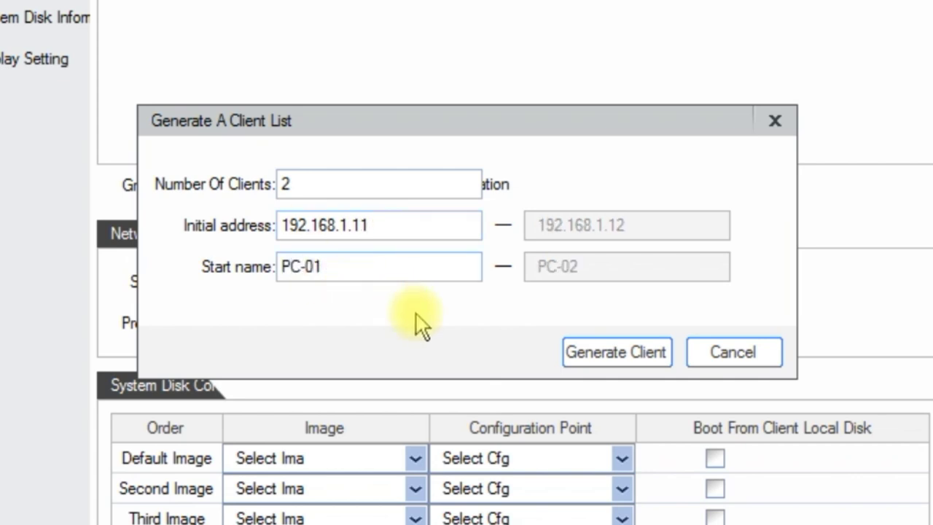
left_click(616, 368)
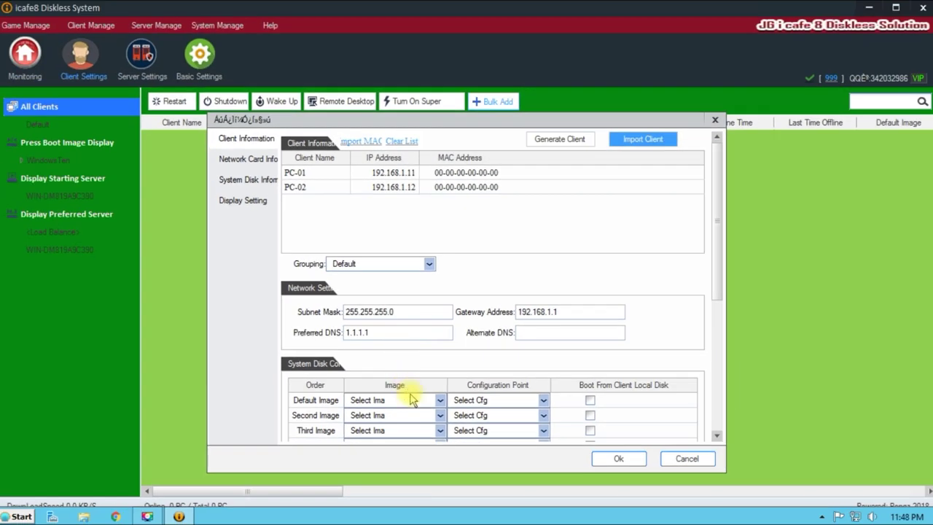
Set the clients' default image to WindowsTen with the Default configuration point, alternate DNS to 8.8.8.8, and client cache to 128 MB.
left_click(415, 458)
left_click(392, 432)
left_click(481, 400)
left_click(466, 415)
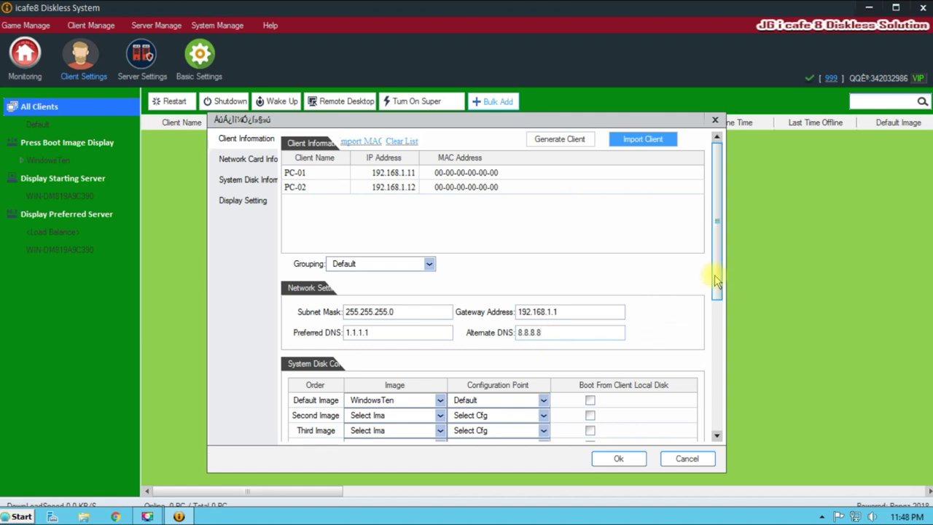
left_click_drag(717, 282, 716, 365)
left_click(409, 327)
left_click(369, 356)
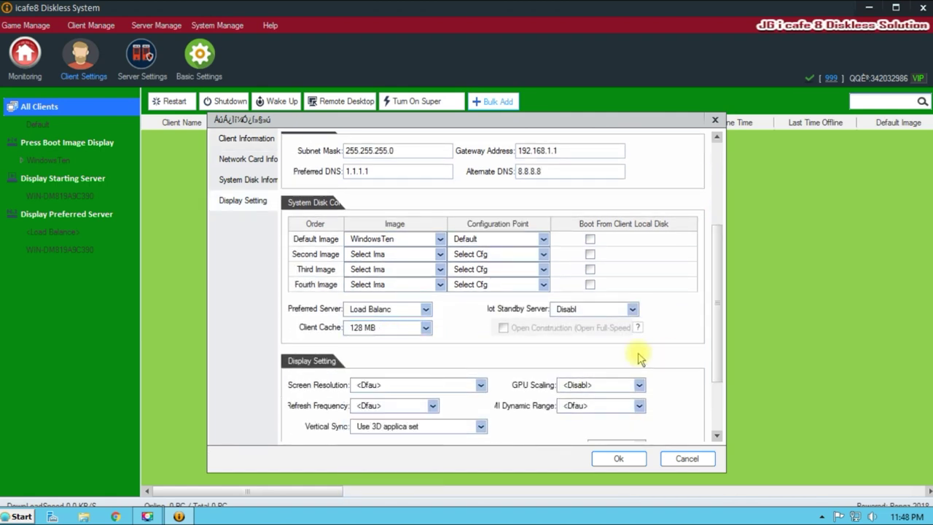
Set screen resolution 1366*768, refresh frequency 60Hertz, and 3D display to own preferences with Fast, and confirm adding the clients.
scroll(720, 334, "down", 3)
left_click(480, 292)
left_click(402, 172)
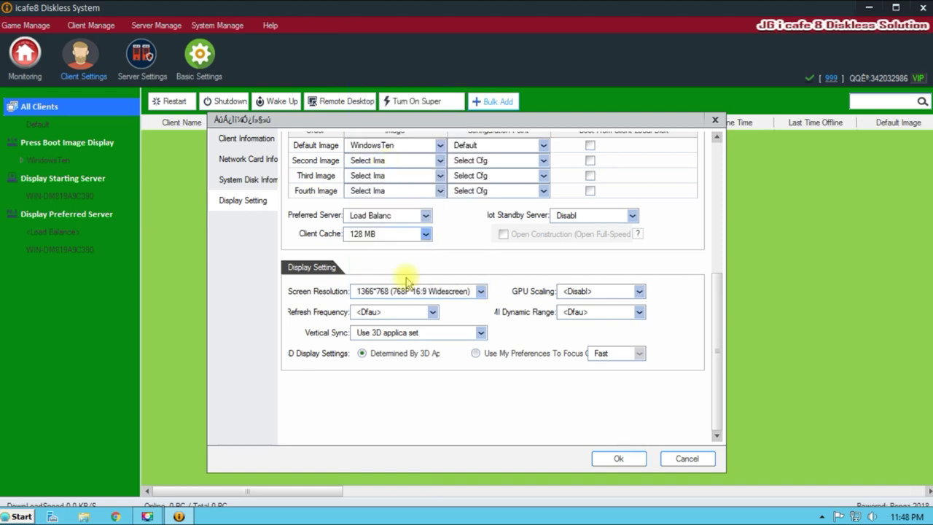
left_click(394, 318)
left_click(368, 374)
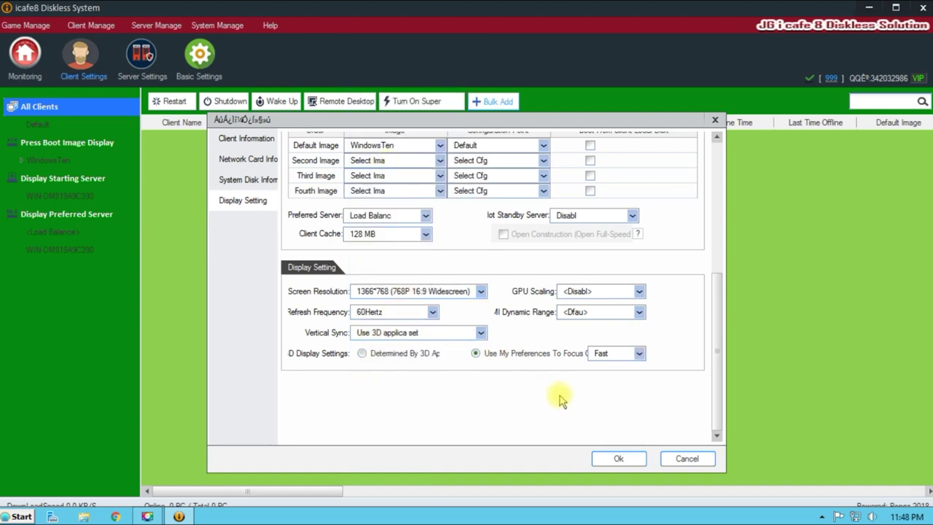
left_click_drag(720, 328, 713, 226)
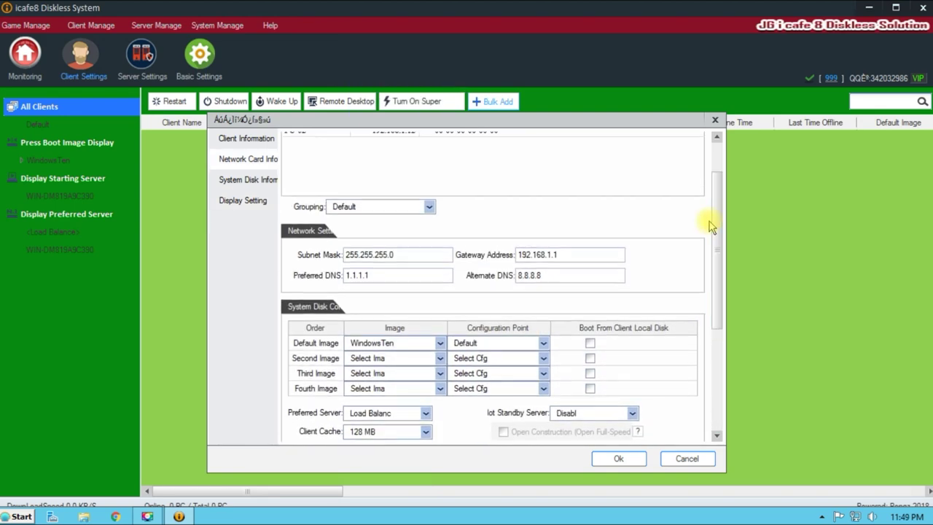
left_click(618, 459)
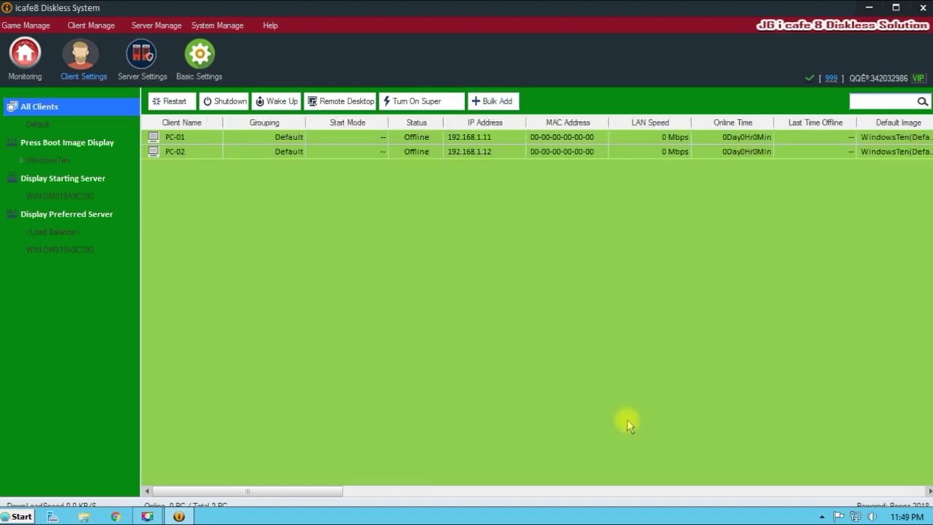
Review the Basic Settings and the configuration of client PC-01, closing both without changes.
left_click(213, 73)
left_click_drag(697, 196, 700, 319)
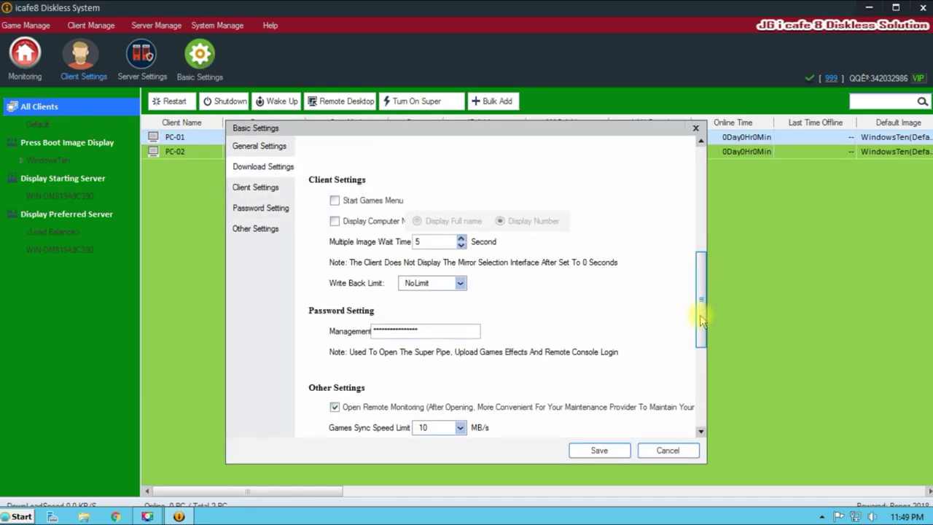
left_click(694, 129)
double_click(329, 138)
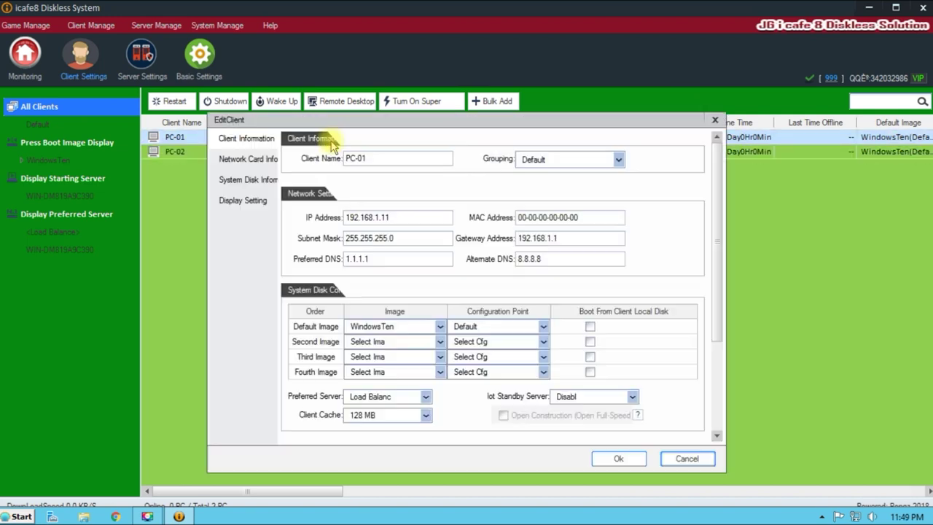
left_click(715, 121)
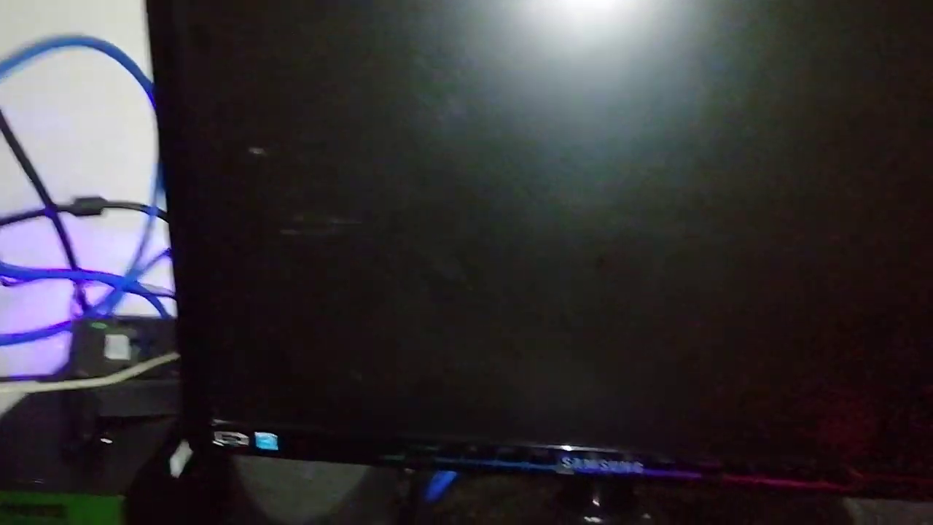
key("Delete")
key("Delete")
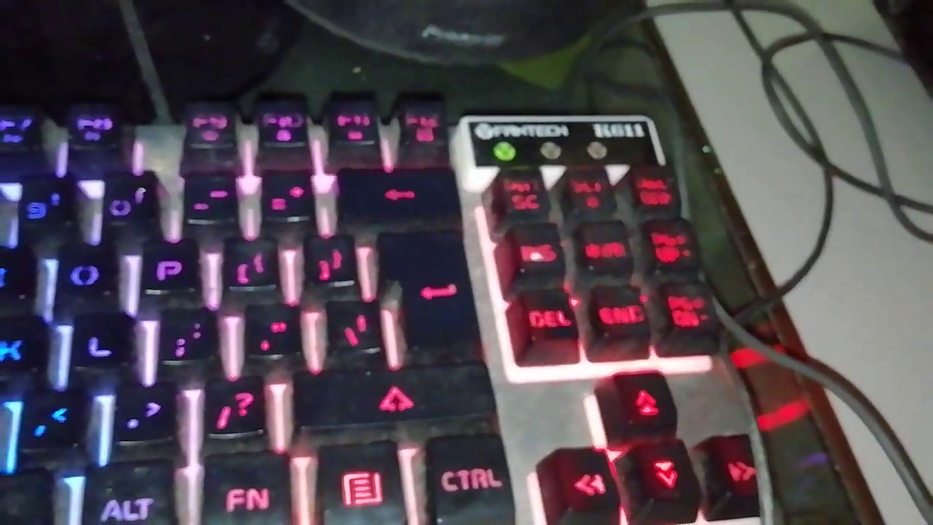
Enter the client PC's BIOS setup and switch to Advanced Mode.
key("Delete")
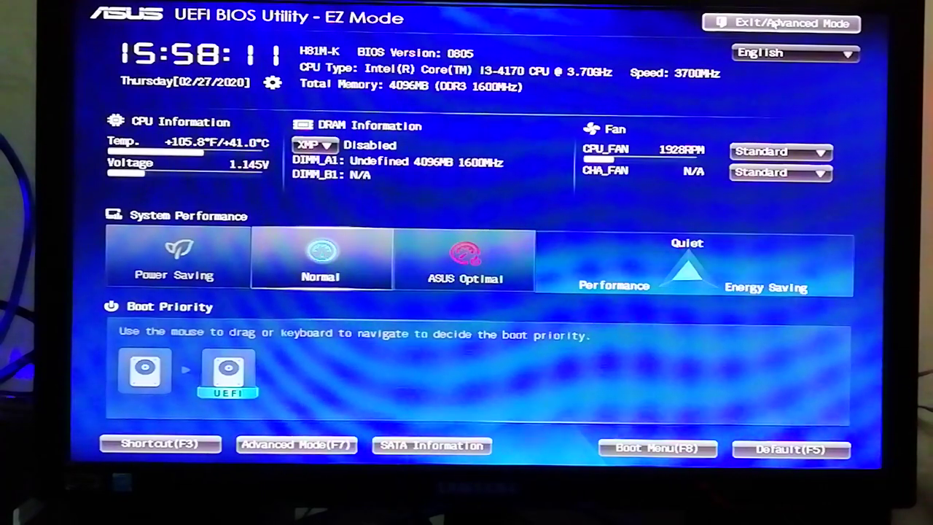
left_click(772, 22)
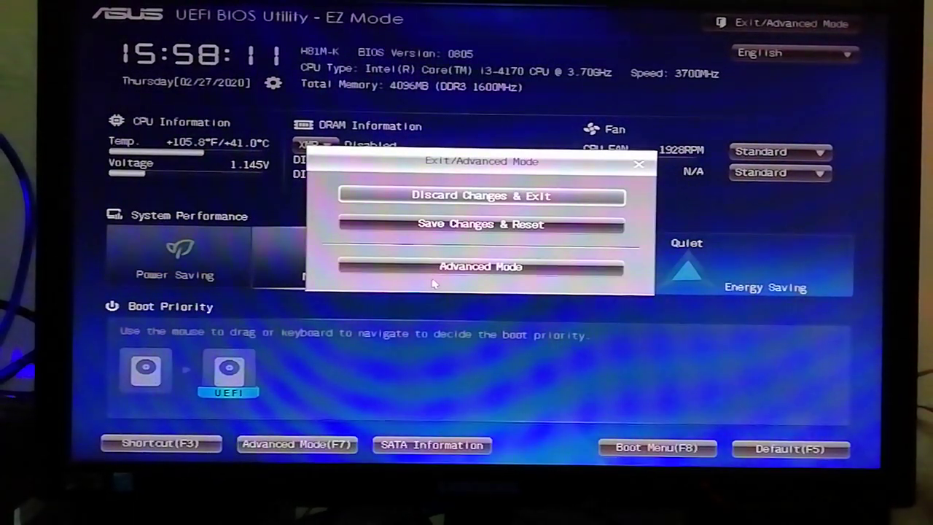
left_click(464, 267)
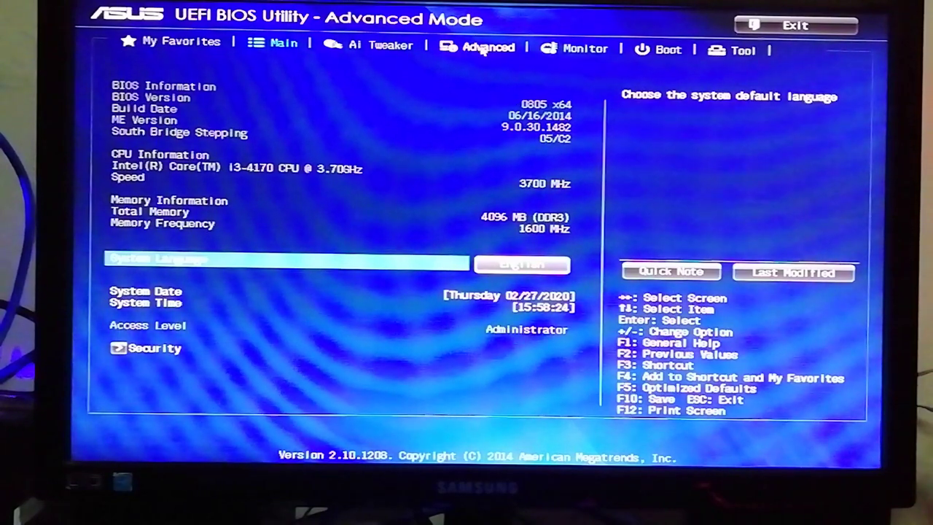
Set Realtek PXE Option ROM to Enabled in the advanced Onboard Devices Configuration.
left_click(481, 48)
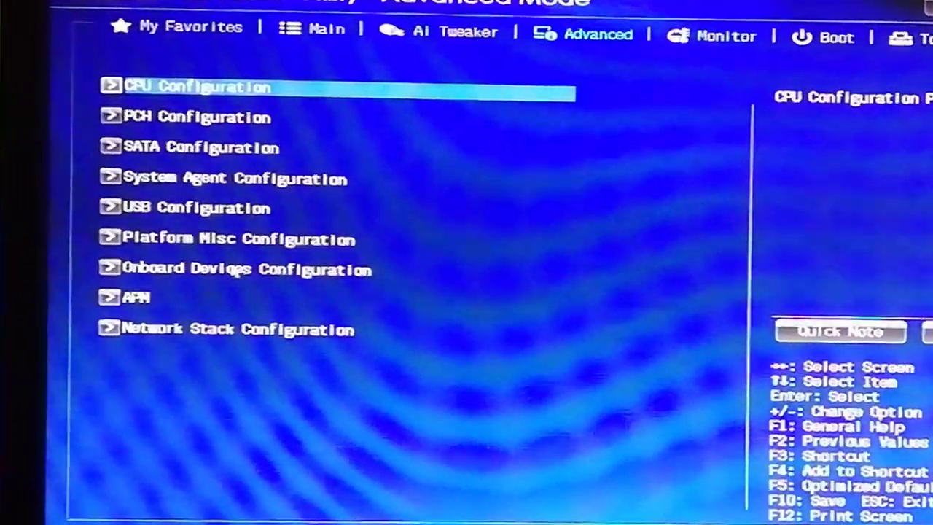
left_click(204, 225)
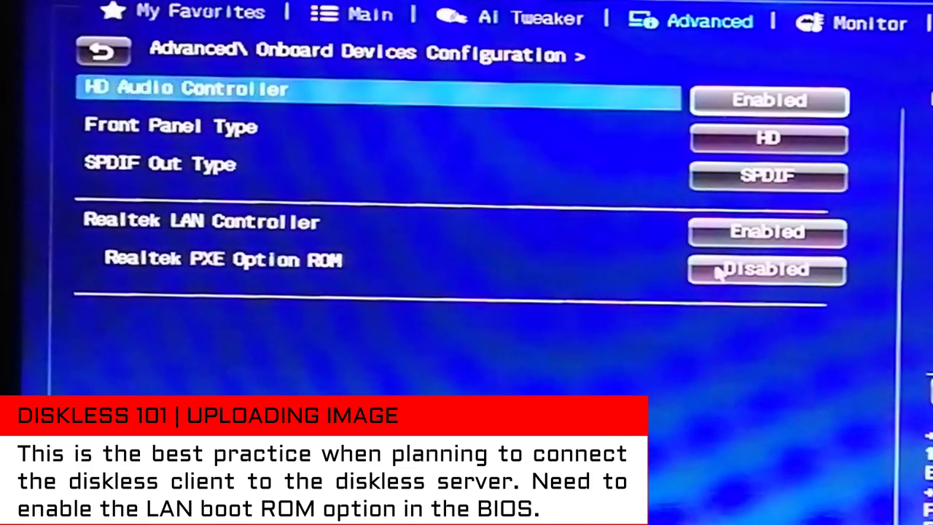
left_click(722, 271)
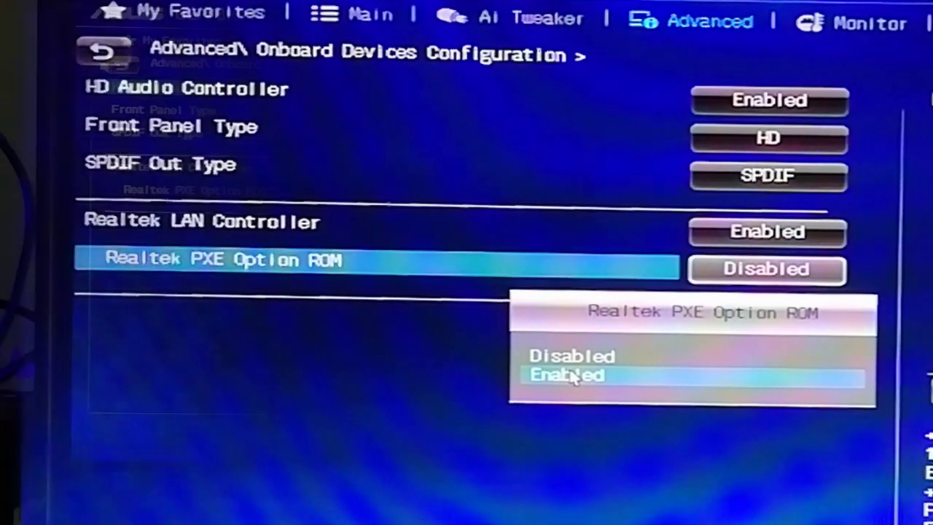
left_click(573, 375)
key("Escape")
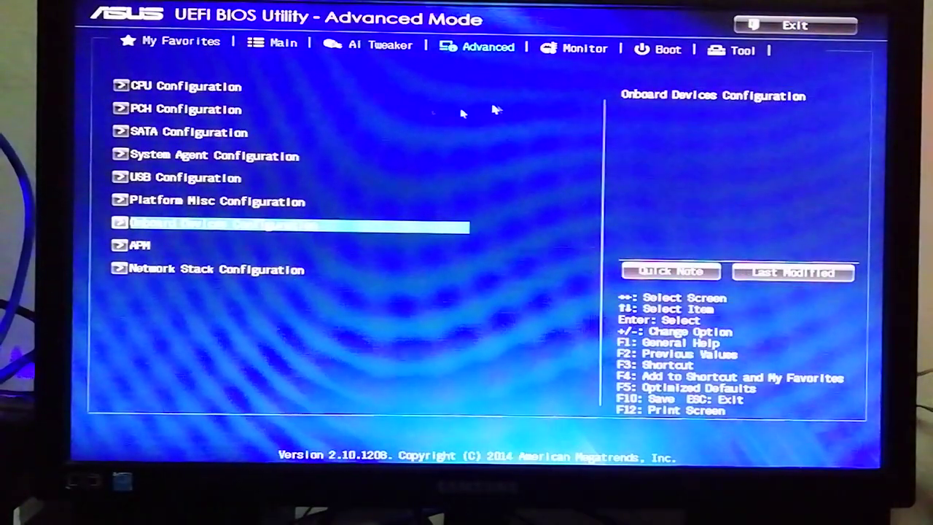
Save the BIOS changes and reset the client PC, confirming the changed setting.
key("Right")
key("Right")
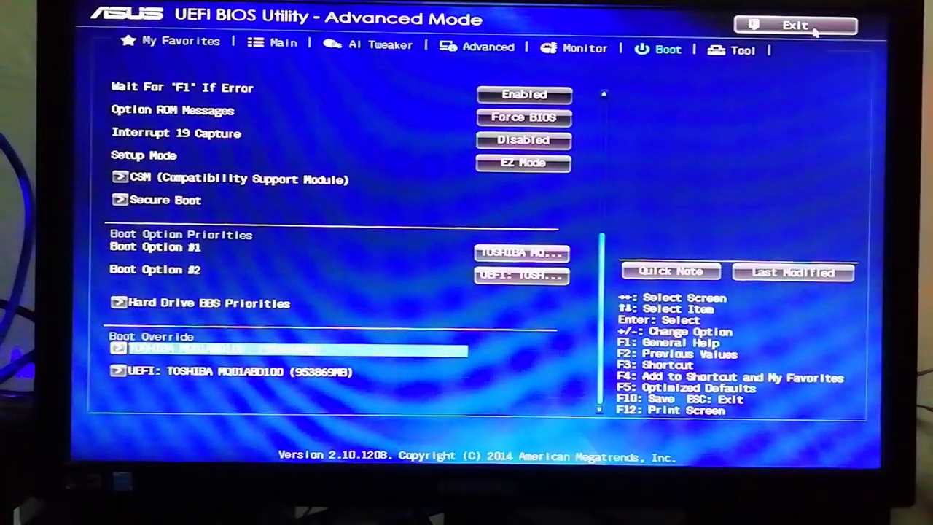
left_click(771, 26)
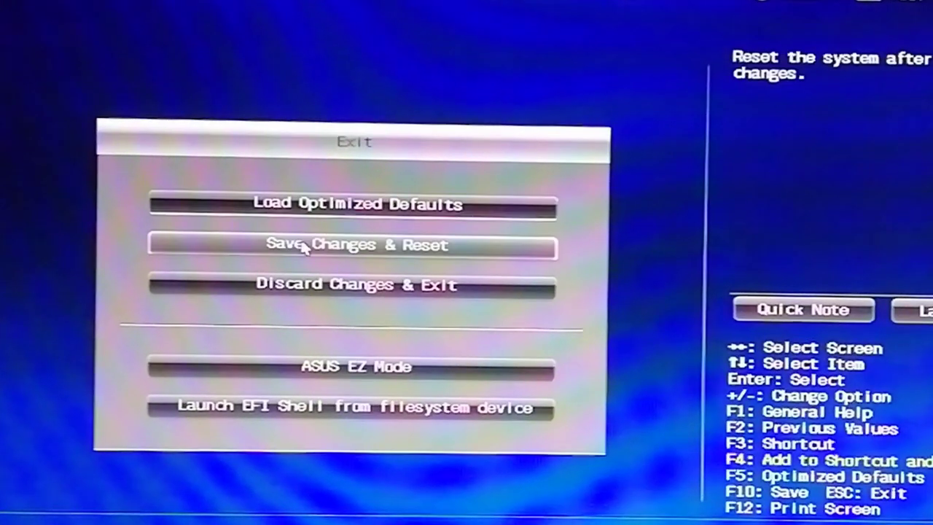
left_click(322, 226)
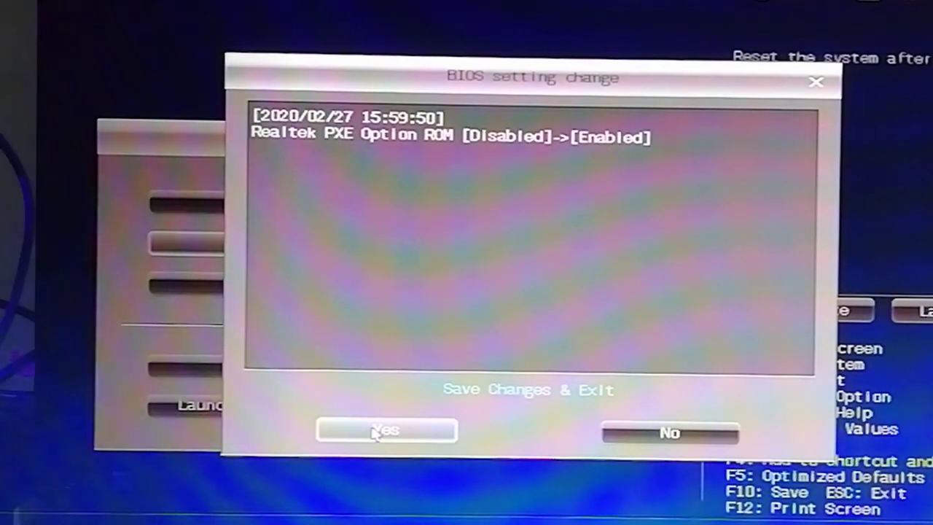
left_click(374, 431)
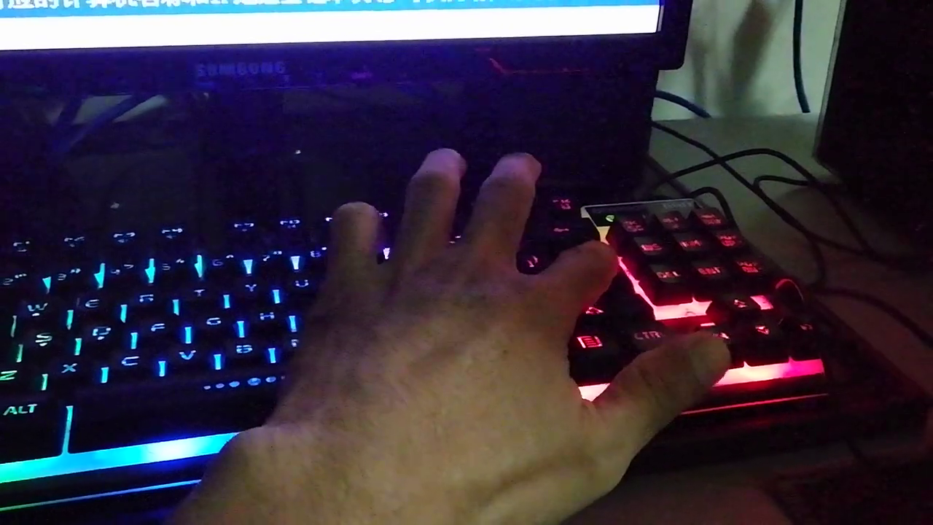
Register the machine as client PC-01 with IP address 192.168.1.11 and confirm, rebooting it into the diskless Windows desktop.
key("Return")
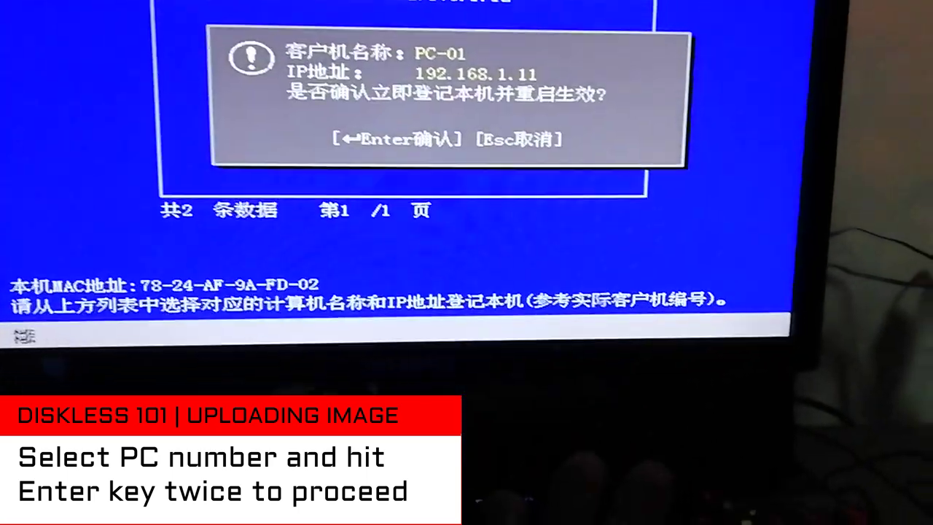
key("Return")
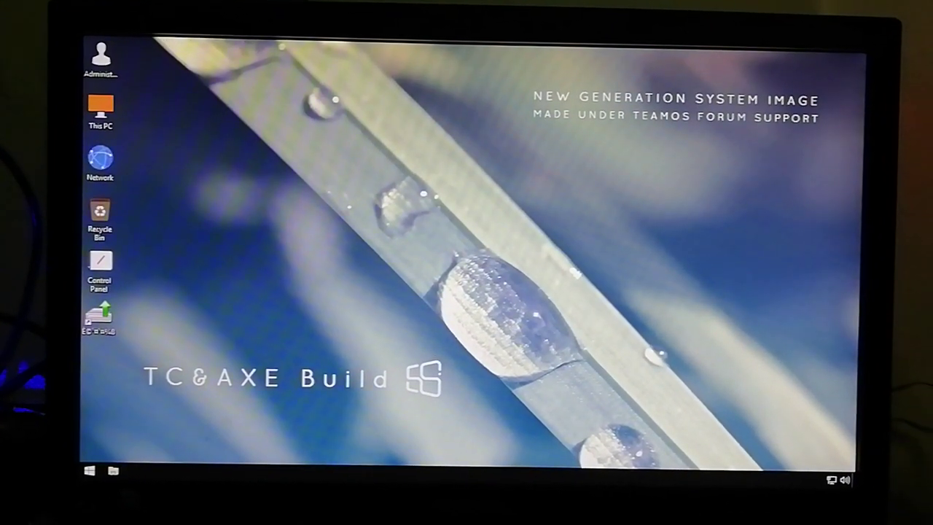
right_click(439, 176)
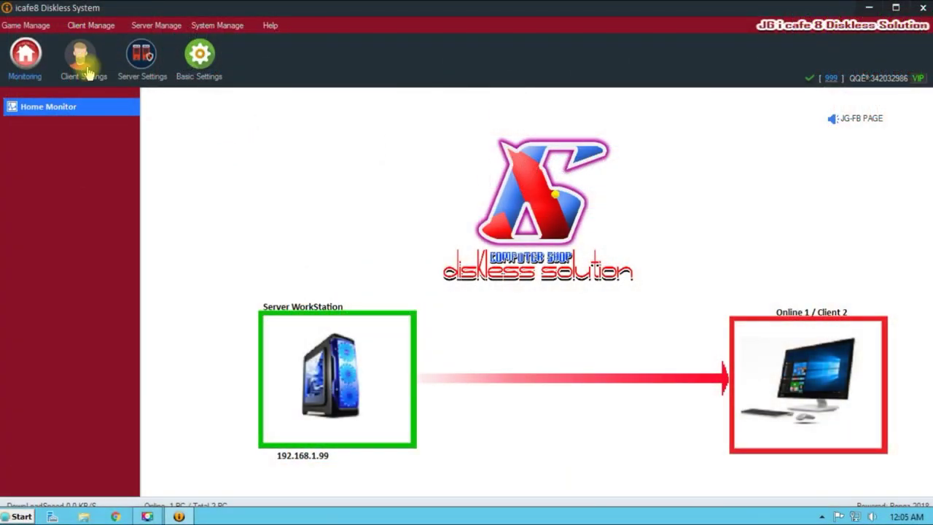
Switch to the icafe8 server, check client PC-01's desktop over Remote Desktop with a refresh, and close the session.
left_click(82, 64)
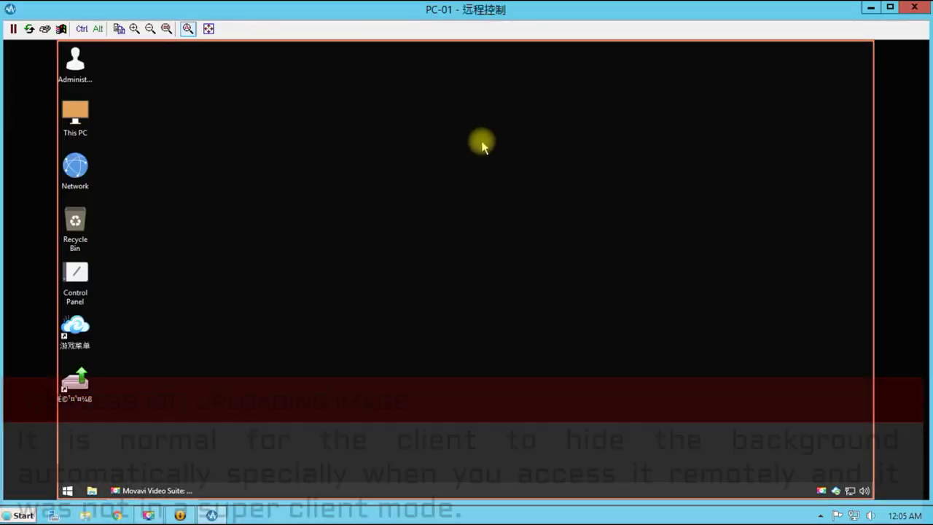
right_click(445, 150)
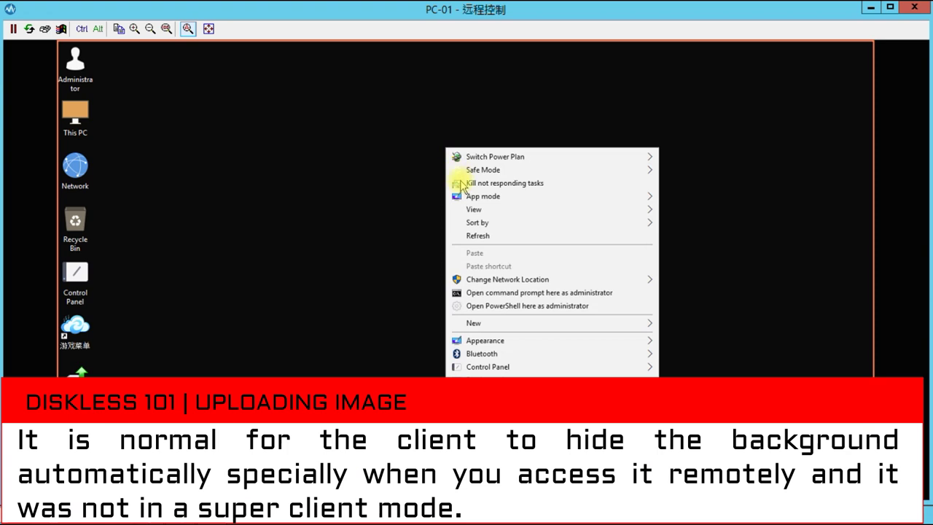
left_click(479, 236)
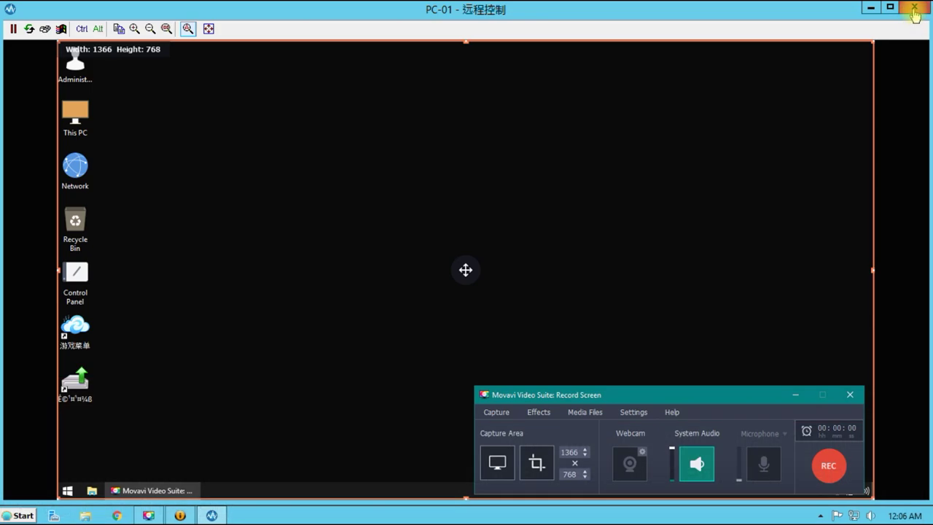
left_click(915, 8)
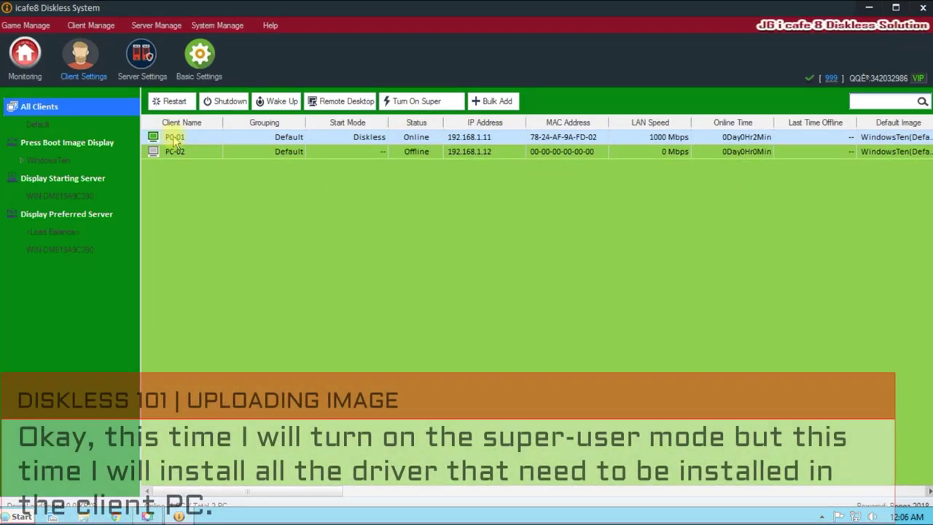
Turn on super mode for client PC-01 using the Default restore point.
right_click(172, 137)
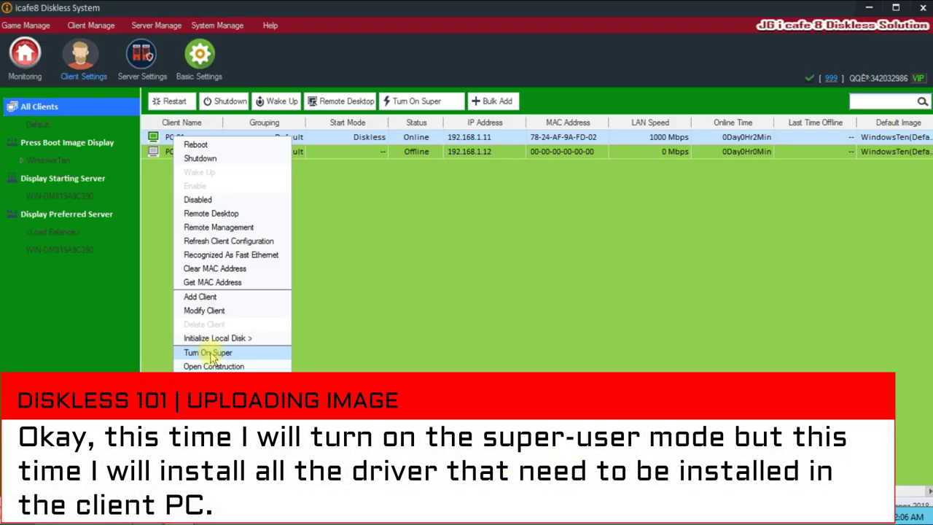
left_click(380, 212)
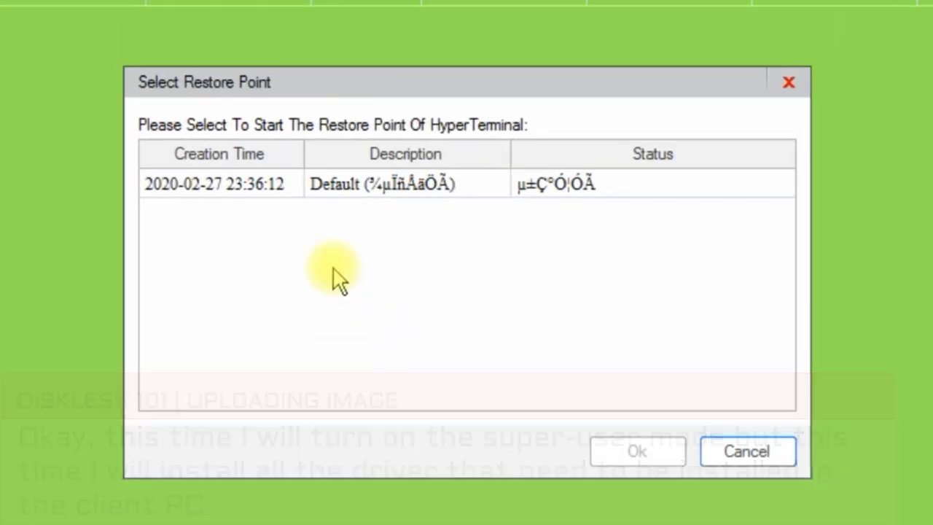
left_click(326, 191)
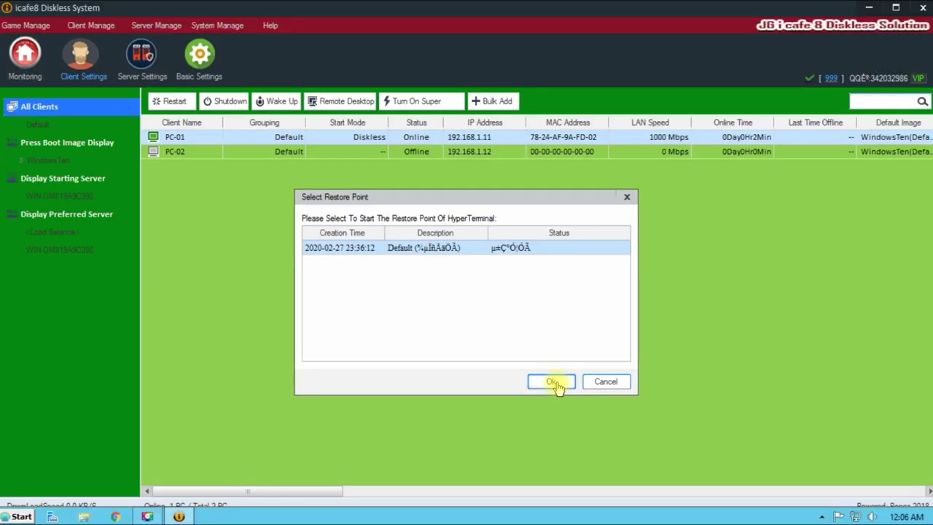
left_click(609, 446)
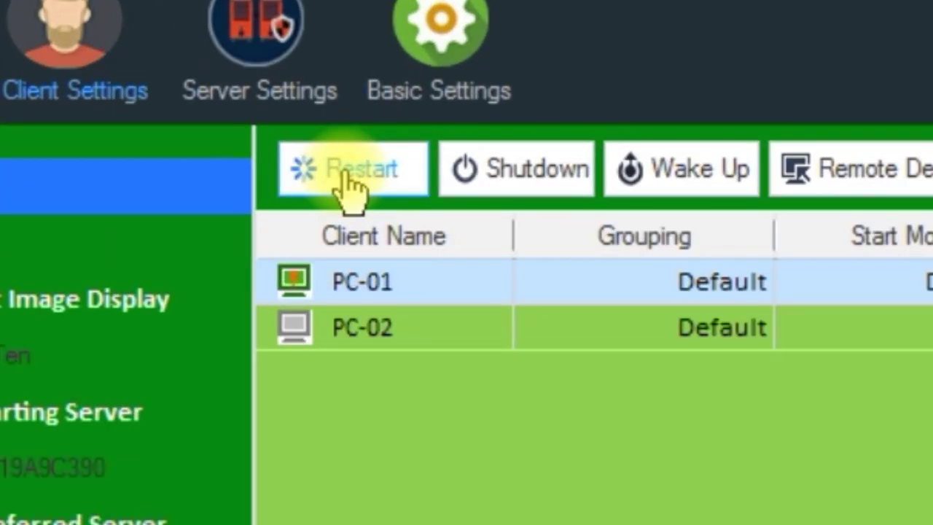
Restart client PC-01 and confirm the restart.
left_click(347, 175)
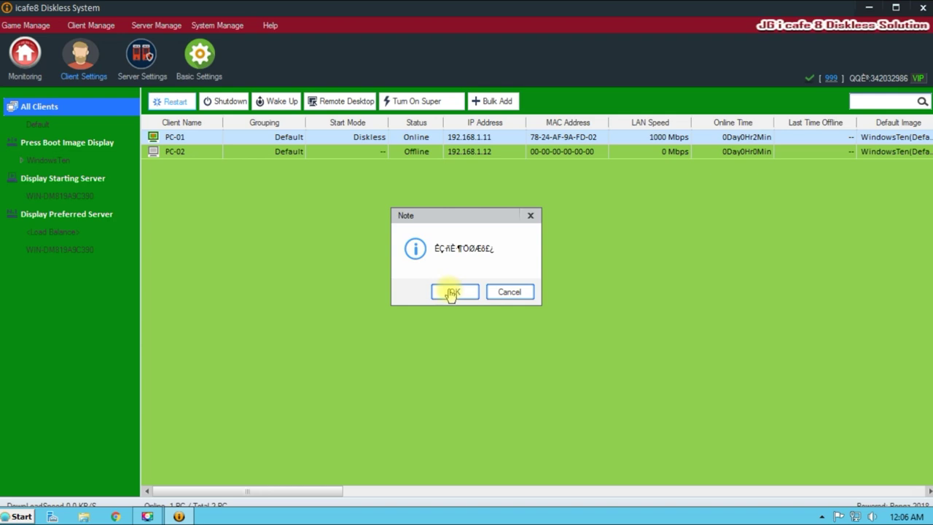
left_click(452, 292)
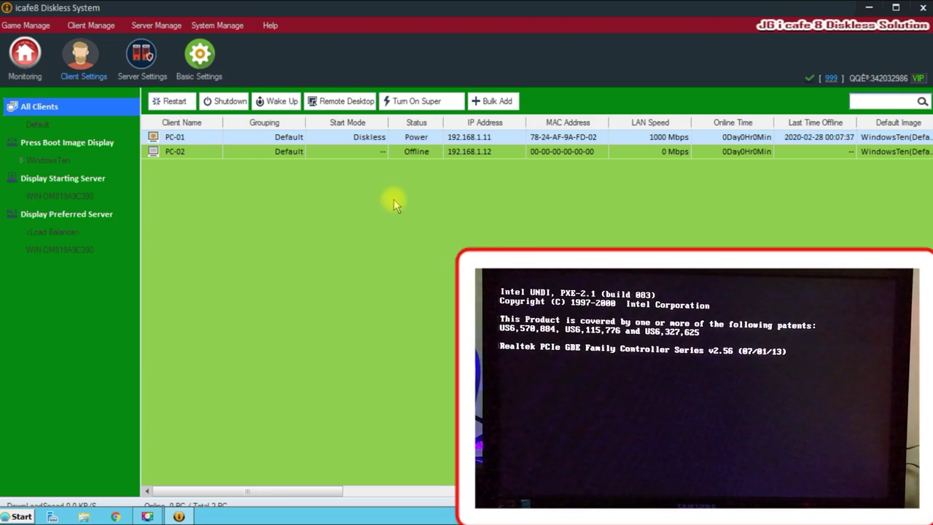
left_click(371, 156)
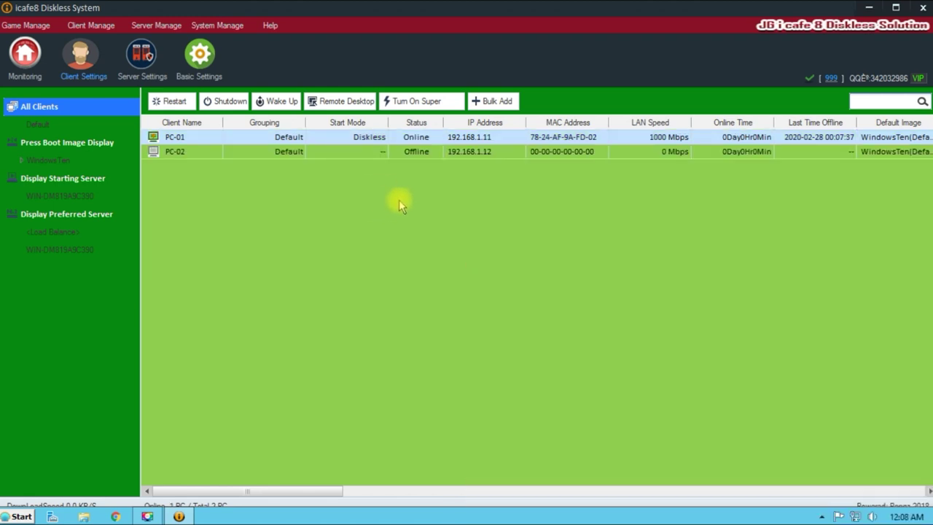
Open a Remote Desktop session to client PC-01 and refresh its desktop.
left_click(341, 104)
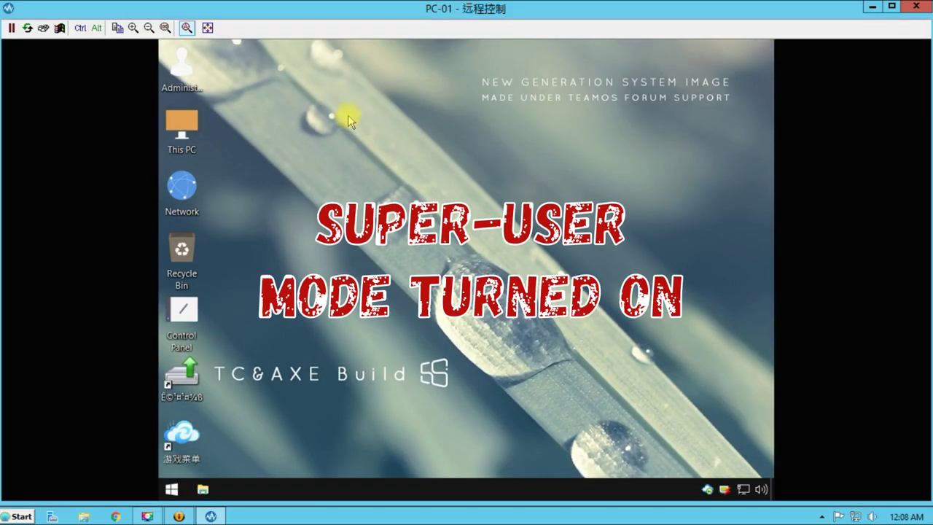
right_click(348, 114)
left_click(386, 164)
Browse PC-01's drives in This PC and look in the APPLICATION folder on GAMES DISK (D:).
double_click(181, 131)
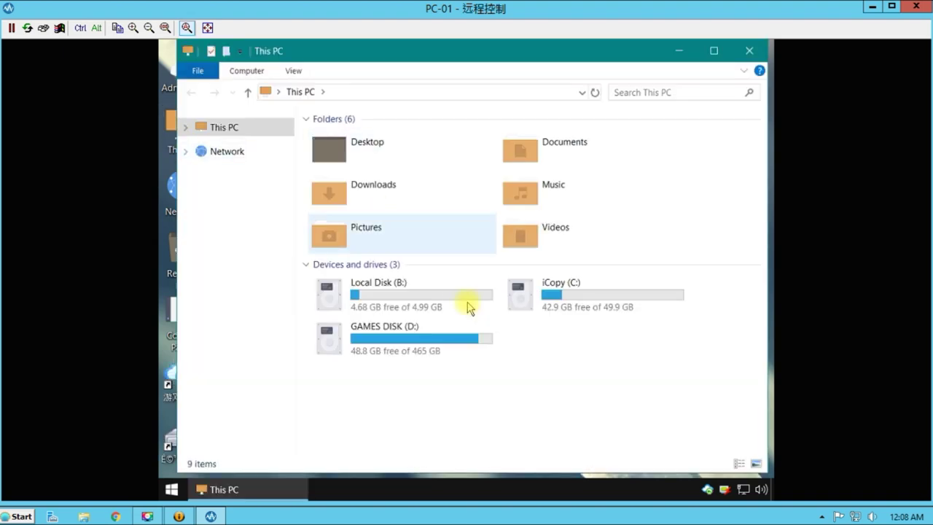
double_click(441, 341)
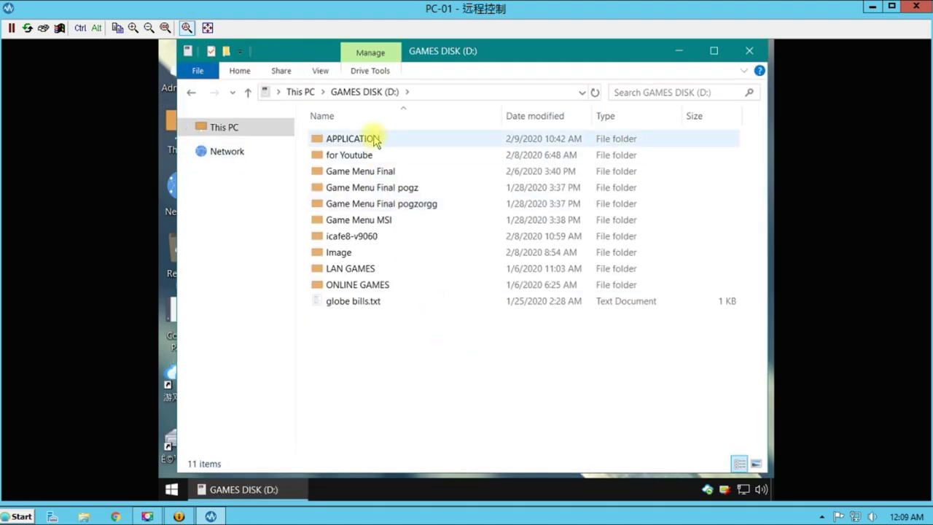
double_click(369, 138)
double_click(373, 153)
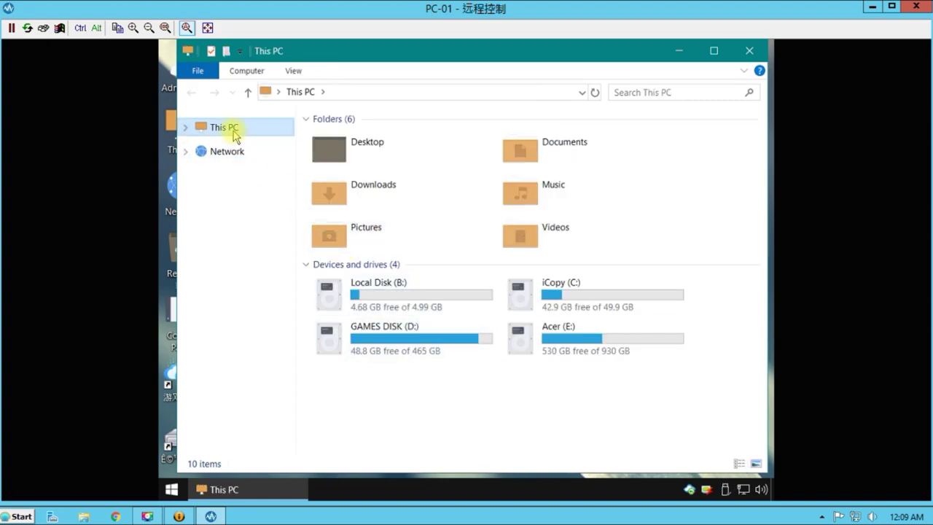
Start a driver update for the display adapter in PC-01's Device Manager and browse the computer for the driver folder.
right_click(232, 128)
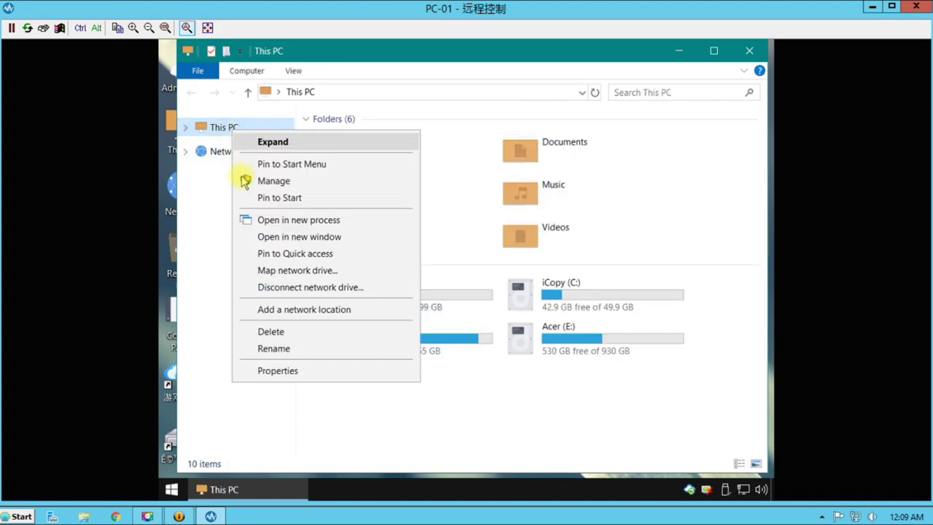
left_click(270, 373)
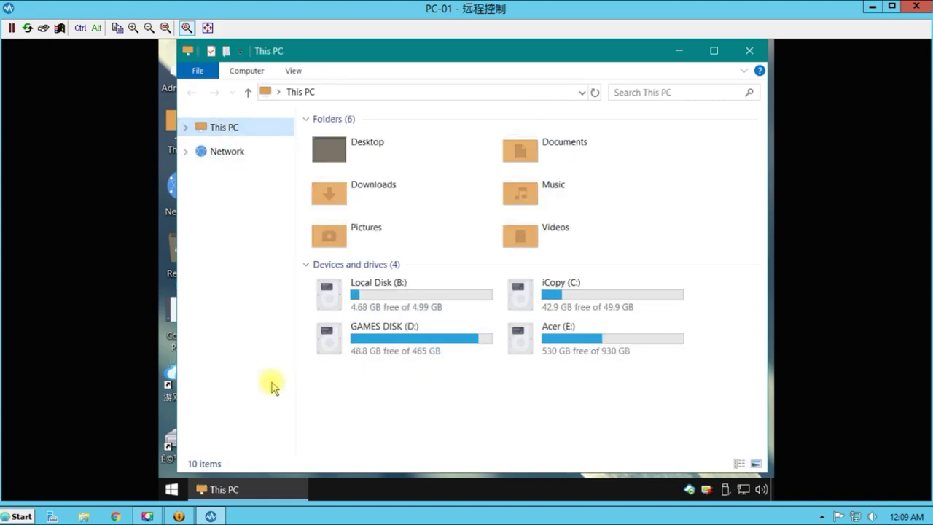
left_click(212, 129)
left_click(206, 168)
right_click(250, 183)
left_click(273, 191)
left_click(328, 304)
left_click(602, 233)
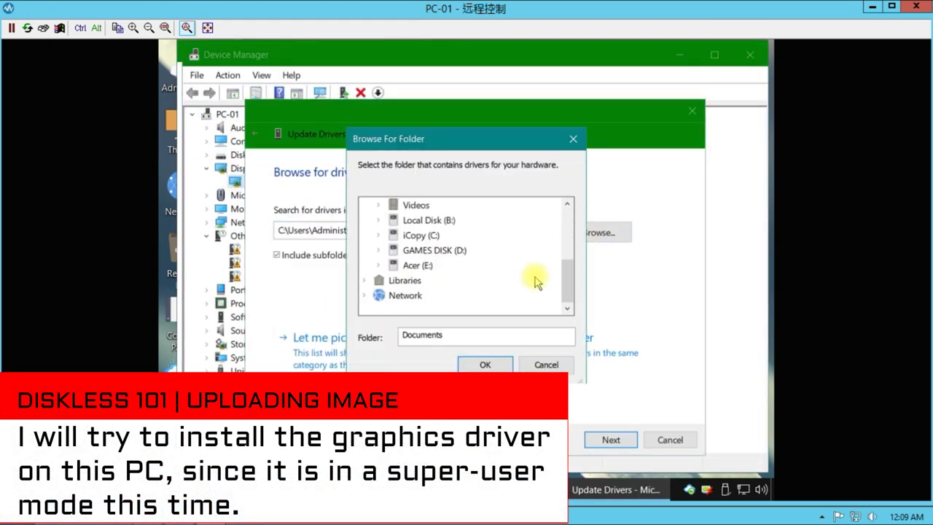
Pick the display driver's folder under DRIVERS > GRAPHICS DRIVERS on Acer (E:) and install the graphics driver.
double_click(396, 265)
scroll(396, 241, "down", 2)
double_click(400, 234)
double_click(422, 265)
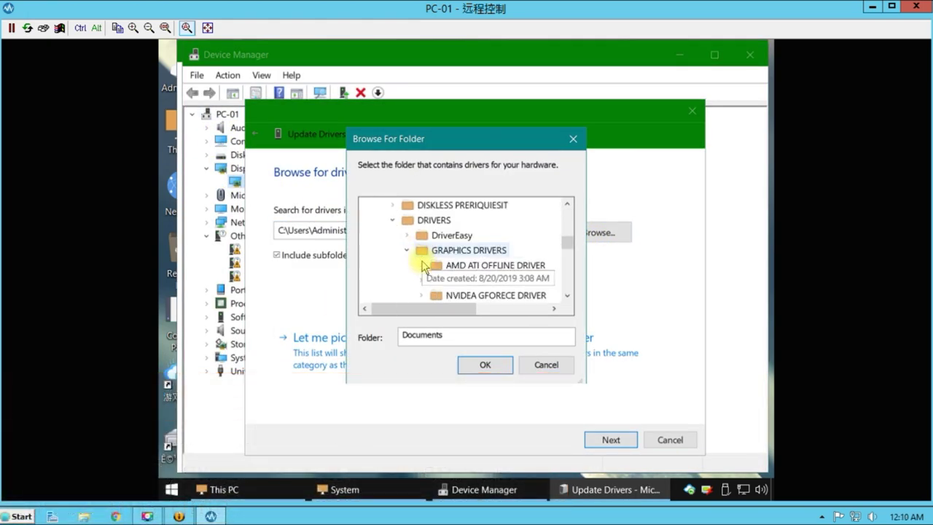
scroll(467, 285, "down", 1)
double_click(492, 295)
left_click(422, 205)
scroll(408, 247, "up", 1)
left_click(418, 250)
left_click(435, 279)
left_click(491, 256)
key("Return")
key("Return")
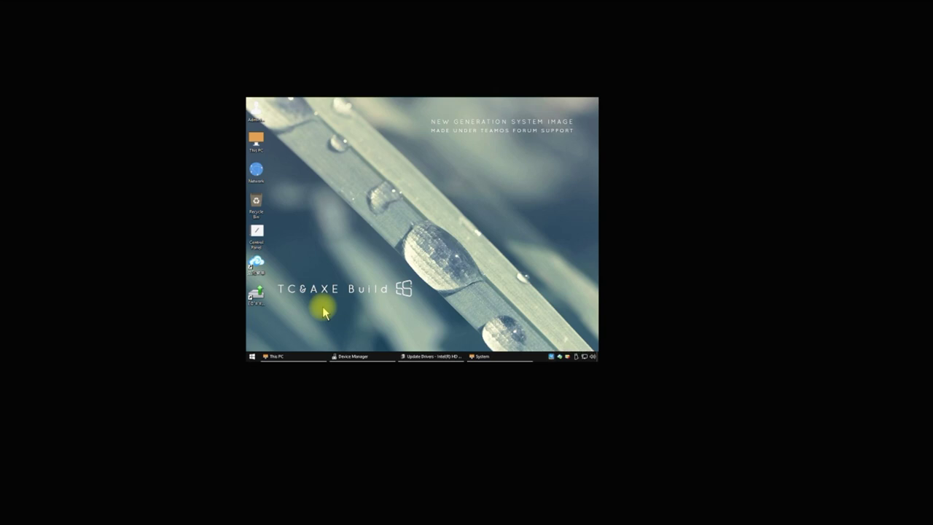
Restart client PC-01 and open a new Remote Desktop session to it once it has booted.
key("alt+F4")
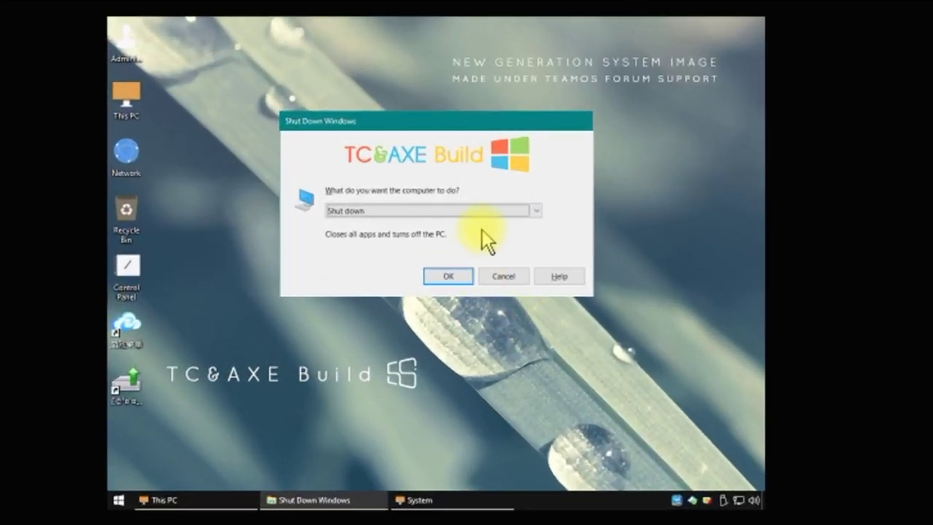
key("Down")
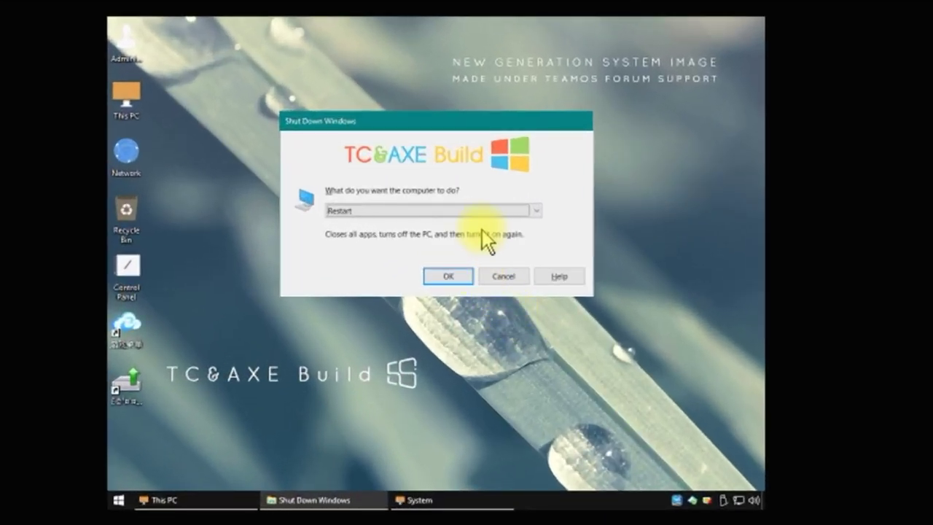
key("Return")
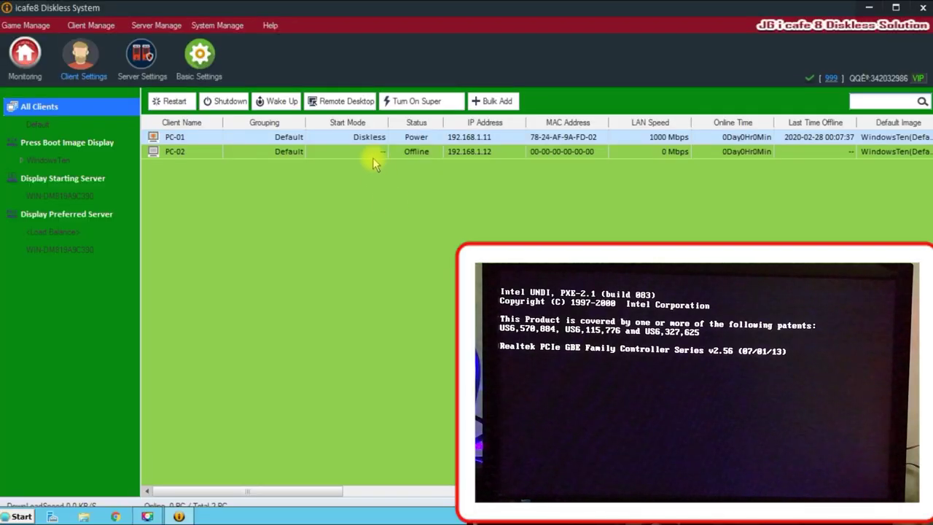
left_click(371, 152)
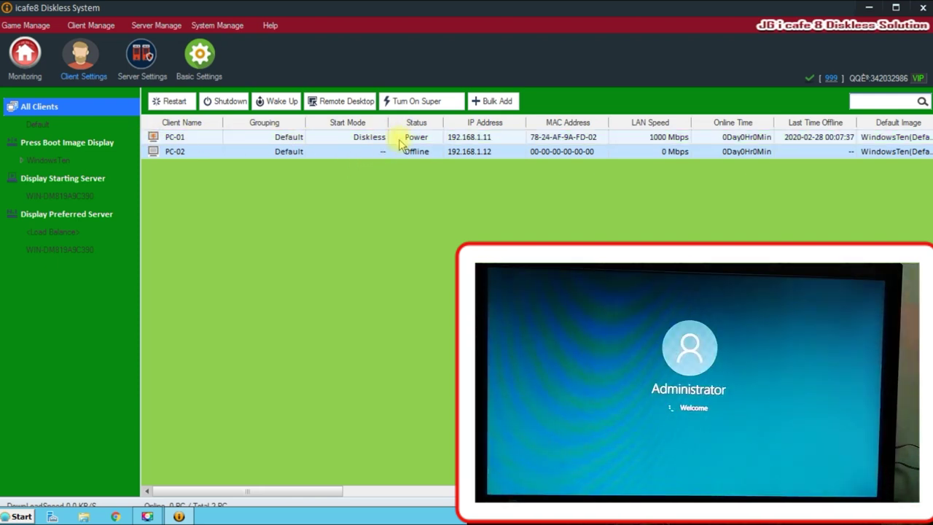
left_click(360, 137)
left_click(340, 103)
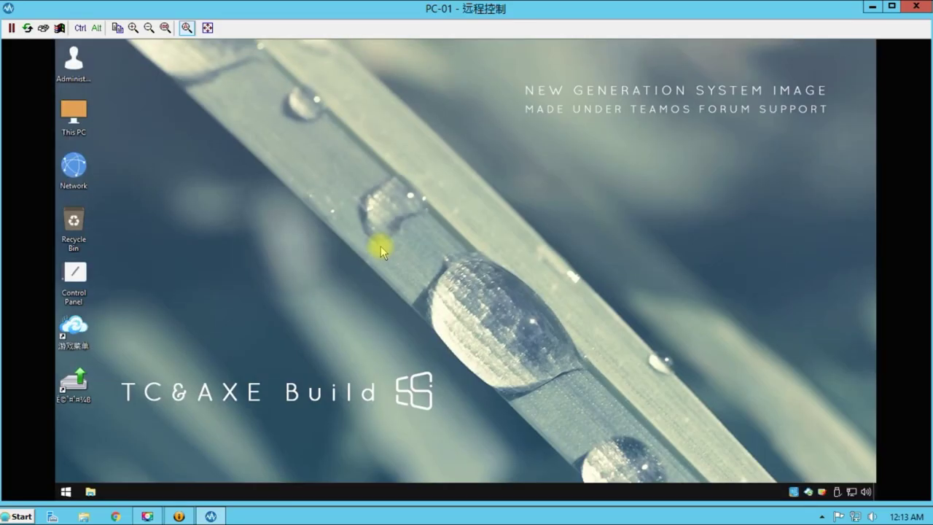
Open Device Manager on PC-01 and check the display adapter entry.
right_click(76, 111)
left_click(131, 280)
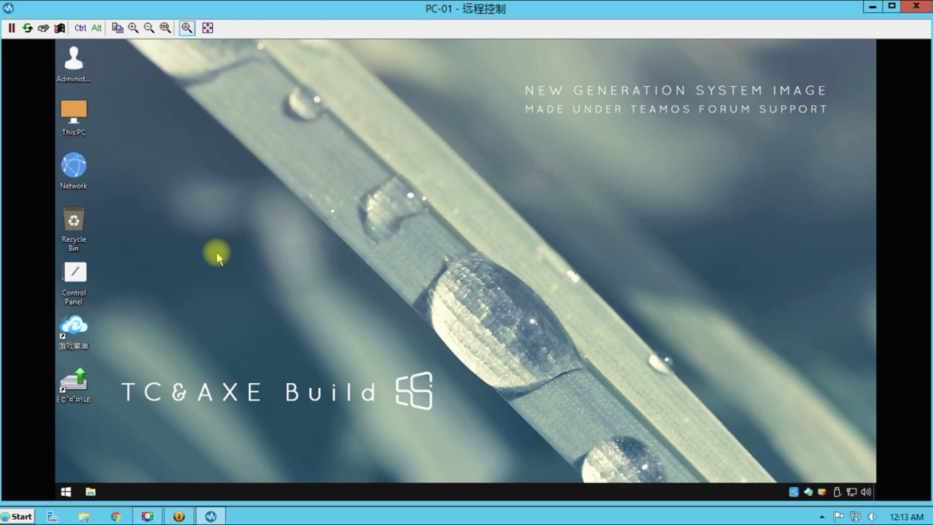
left_click(175, 162)
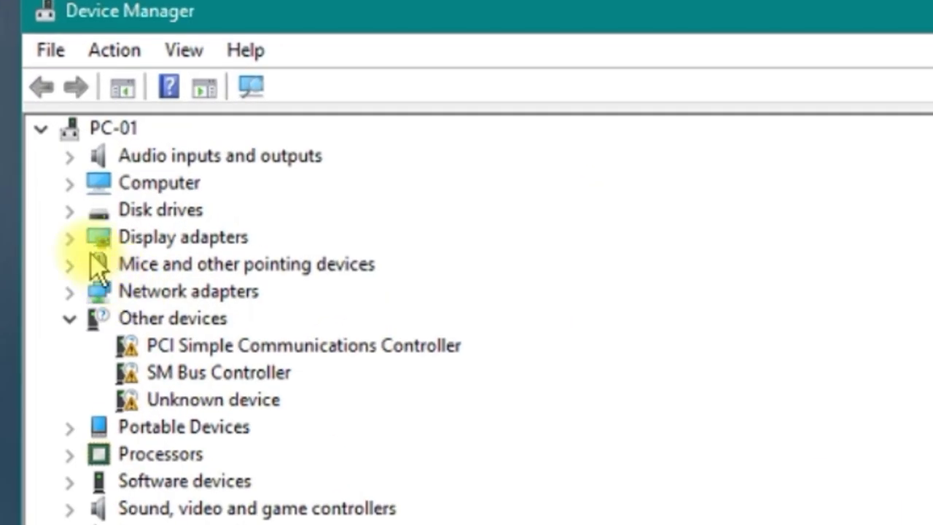
left_click(61, 163)
left_click(147, 174)
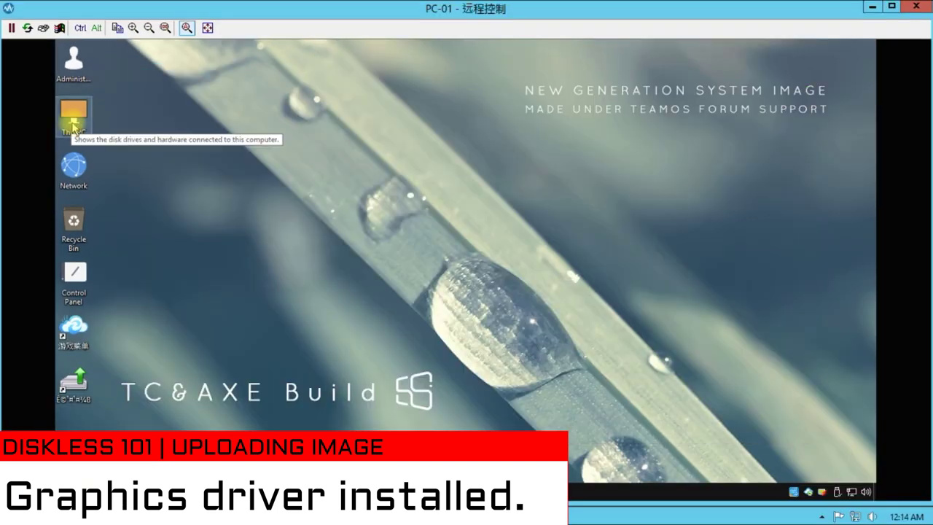
Run AsusSetup.exe from the MEI-Win7-8-81-10_V11001172_857 folder under driver and Utilities > INTEL ALL DRIVER on Acer (E:).
double_click(73, 125)
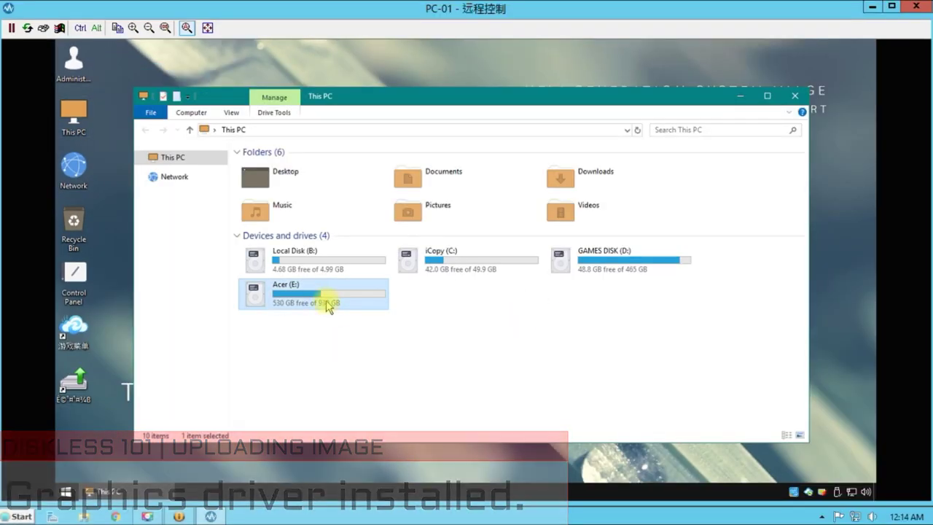
double_click(328, 303)
double_click(269, 261)
double_click(267, 178)
double_click(271, 181)
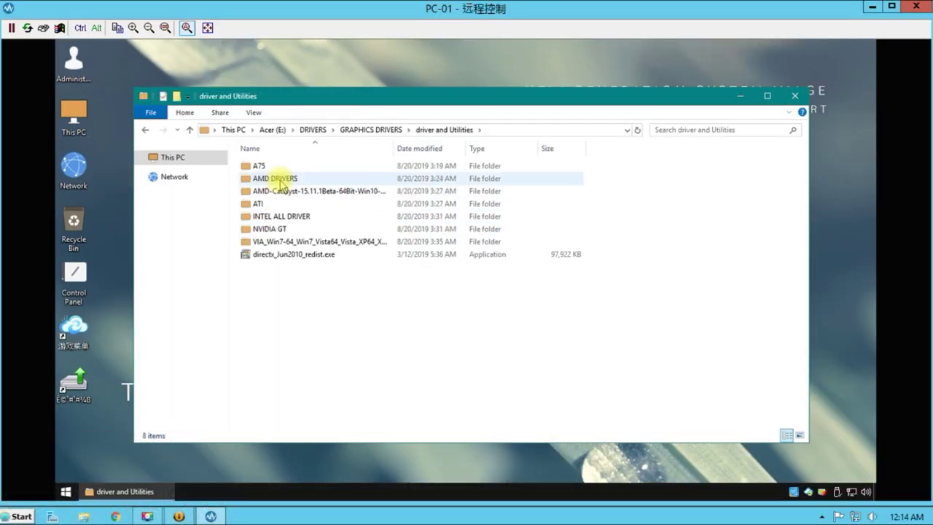
double_click(277, 227)
double_click(288, 195)
double_click(299, 166)
double_click(269, 203)
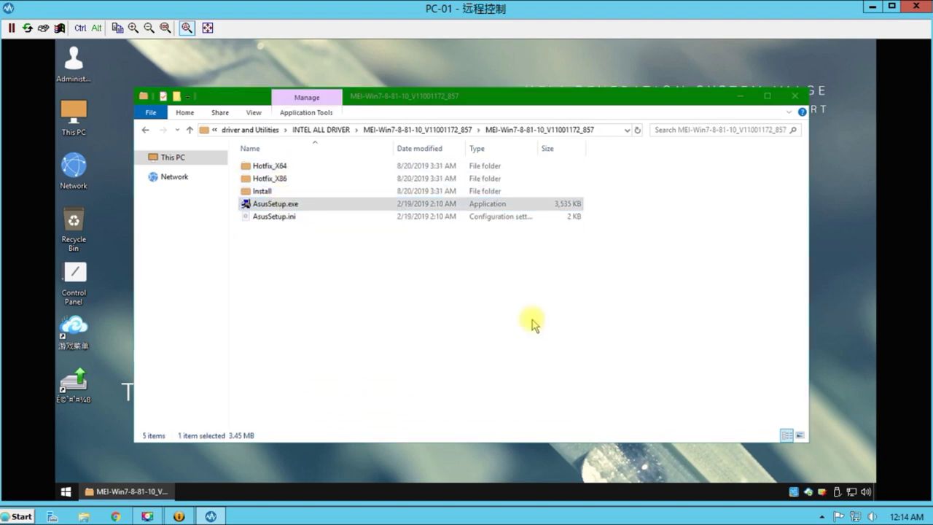
left_click(552, 369)
left_click(553, 370)
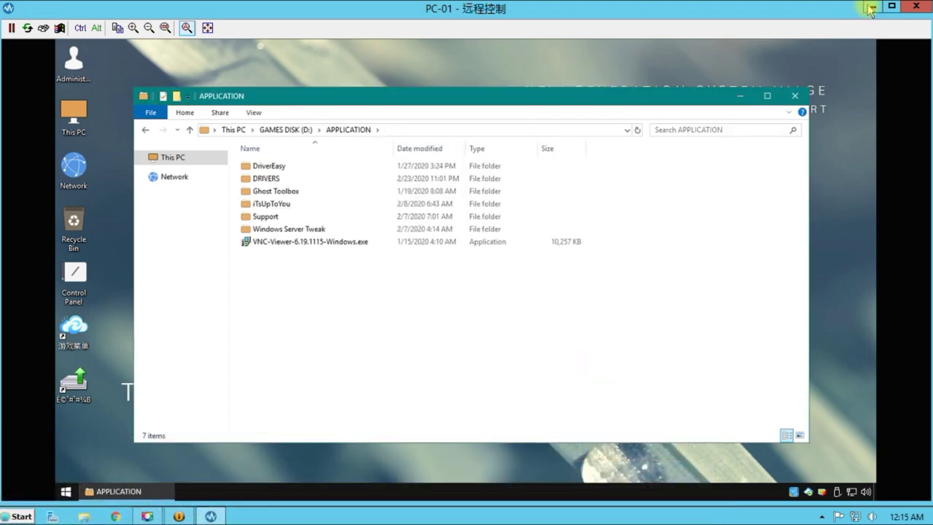
Switch to File Explorer on the server and preview the JhnC2a image in the Downloads folder.
left_click(870, 7)
left_click(84, 517)
double_click(385, 195)
left_click(105, 42)
left_click(51, 185)
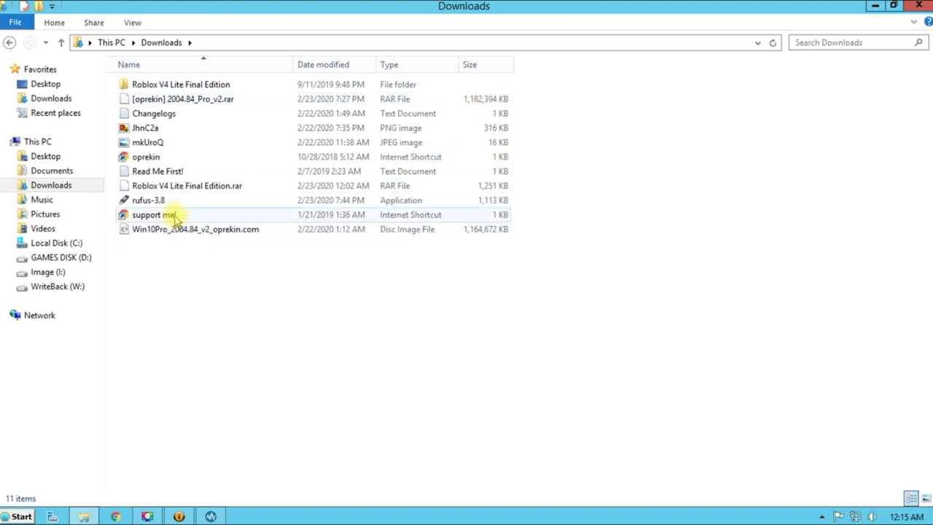
left_click(155, 129)
right_click(155, 129)
left_click(170, 137)
left_click(920, 6)
Copy the JhnC2a image from Downloads into the root of the server's GAMES DISK (D:).
right_click(220, 129)
left_click(252, 280)
left_click(61, 257)
right_click(211, 329)
left_click(266, 408)
left_click(917, 6)
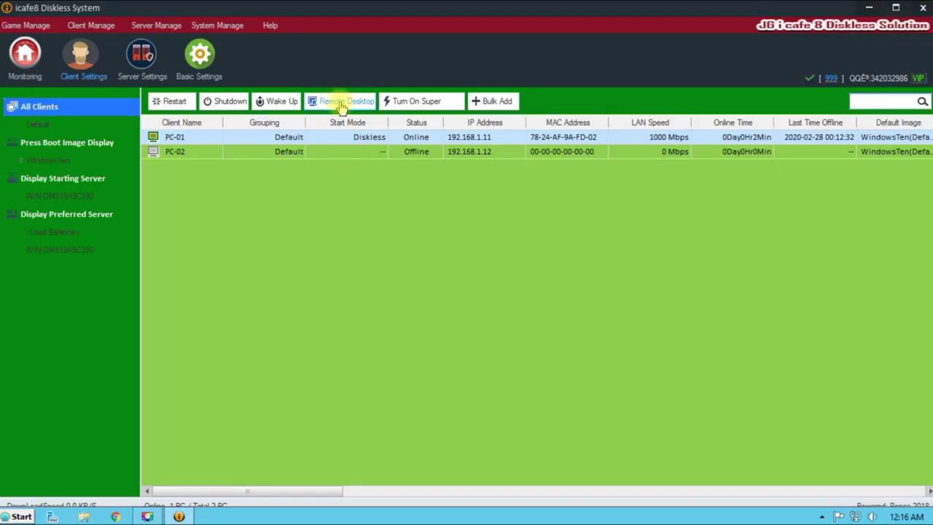
Compare the GAMES DISK (D:) contents on PC-01 and on the server, looking for the JhnC2a image.
left_click(342, 102)
left_click(169, 157)
double_click(576, 258)
left_click(84, 516)
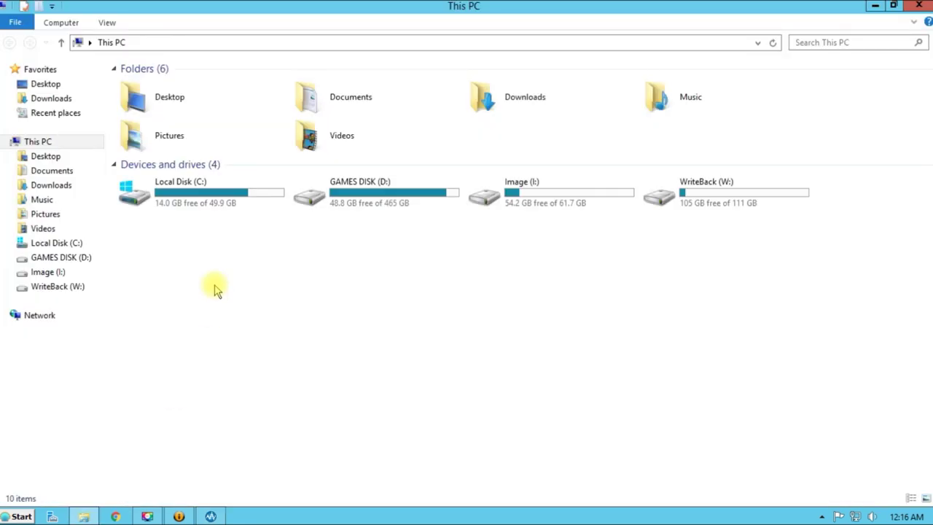
double_click(381, 202)
left_click(150, 244)
left_click(211, 516)
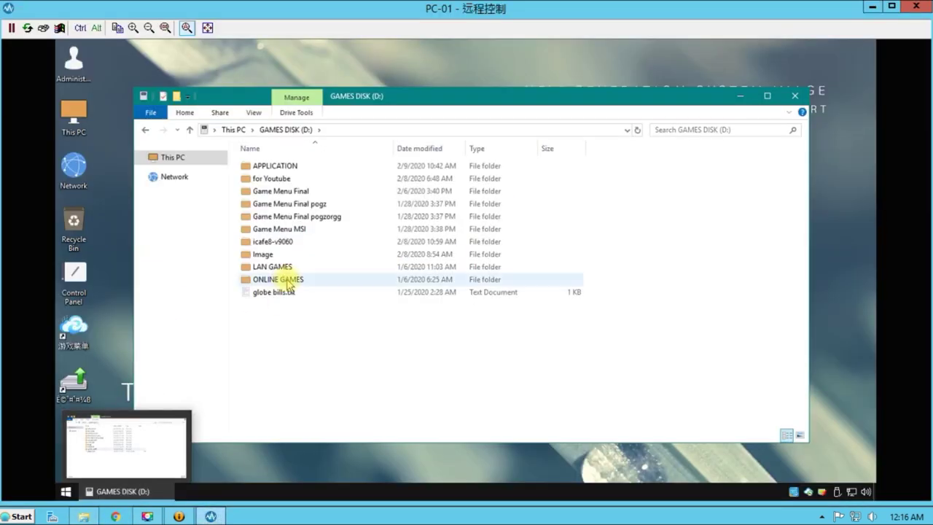
Restart PC-01 from its remote session, close that session and return to the icafe8 client list.
left_click(65, 492)
mouse_move(288, 469)
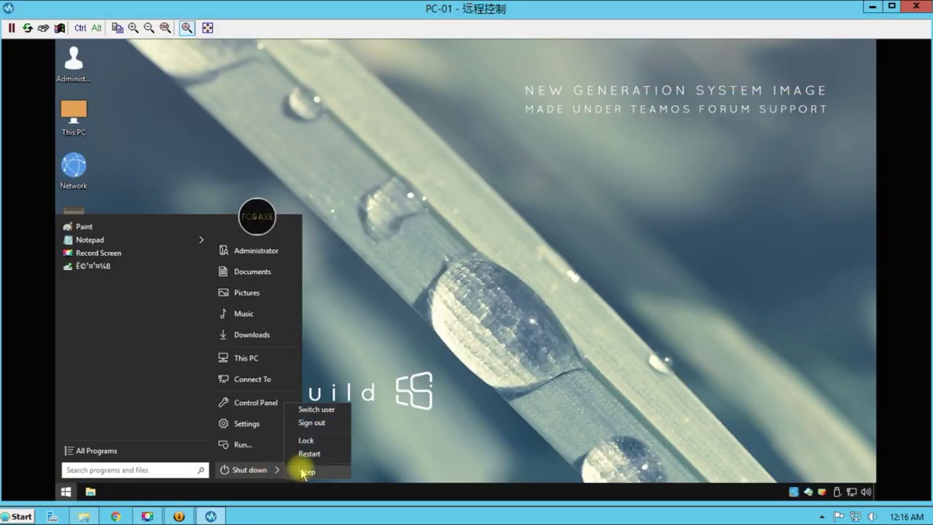
left_click(341, 452)
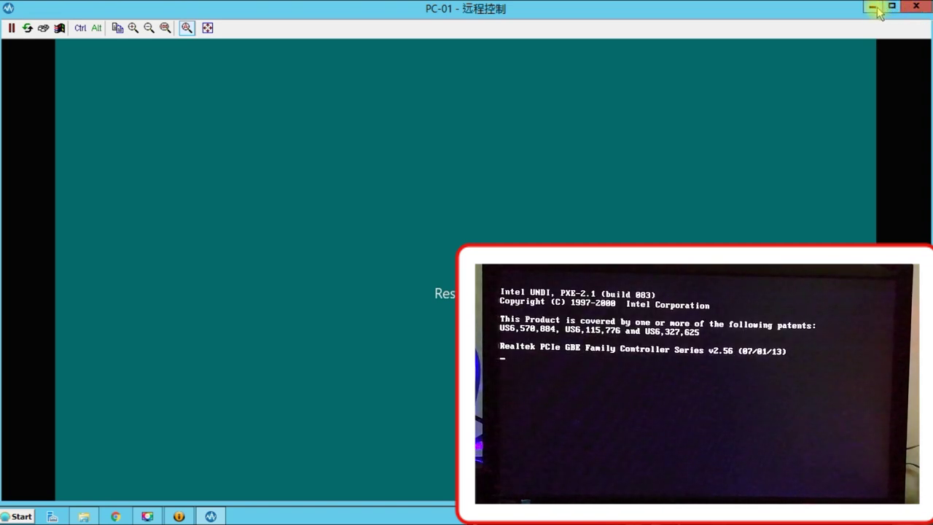
left_click(917, 9)
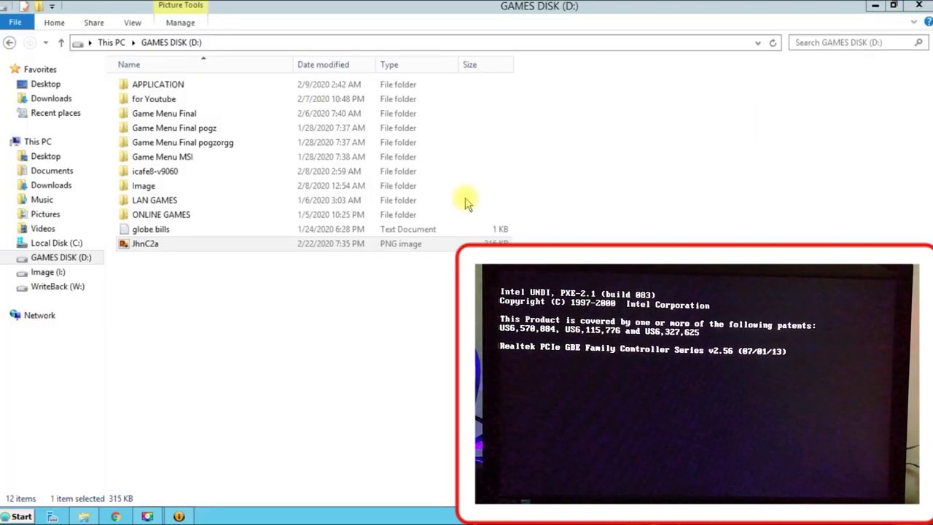
left_click(877, 7)
left_click(293, 152)
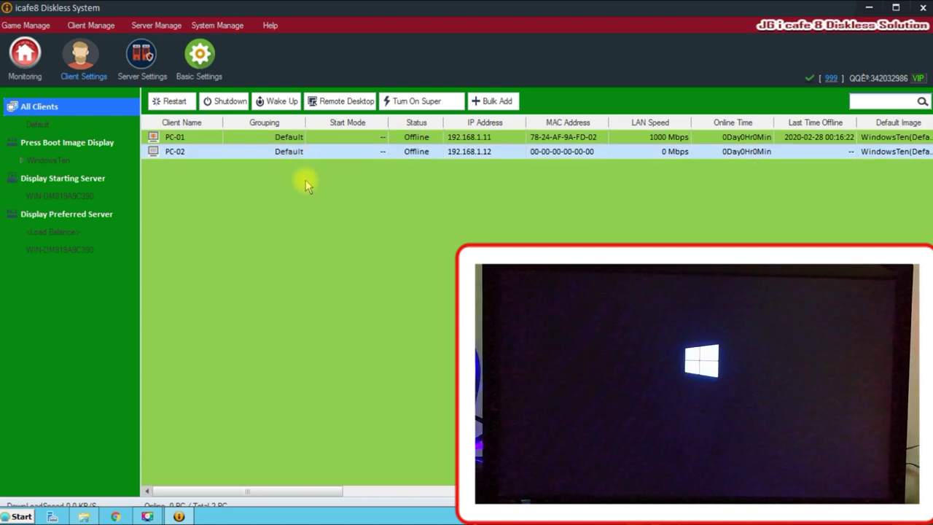
left_click(286, 247)
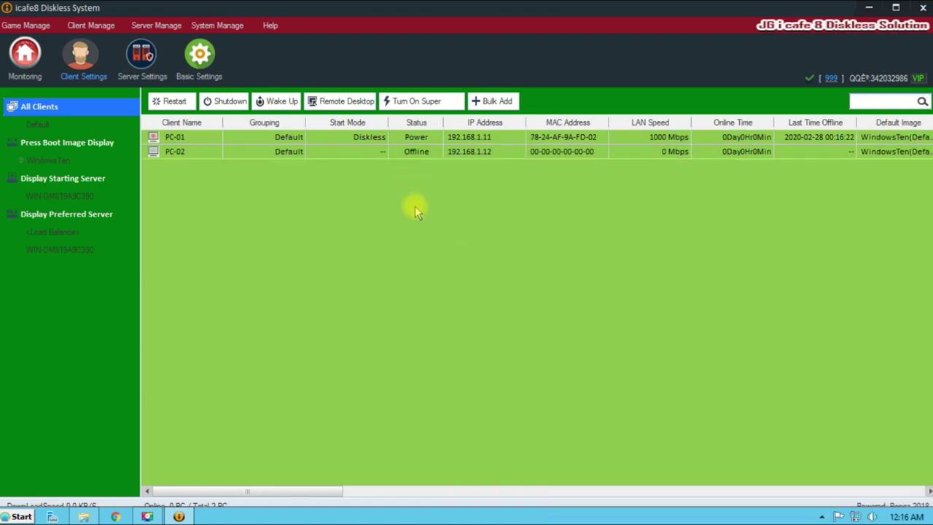
Open a Remote Desktop session to PC-01 and browse to GAMES DISK (D:) in This PC.
left_click(358, 103)
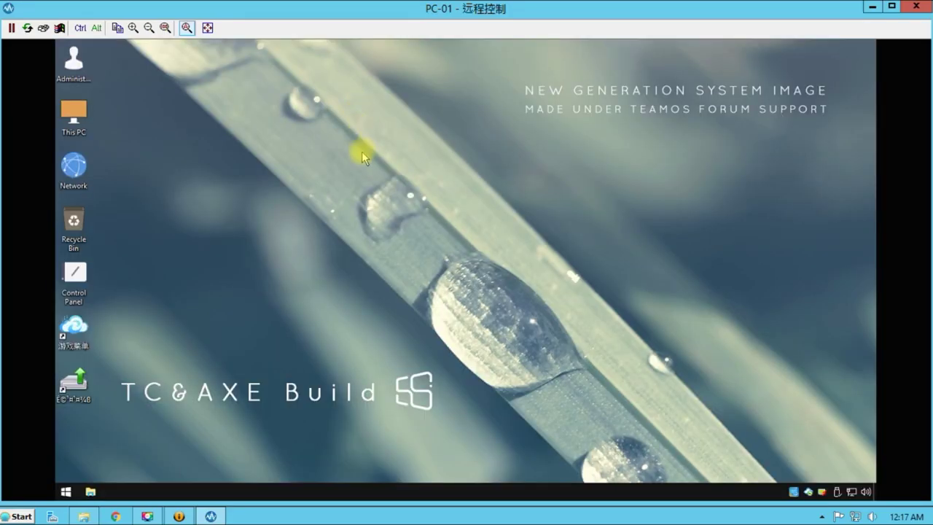
right_click(334, 118)
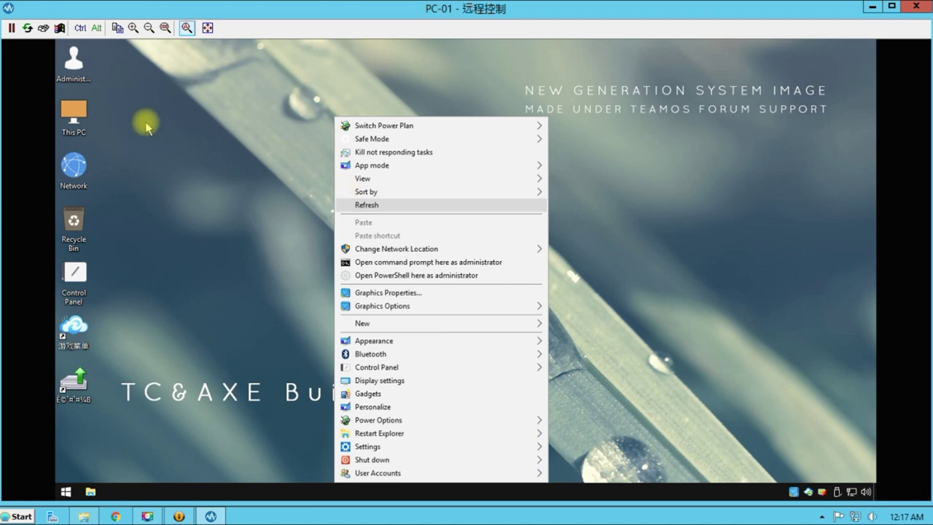
double_click(73, 112)
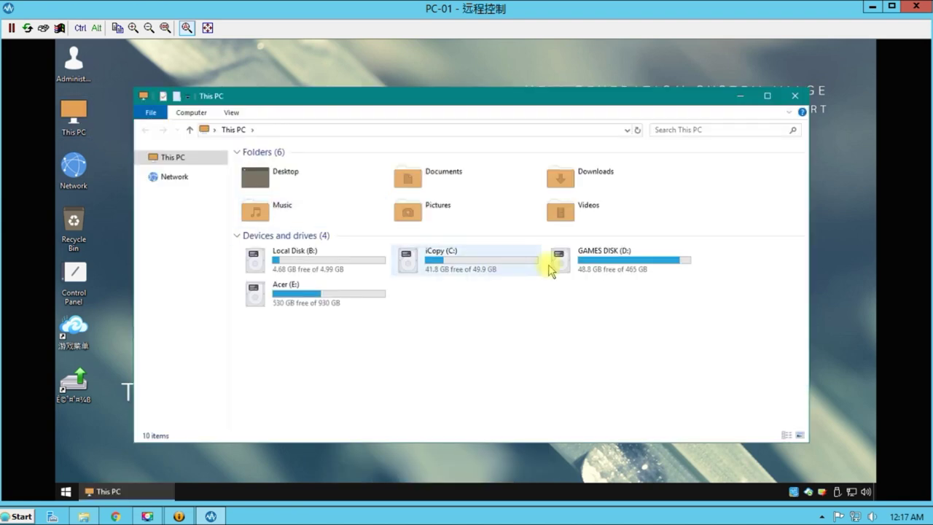
double_click(604, 265)
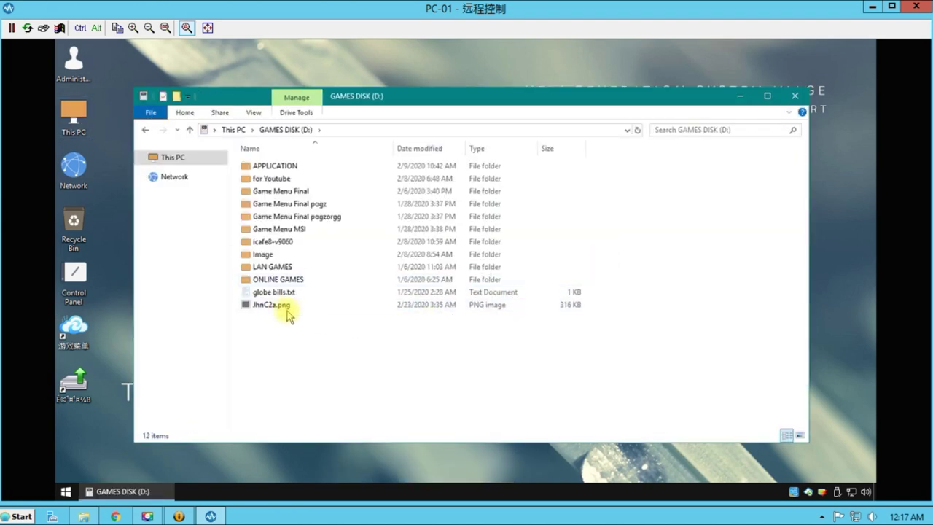
Set JhnC2a.png as PC-01's desktop background, close the folder window and refresh the desktop.
left_click(303, 309)
right_click(280, 309)
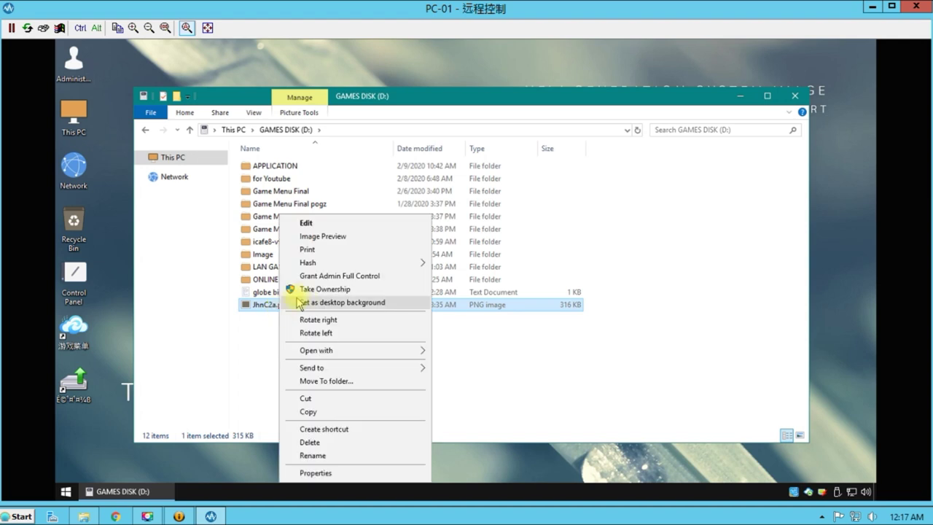
left_click(319, 302)
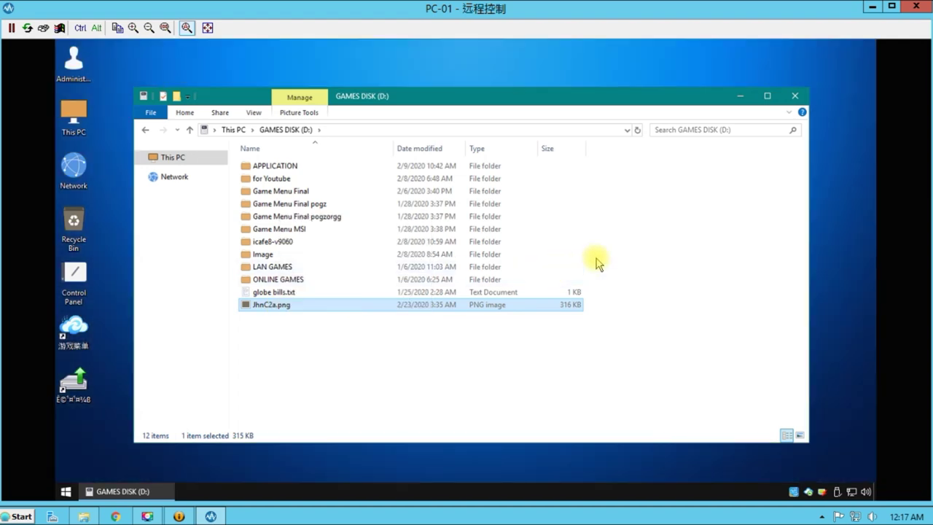
left_click(795, 95)
right_click(407, 181)
left_click(429, 206)
Open Control Panel on PC-01 and view its items as large icons.
left_click(66, 492)
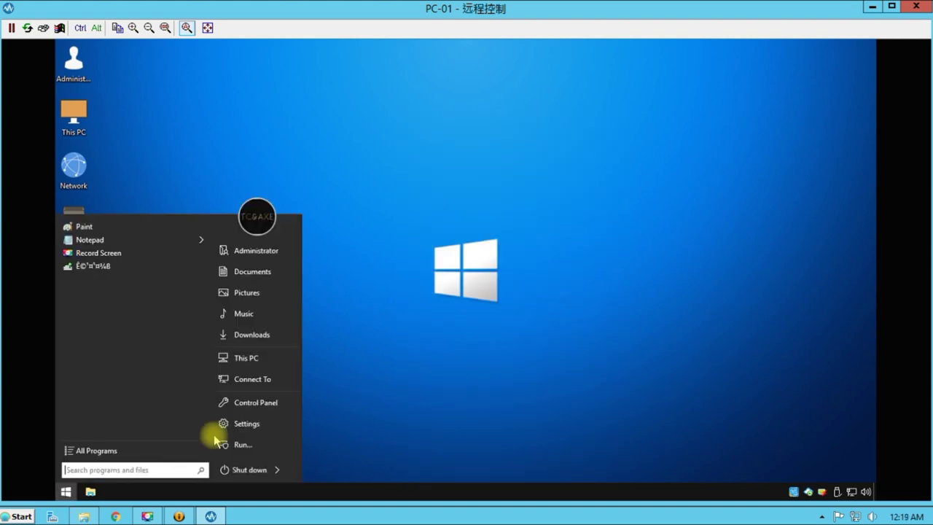
left_click(245, 400)
left_click(653, 145)
left_click(656, 178)
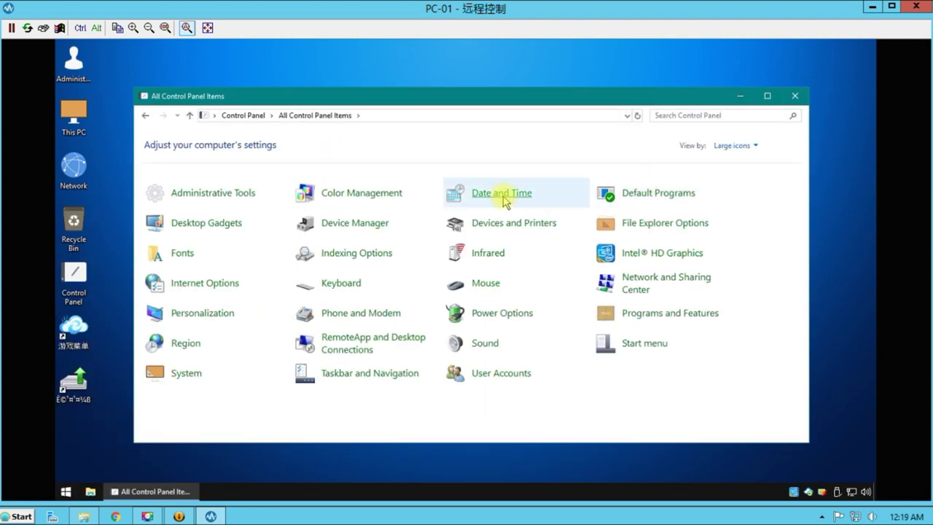
Set PC-01's time zone to (UTC+08:00) Taipei in the Date and Time settings.
left_click(501, 199)
left_click(327, 292)
left_click(270, 197)
scroll(244, 352, "down", 10)
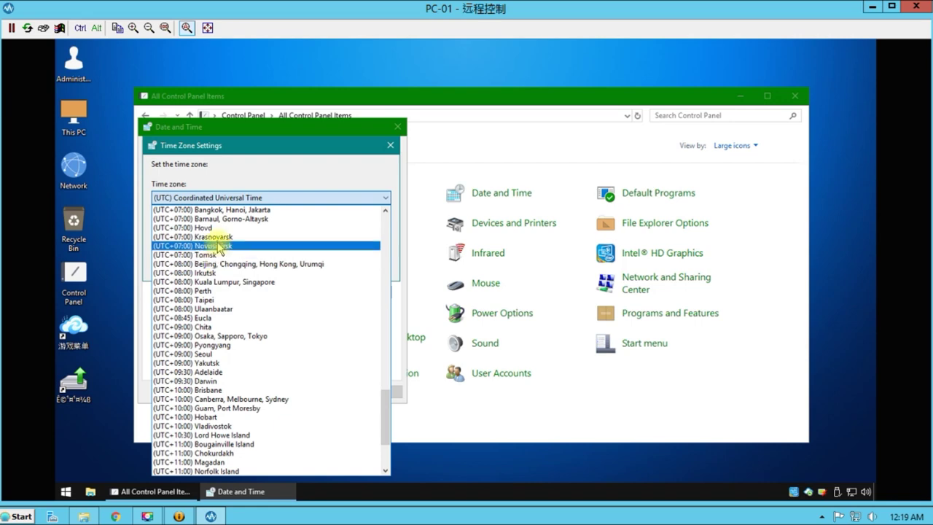
left_click(211, 299)
left_click(309, 264)
Adjust the Internet time synchronization settings and confirm the Date and Time dialog.
left_click(270, 146)
left_click(312, 290)
left_click(342, 199)
left_click(321, 274)
left_click(282, 393)
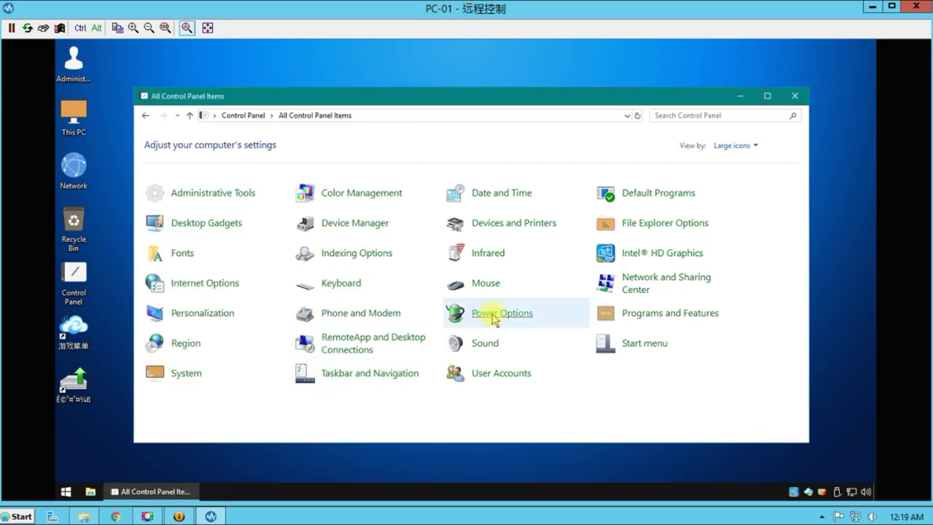
Set the High performance power plan to never turn off the display and save the plan.
left_click(456, 316)
left_click(570, 232)
left_click(450, 188)
left_click(446, 346)
left_click(562, 292)
Set the plan's advanced hard disk turn-off time to 0 minutes, check the remaining power settings, and return to All Control Panel Items.
left_click(397, 248)
type("0")
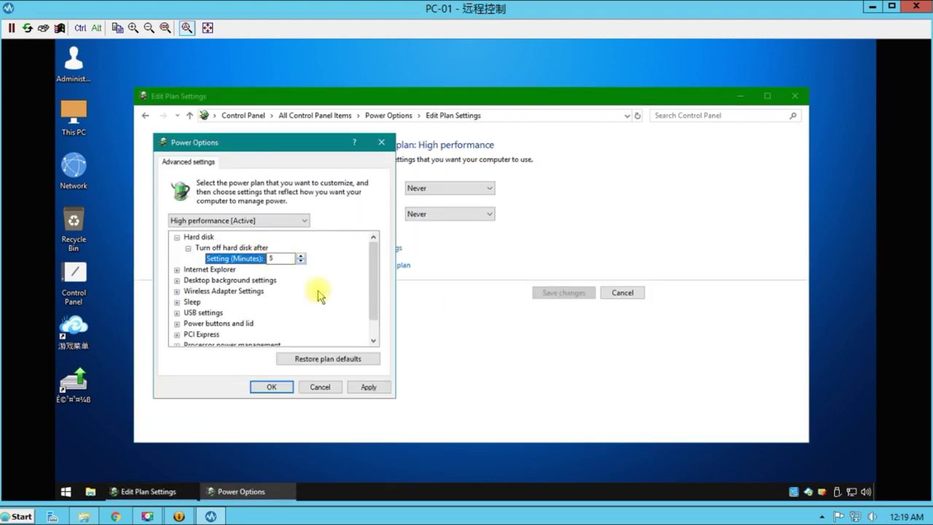
left_click(374, 333)
left_click(177, 333)
left_click(188, 334)
left_click(176, 258)
left_click(188, 269)
left_click(272, 386)
left_click(145, 115)
left_click(145, 115)
left_click(145, 116)
left_click(145, 115)
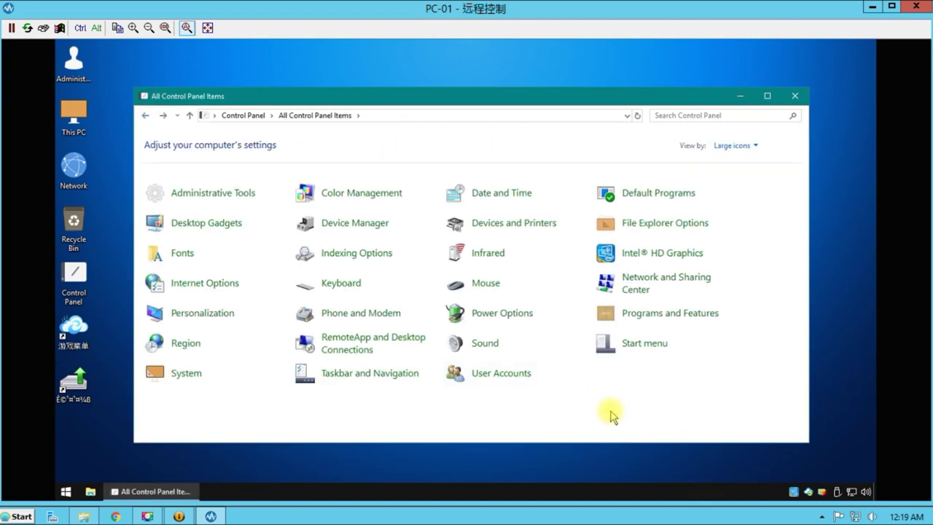
Set the currency symbol to PhP in the Region format customization, then apply and confirm the Region settings.
left_click(197, 349)
left_click(279, 347)
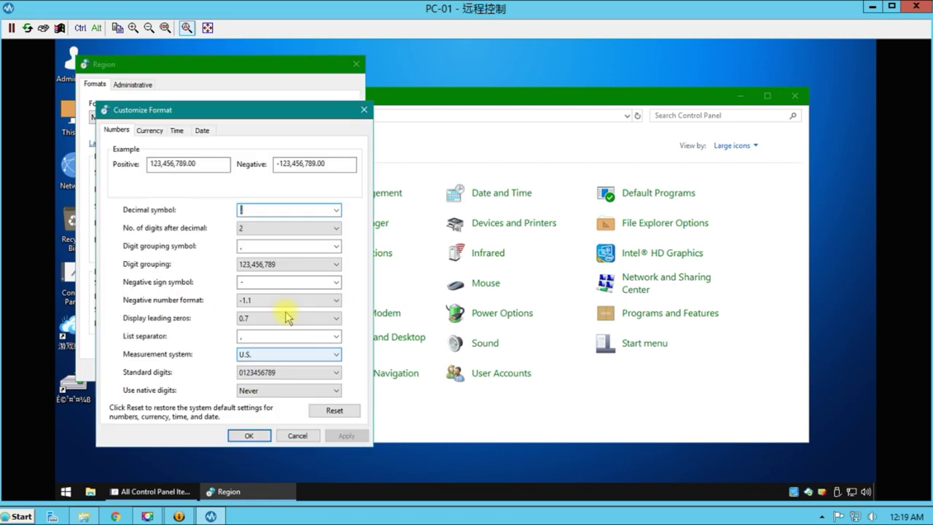
left_click(149, 130)
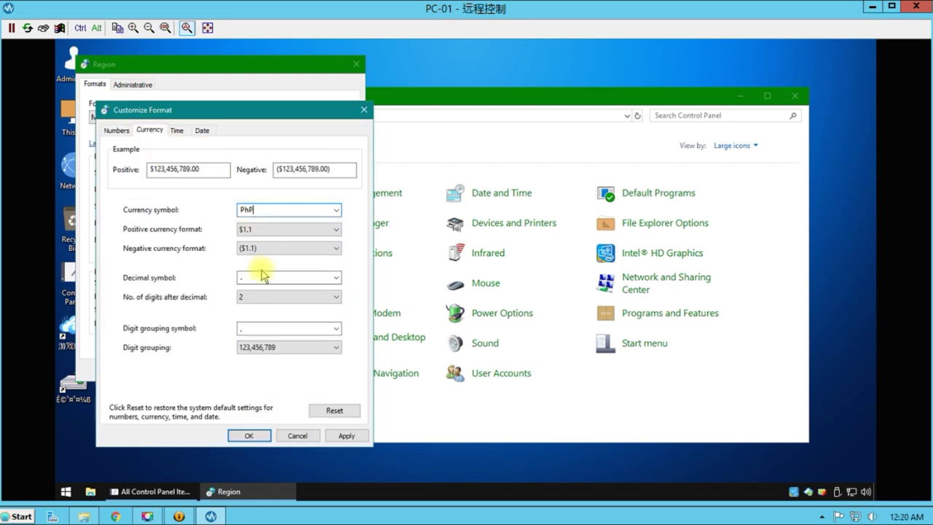
left_click(343, 436)
left_click(249, 436)
left_click(242, 370)
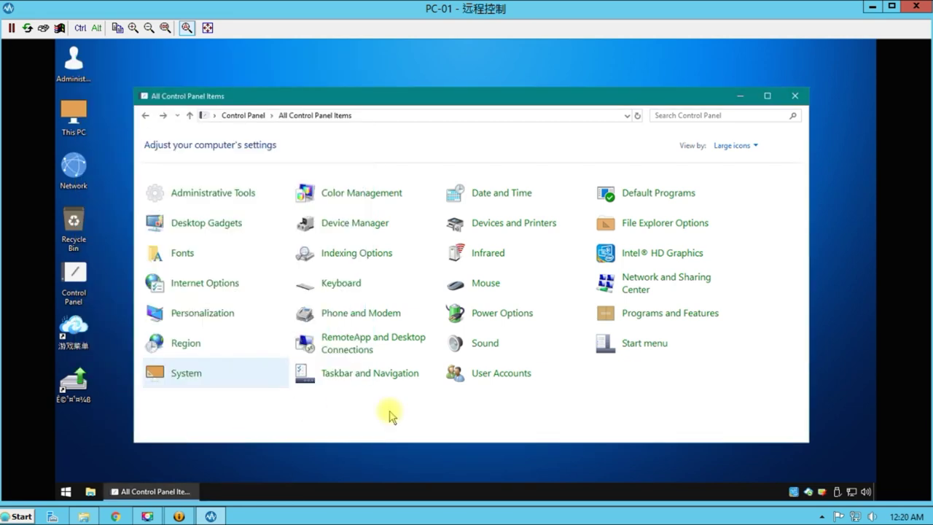
Open Services from Administrative Tools and review the services list, including Windows Update, Print Spooler, IP Helper and Background Intelligent Transfer.
double_click(225, 194)
double_click(281, 294)
left_click(306, 338)
left_click(318, 202)
scroll(339, 383, "down", 15)
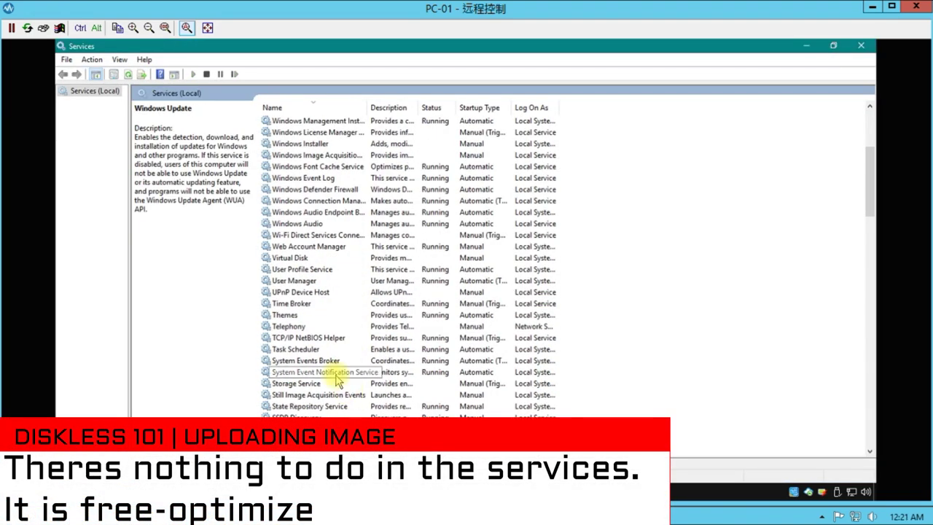
scroll(337, 374, "down", 4)
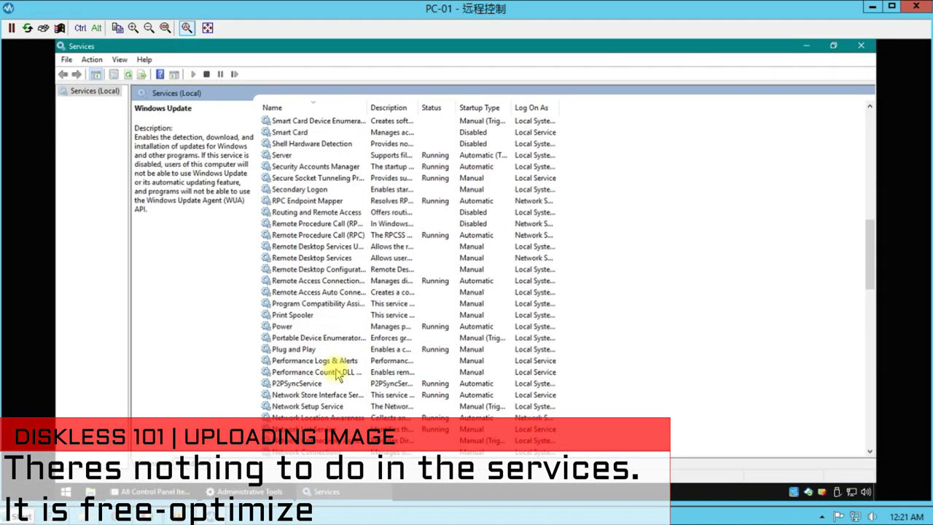
left_click(400, 318)
scroll(350, 408, "down", 6)
scroll(350, 408, "down", 3)
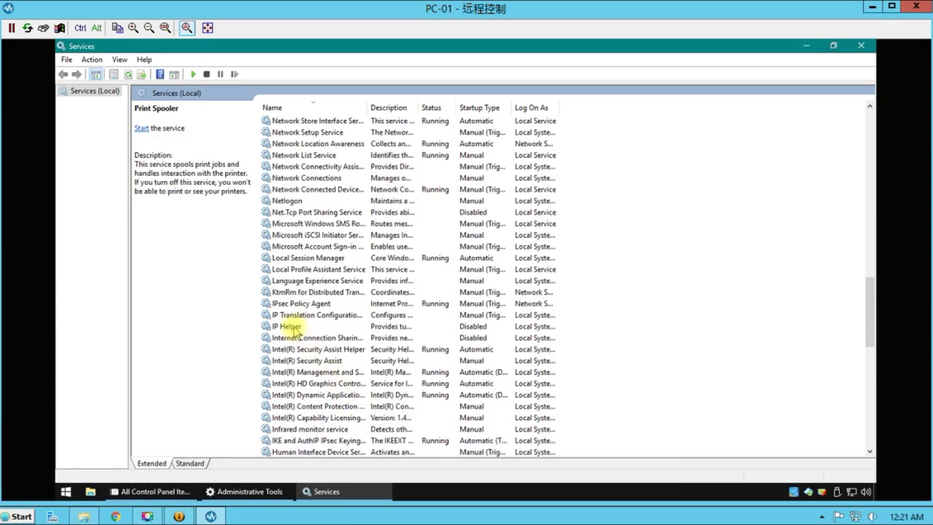
left_click(292, 328)
scroll(355, 385, "down", 12)
scroll(357, 389, "up", 5)
scroll(357, 388, "down", 5)
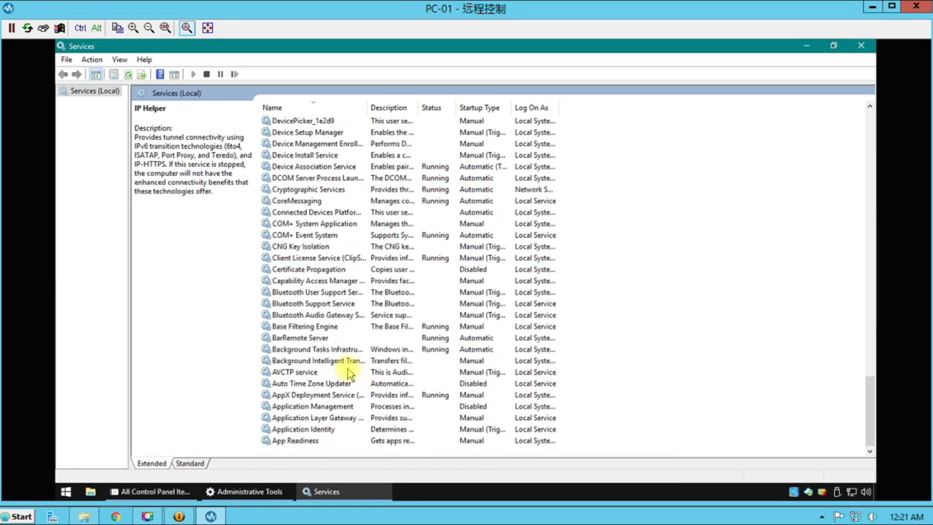
left_click(325, 358)
scroll(364, 431, "up", 8)
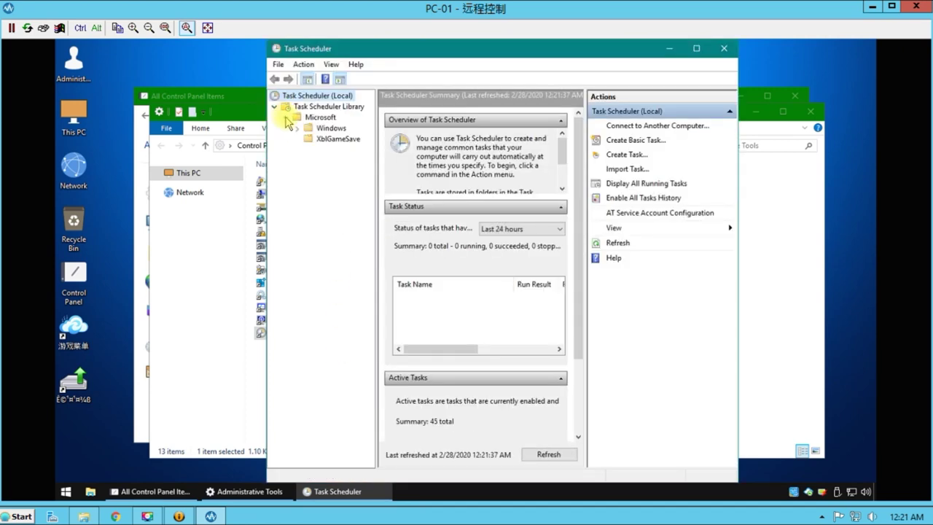
Examine the scheduled tasks in the Chkdsk and DiskCleanup folders under Microsoft > Windows in the Task Scheduler Library.
left_click(298, 130)
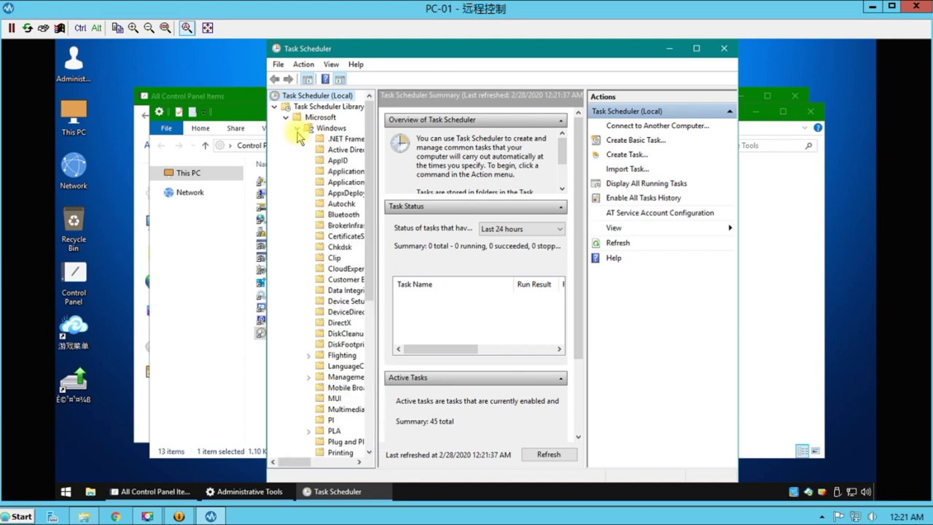
left_click(340, 247)
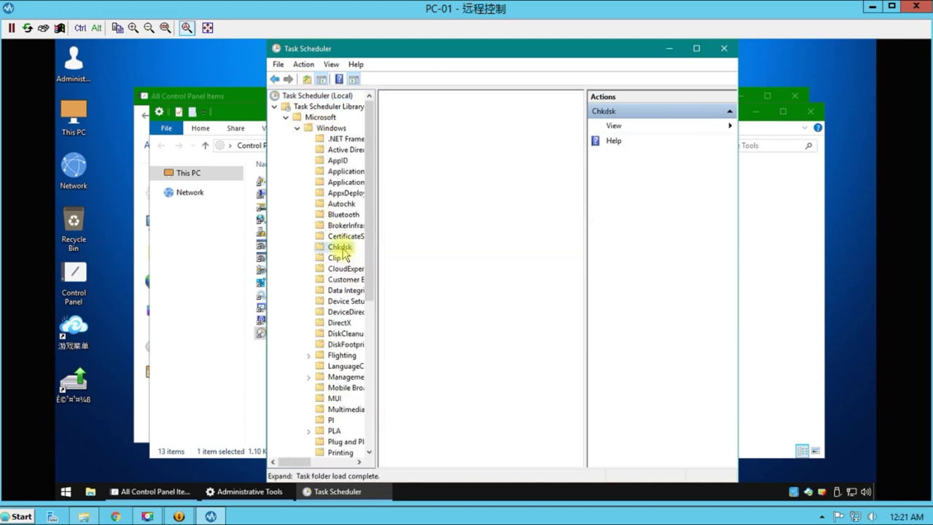
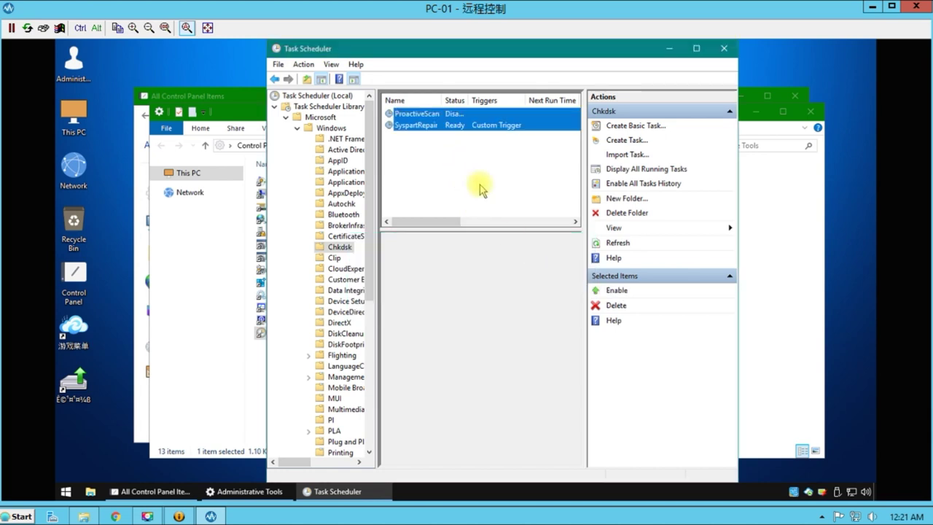
left_click(349, 334)
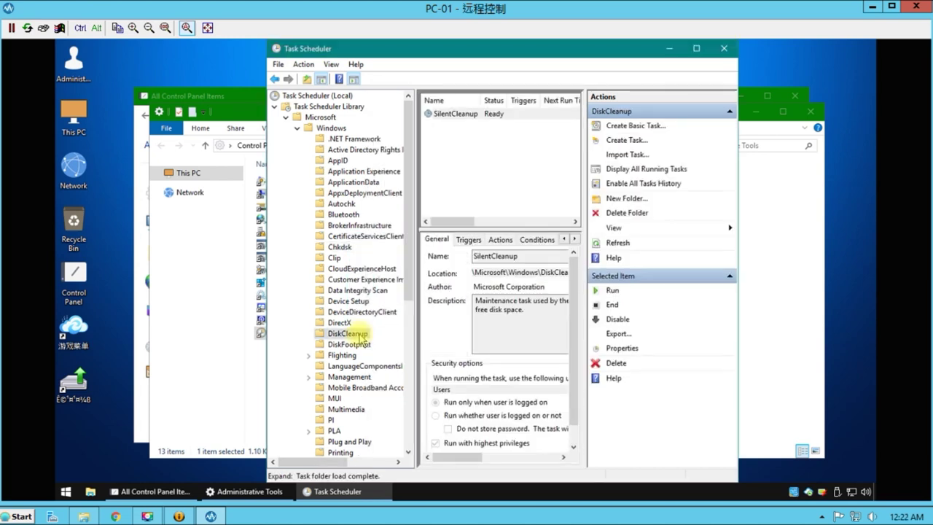
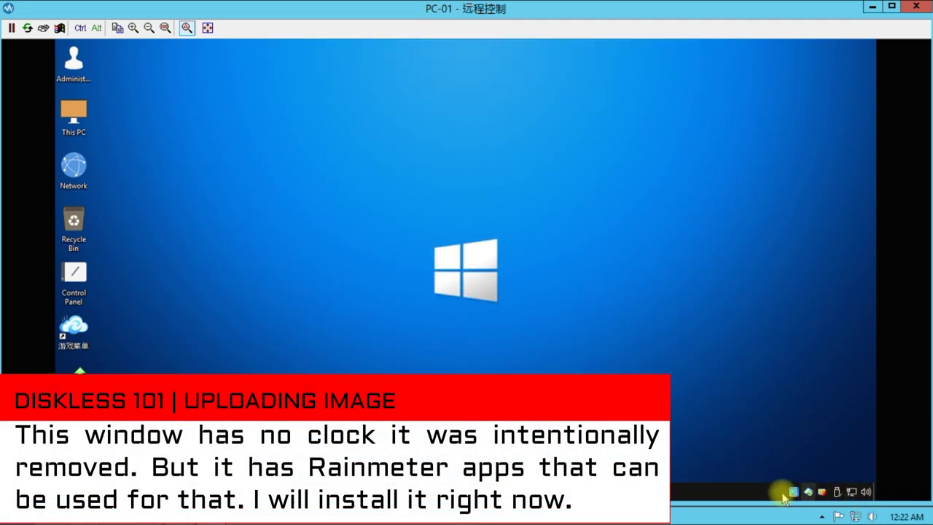
Launch Rainmeter-4.2.exe from the iTsUpToYou\Rainmeter folder on the Acer (E:) drive.
double_click(53, 118)
left_click(341, 298)
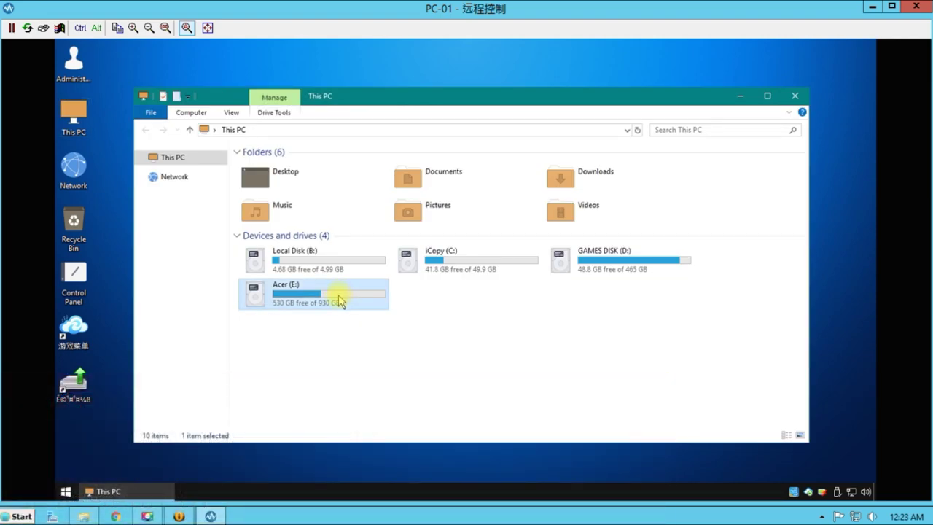
double_click(340, 300)
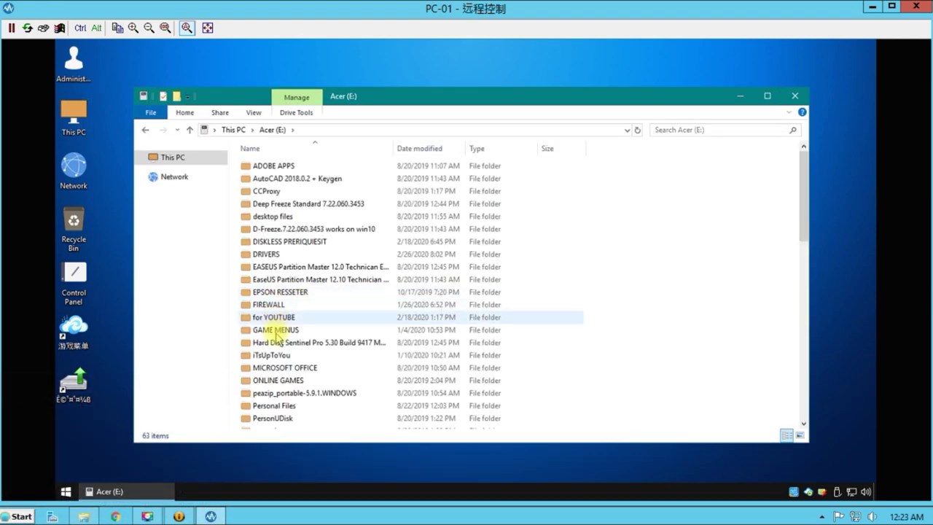
double_click(271, 356)
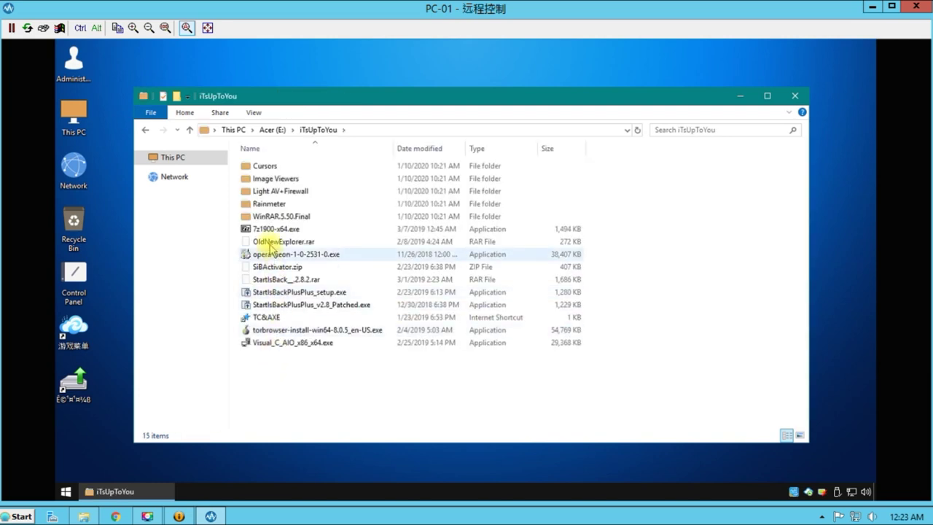
left_click(269, 205)
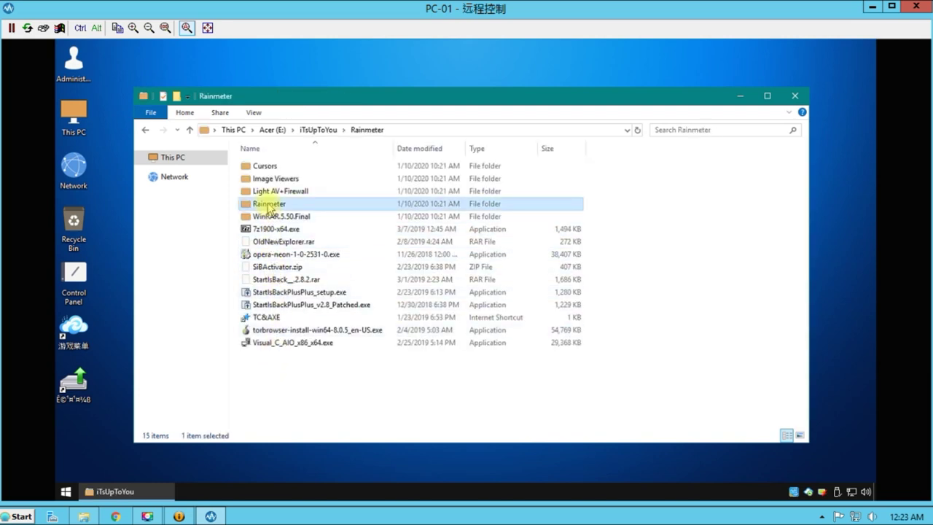
double_click(270, 204)
double_click(272, 182)
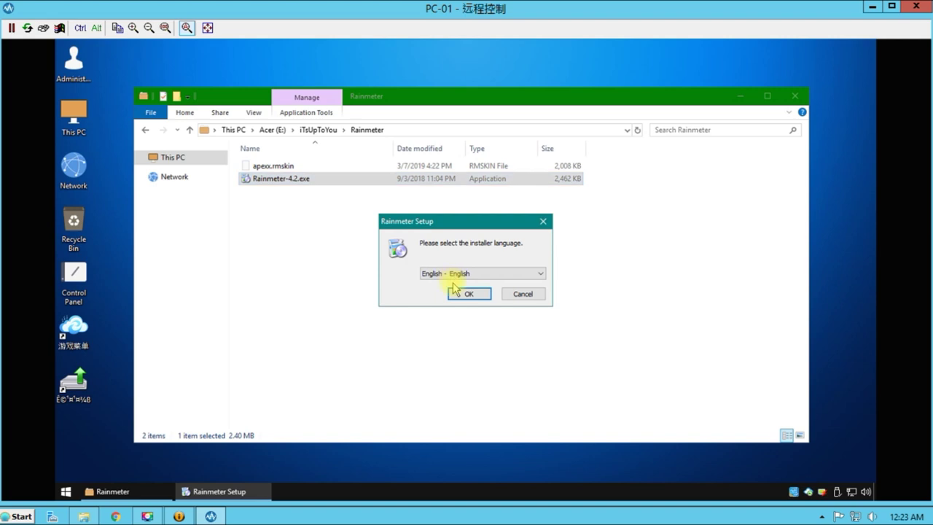
Install Rainmeter in English as a standard 64-bit installation that launches on startup, and run it when setup finishes.
left_click(467, 294)
mouse_move(233, 496)
left_click(243, 475)
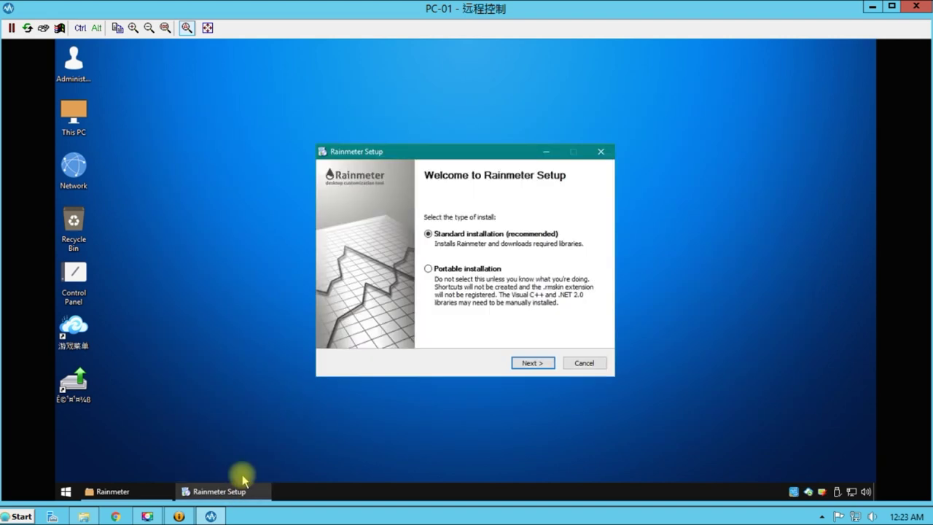
left_click(527, 365)
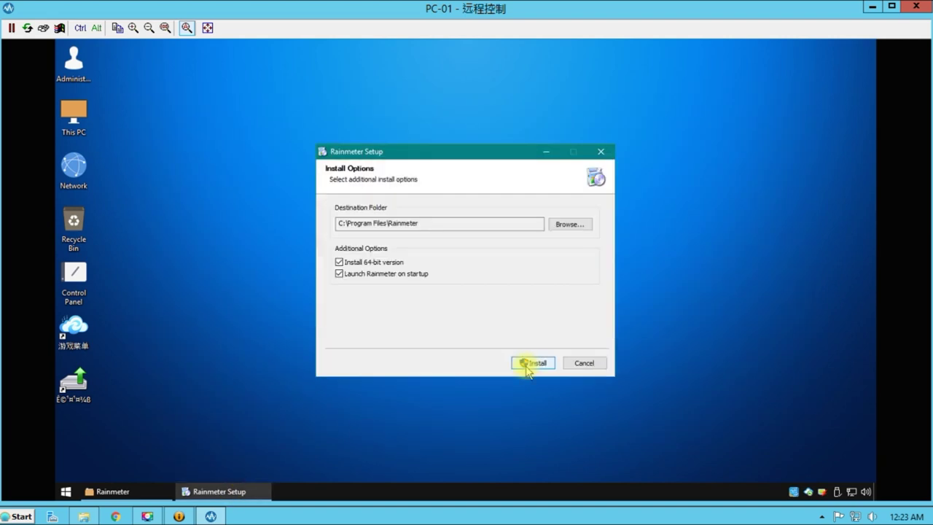
left_click(528, 365)
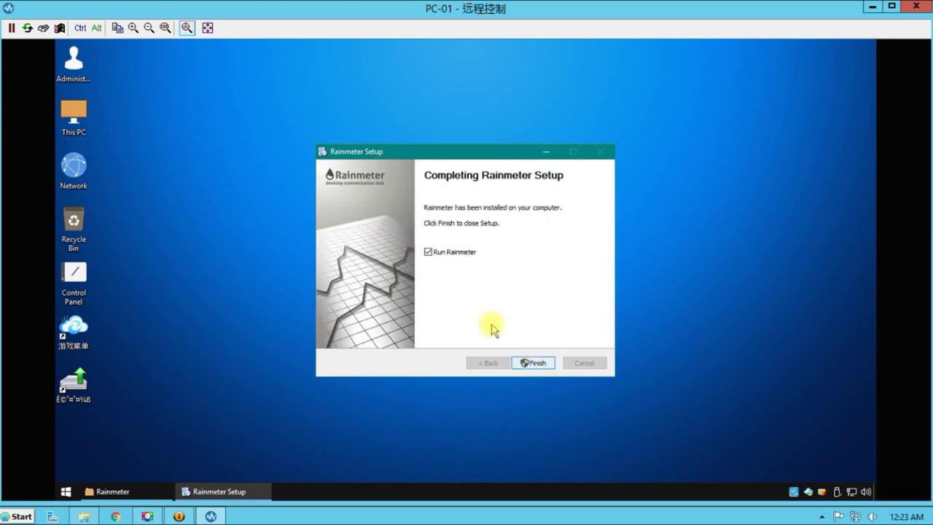
left_click(540, 363)
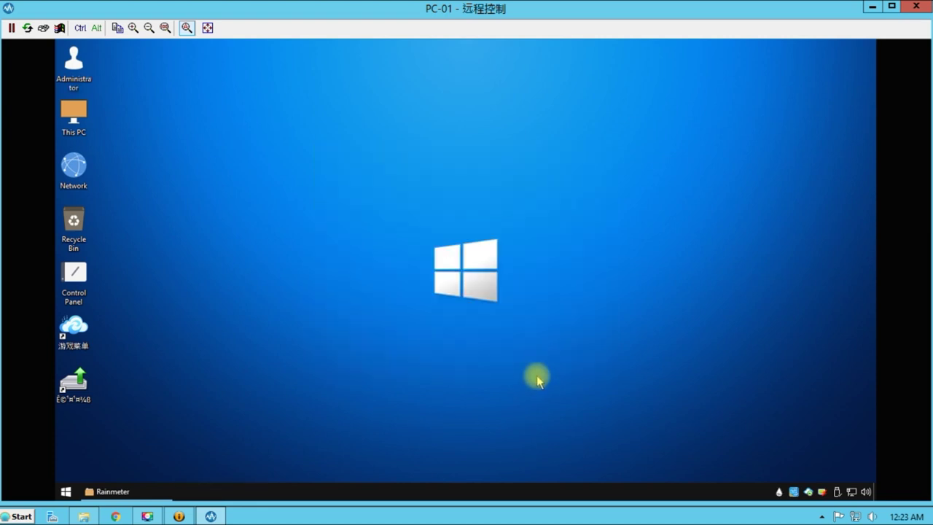
Unload Rainmeter's Welcome, Disks and System skins and move the clock skin to the upper middle of the desktop.
right_click(518, 202)
left_click(537, 340)
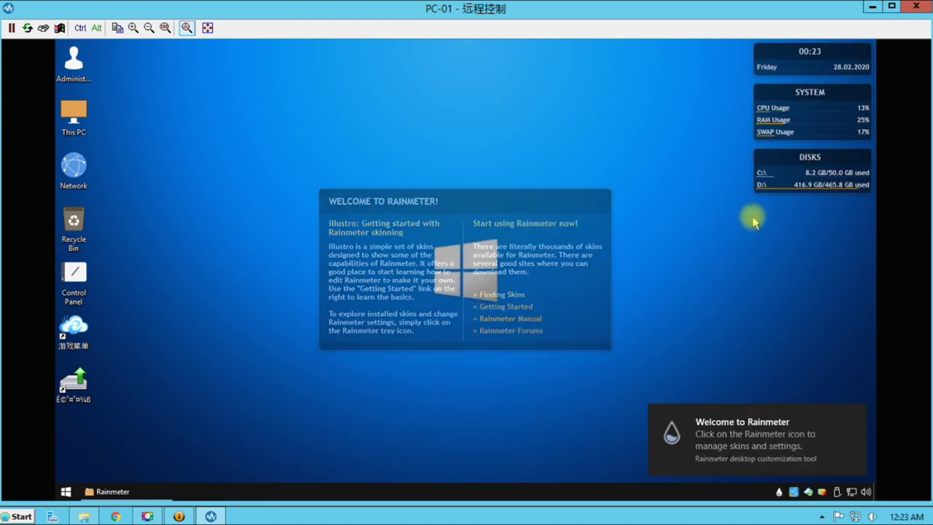
right_click(781, 157)
left_click(794, 291)
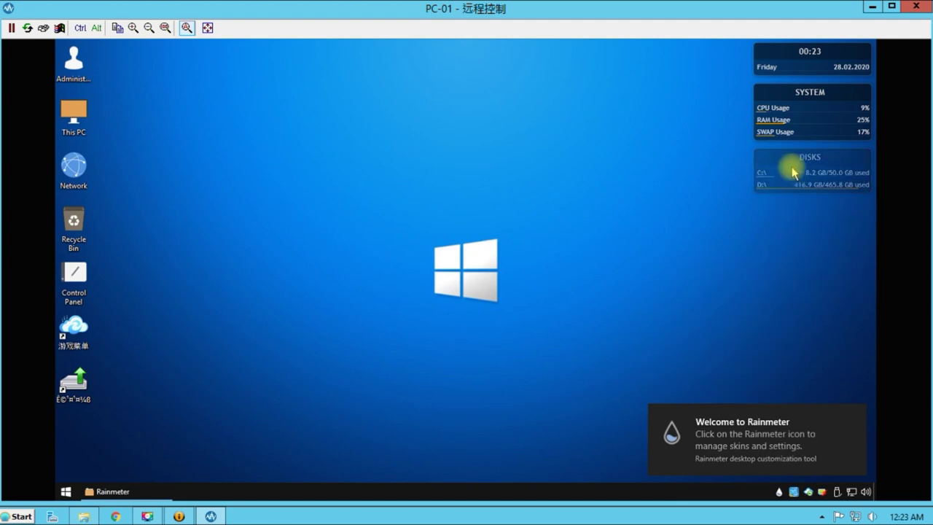
right_click(781, 99)
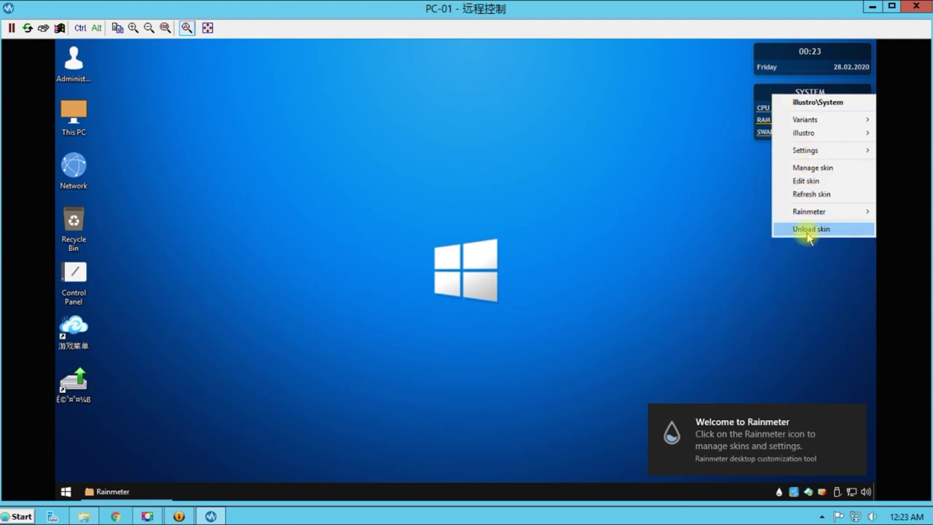
left_click(807, 231)
left_click_drag(786, 55, 426, 57)
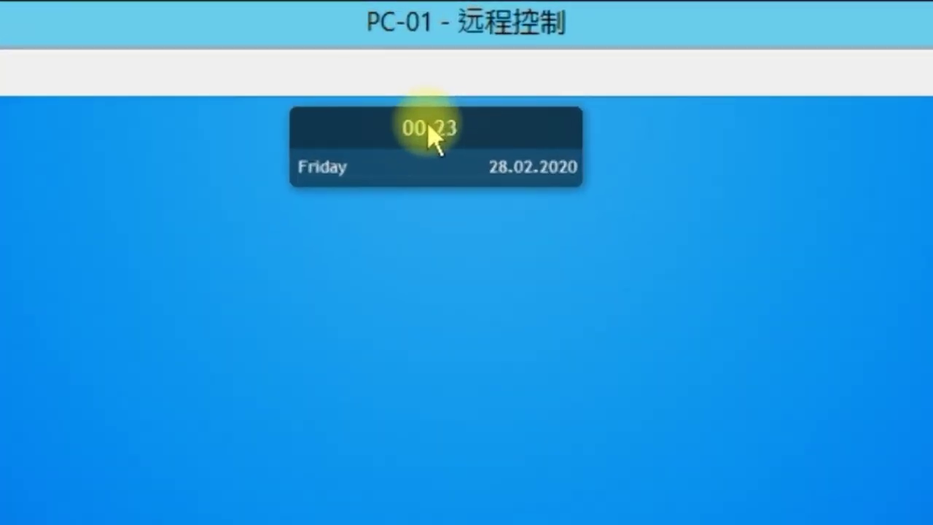
Open the clock skin's Clock.ini for editing and copy the 12-hour format code %I:%M %p from its measureTime comment.
right_click(430, 135)
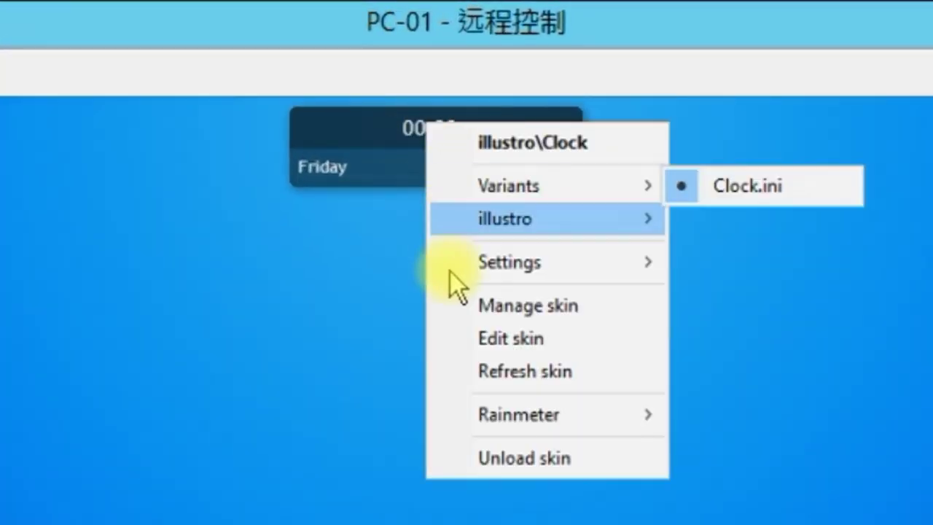
left_click(463, 337)
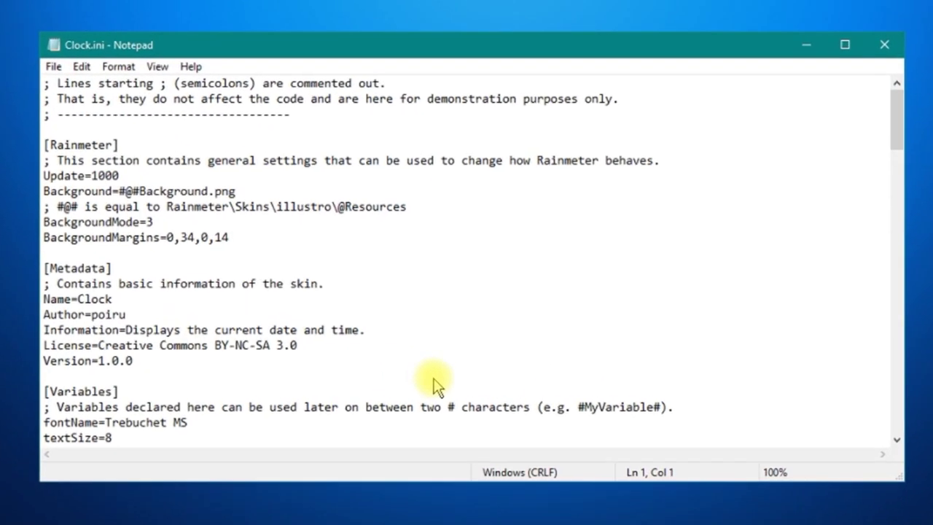
scroll(421, 363, "down", 6)
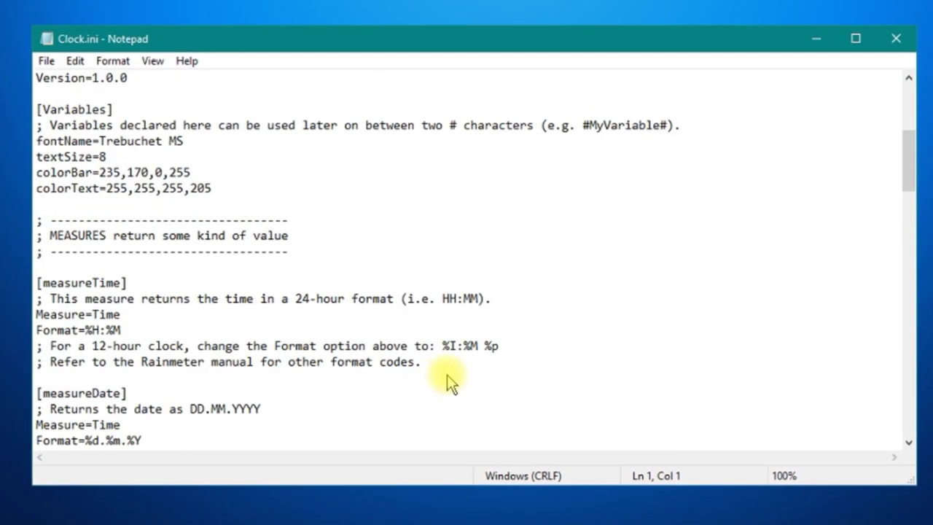
left_click_drag(443, 346, 499, 347)
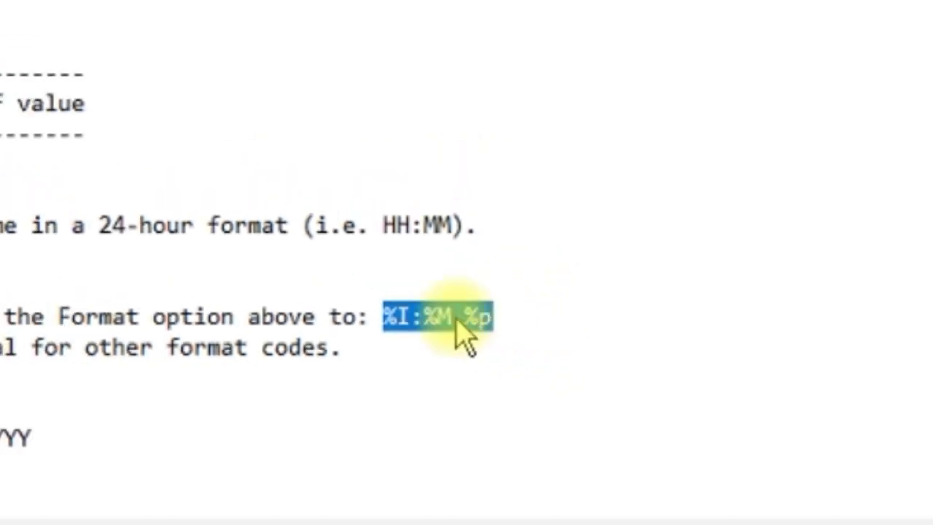
right_click(456, 321)
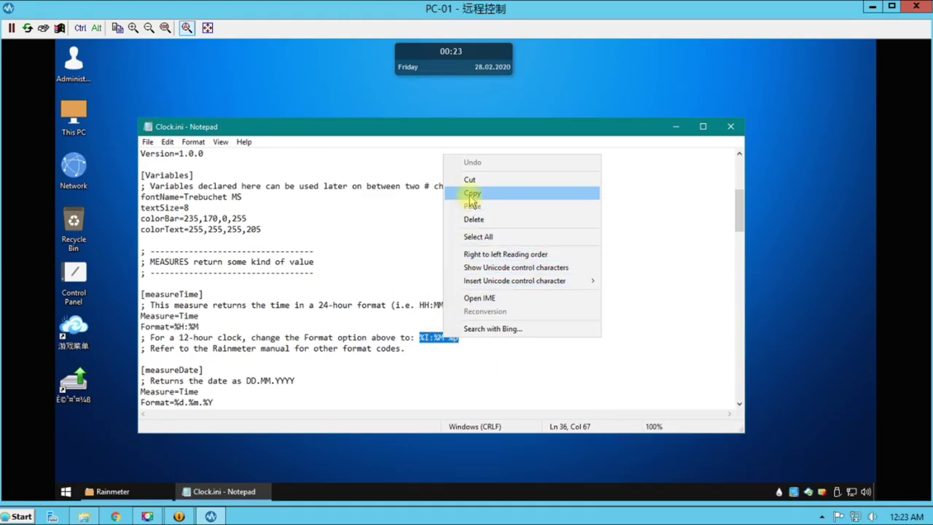
left_click(470, 194)
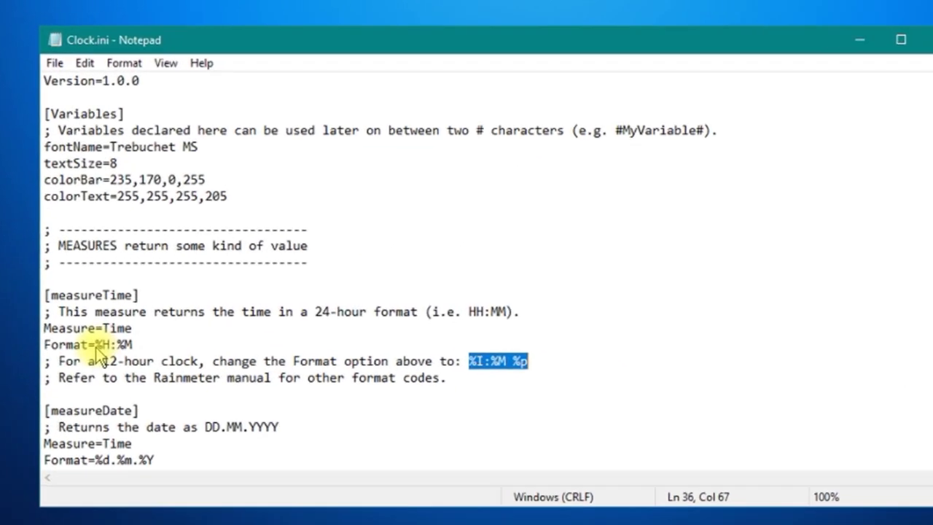
Replace the Format value in the measureTime section of Clock.ini with %I:%M %p.
left_click(191, 328)
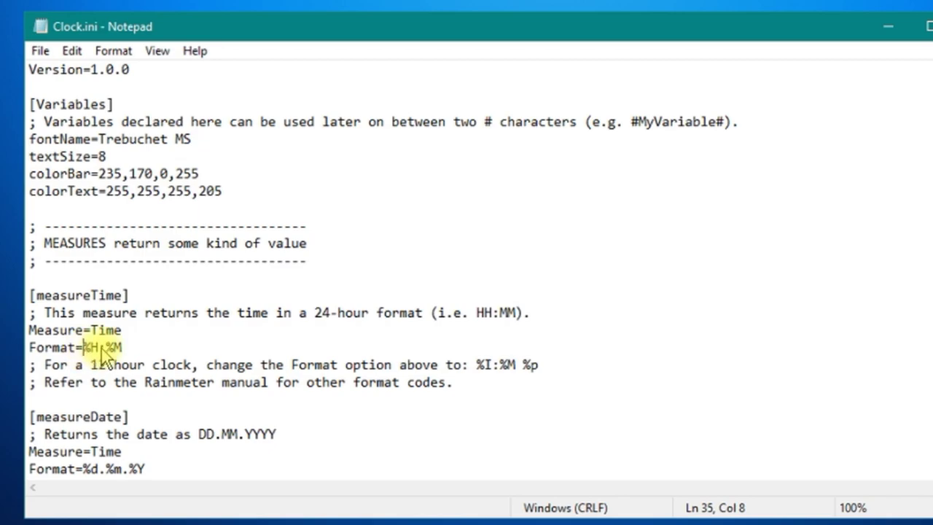
key("ctrl+v")
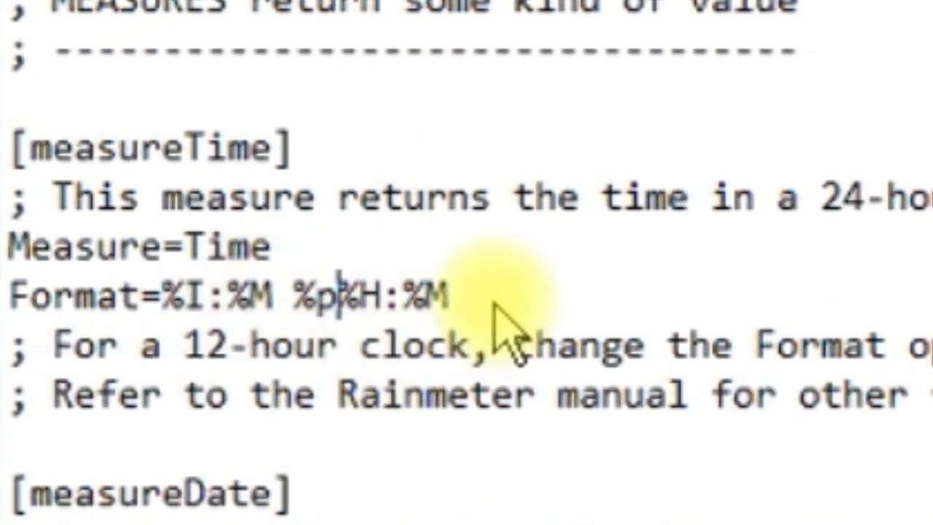
key("shift+End")
key("Delete")
left_click(474, 339)
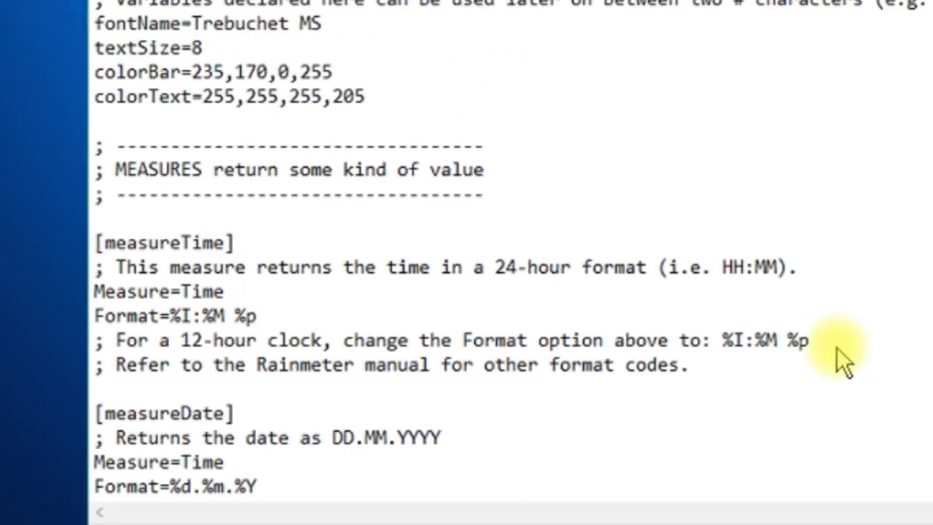
Save the edited Clock.ini and close the editor and the remaining open window on PC-01.
left_click(147, 142)
left_click(175, 179)
left_click(730, 126)
right_click(428, 219)
left_click(107, 491)
left_click(792, 101)
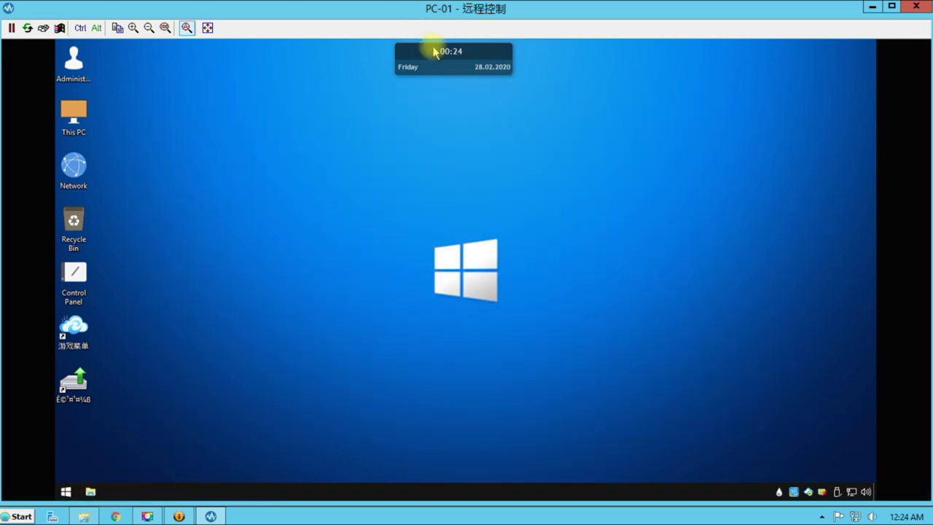
Restart PC-01 and reopen its remote desktop from the icafe8 client list.
left_click(66, 492)
mouse_move(270, 472)
left_click(306, 442)
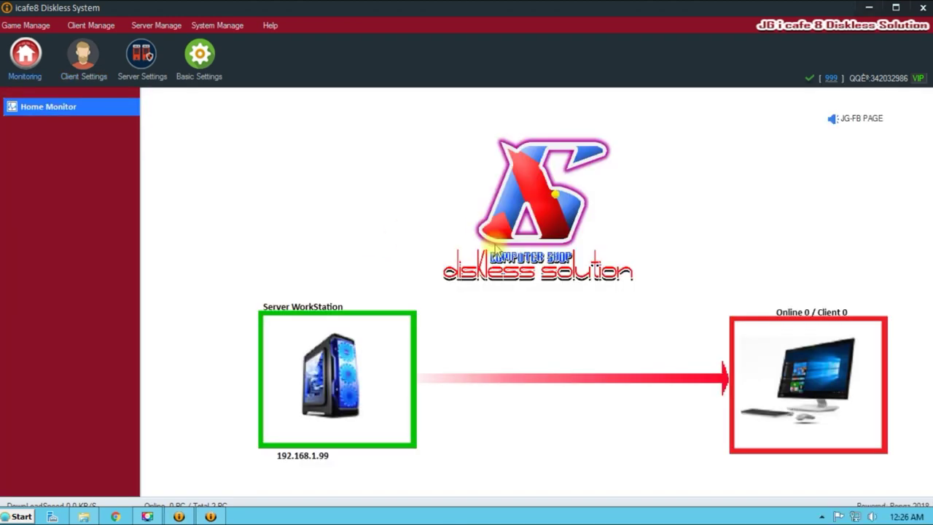
left_click(93, 67)
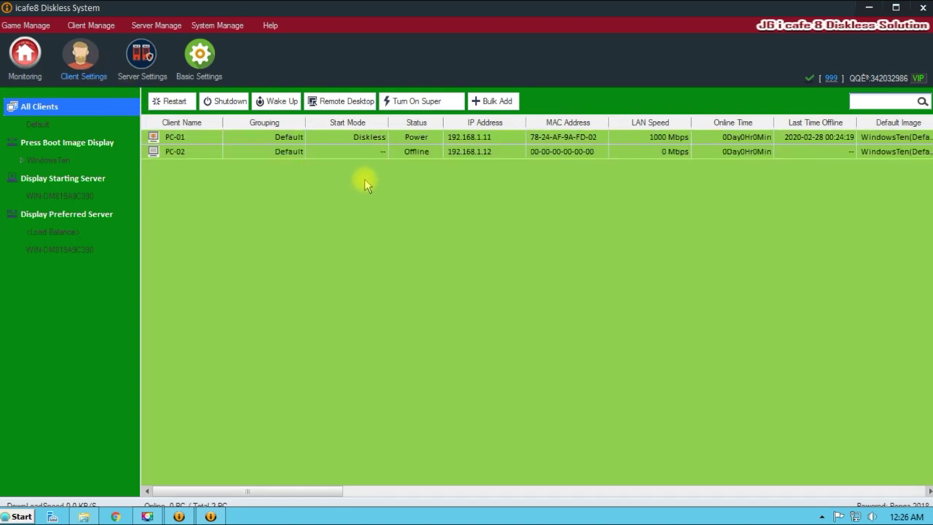
left_click(369, 138)
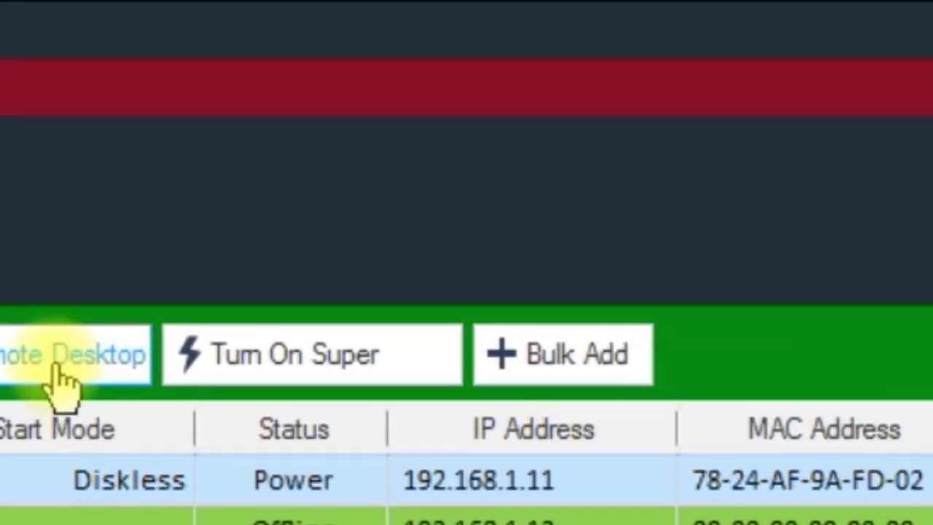
left_click(340, 100)
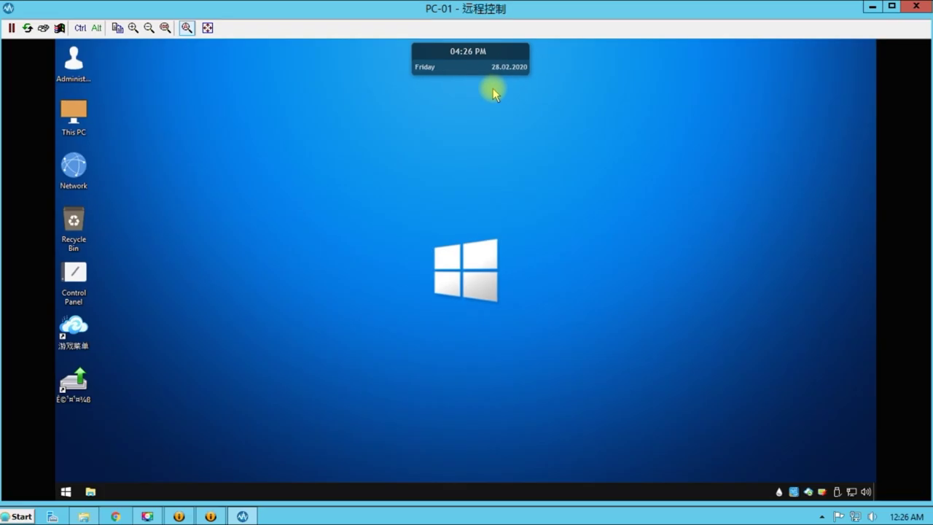
Synchronize PC-01's clock with the time.windows.com internet time server, close the Control Panel and compare the time with the server's clock.
left_click(65, 493)
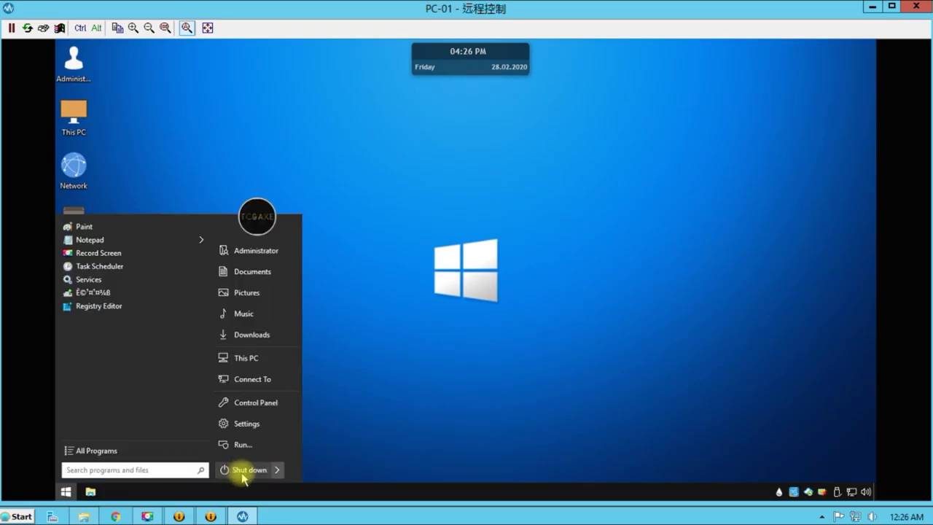
left_click(261, 403)
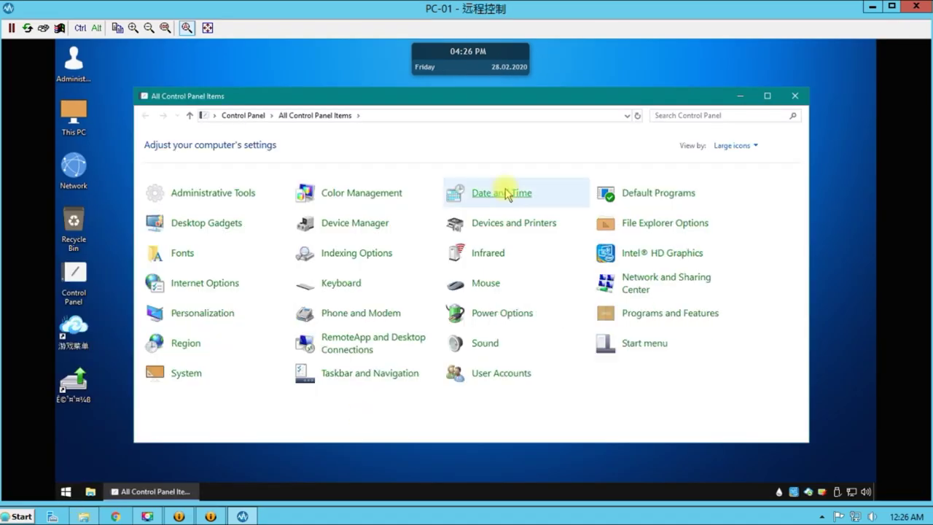
left_click(500, 193)
left_click(326, 226)
left_click(337, 340)
left_click(253, 133)
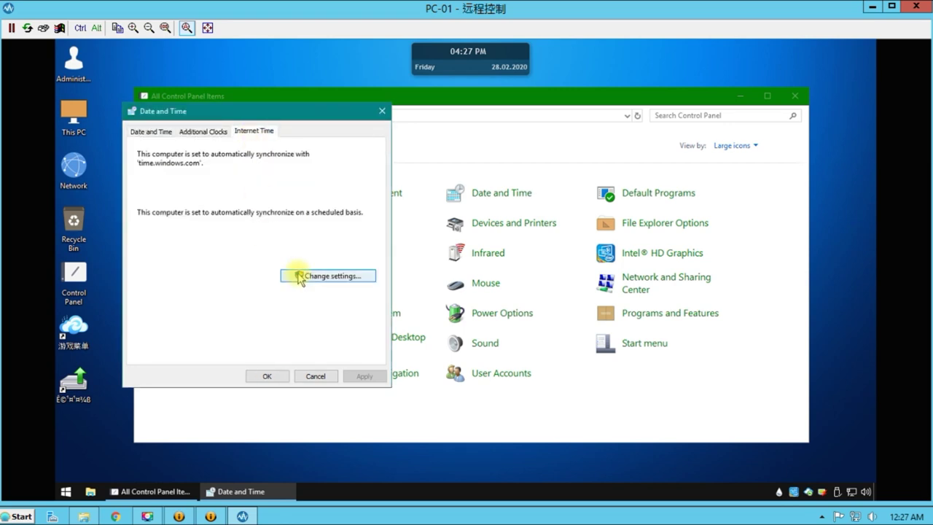
left_click(299, 275)
left_click(337, 184)
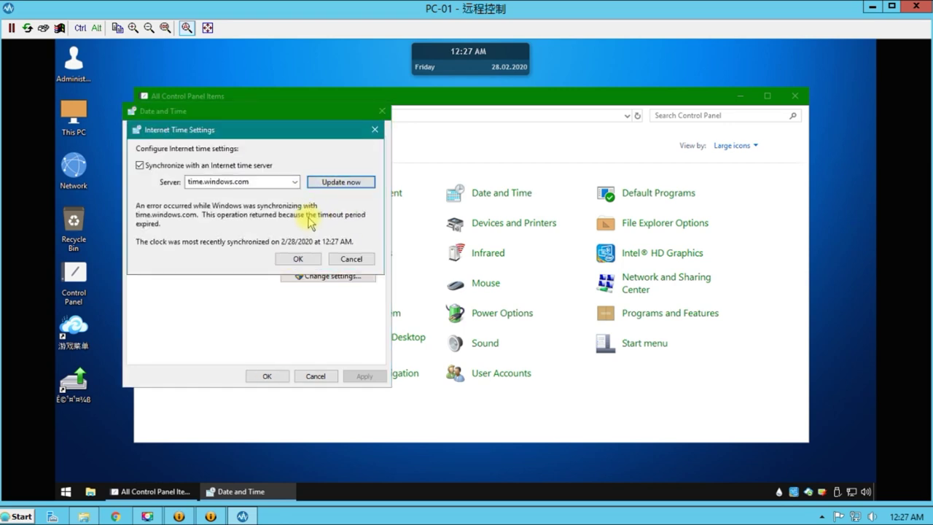
left_click(297, 258)
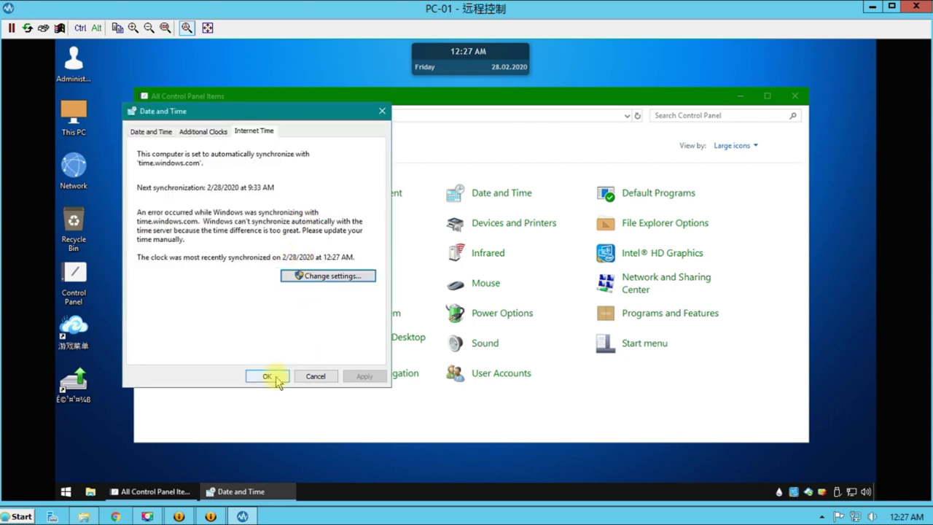
left_click(267, 376)
left_click(795, 95)
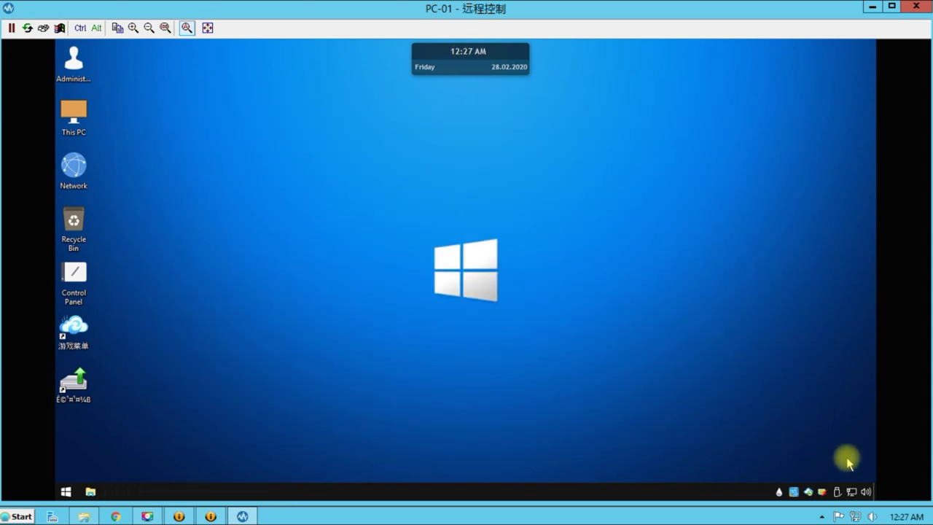
left_click(906, 517)
left_click(659, 206)
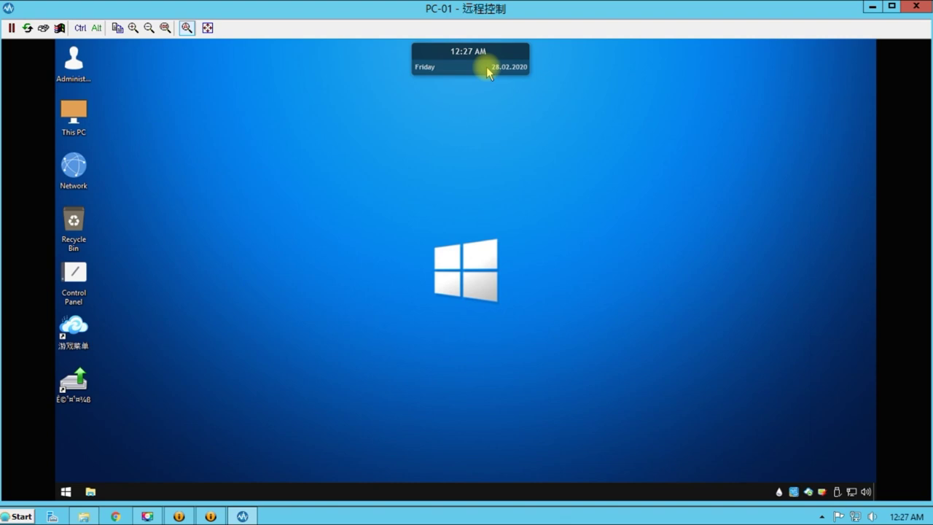
right_click(425, 156)
Remove all recently used programs from PC-01's Start menu list, from Registry Editor up to Paint.
left_click(66, 492)
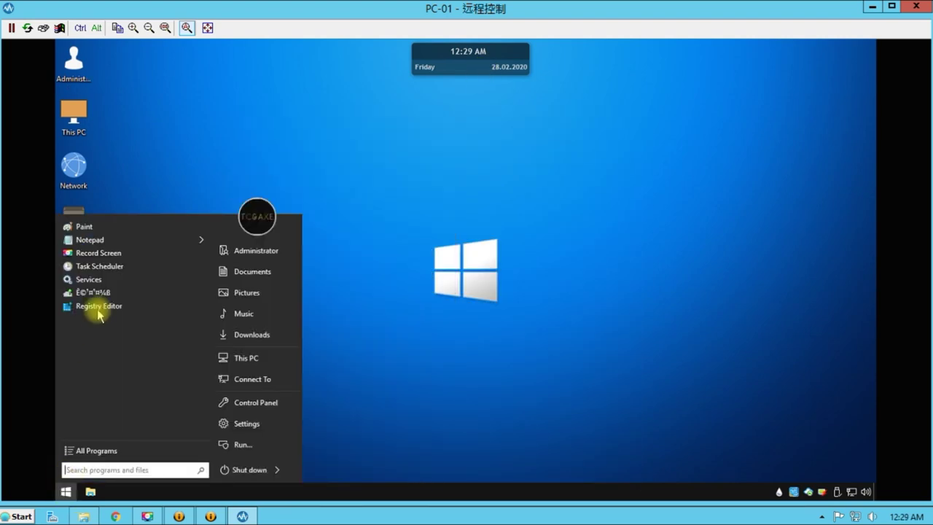
right_click(92, 293)
left_click(111, 432)
right_click(96, 292)
left_click(113, 422)
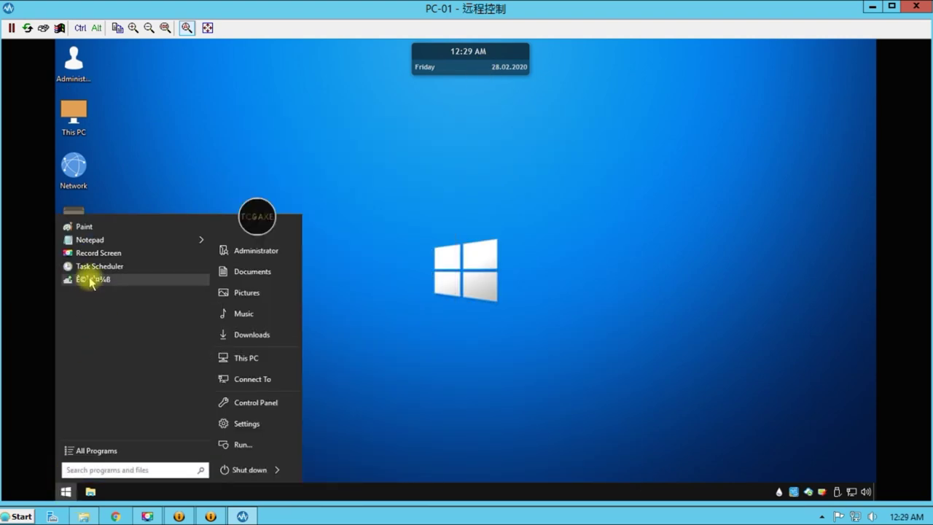
right_click(95, 279)
left_click(113, 413)
right_click(94, 266)
left_click(113, 400)
right_click(102, 253)
left_click(115, 384)
right_click(89, 240)
left_click(119, 380)
right_click(93, 226)
left_click(125, 361)
left_click(250, 146)
Shut down PC-01 from its Start menu and close the remote control window.
left_click(65, 493)
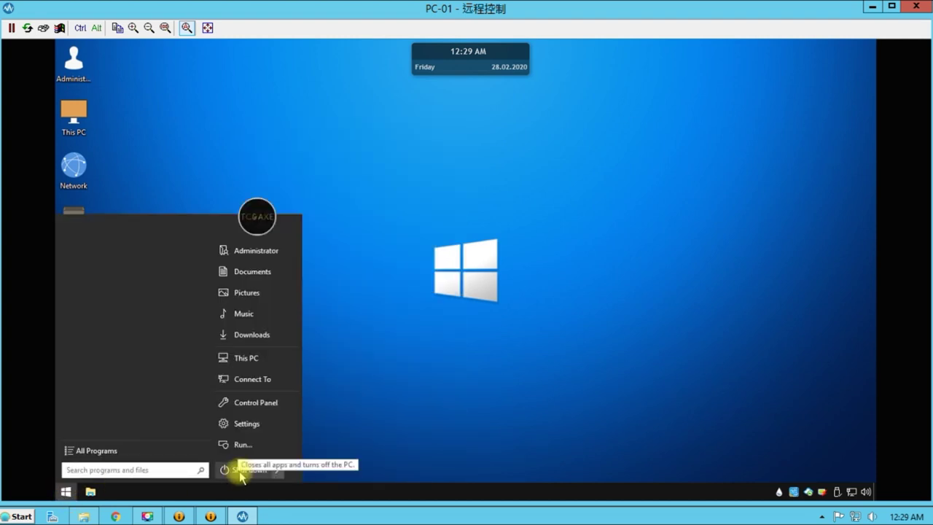
key("Escape")
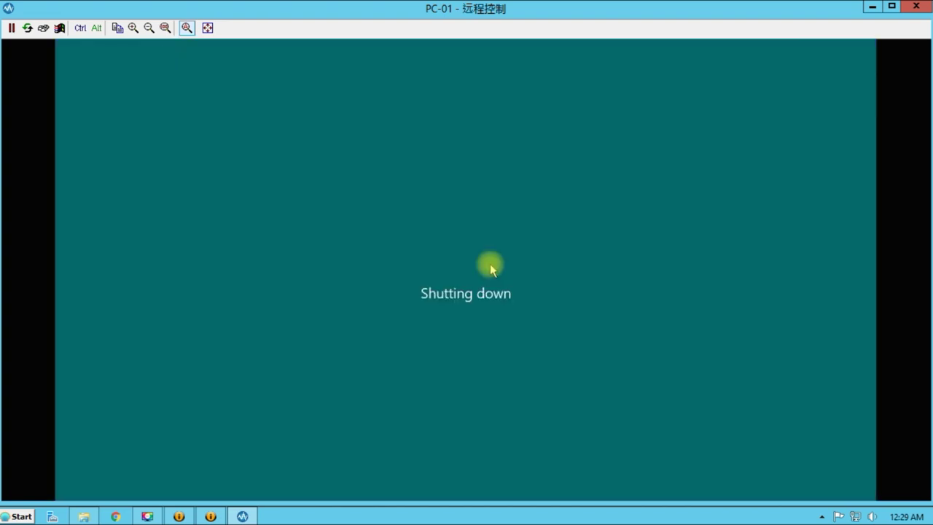
left_click(916, 7)
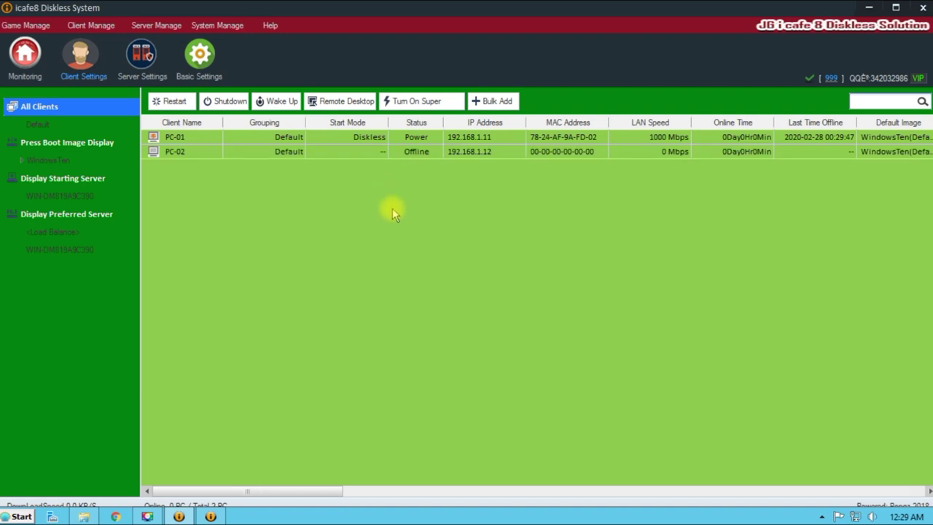
Cancel super mode on PC-01 and save its changes as a restore point named INSTALLGRAPHICS.
right_click(417, 145)
left_click(524, 412)
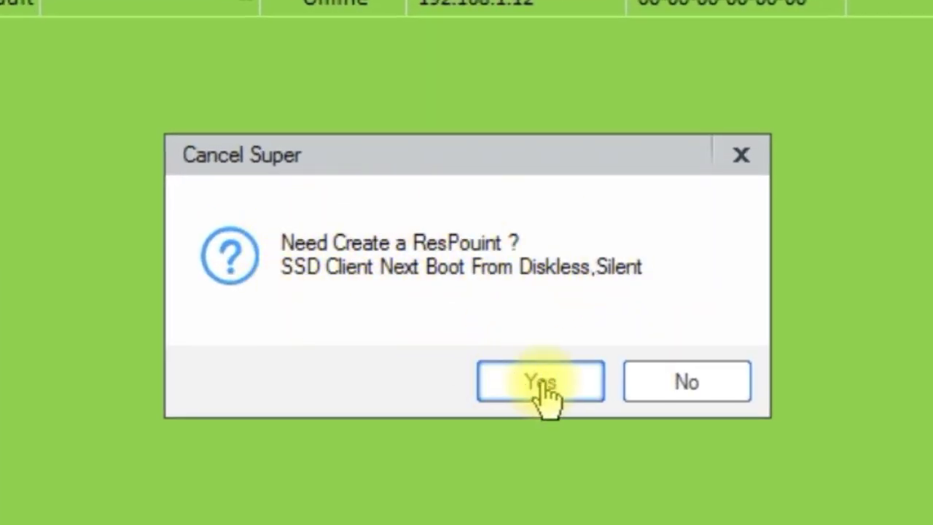
left_click(540, 383)
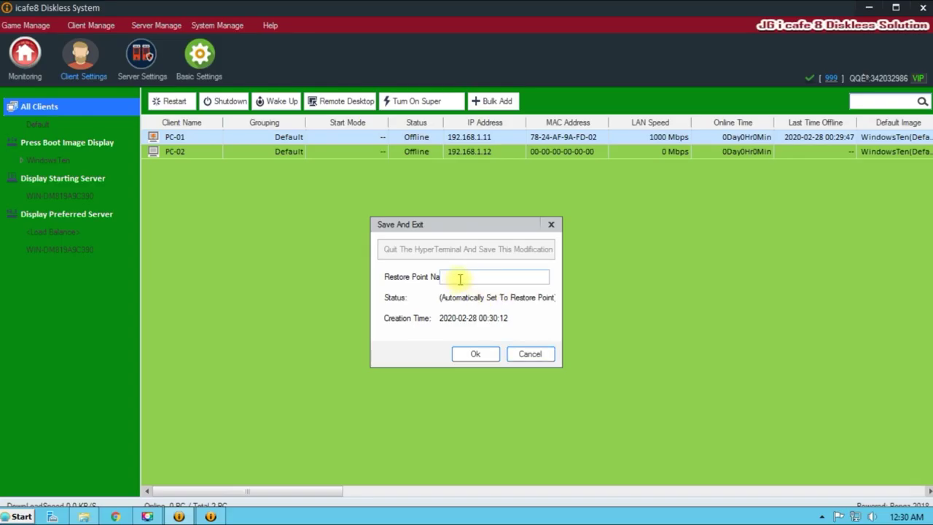
type("INSTALLGRAPHICS")
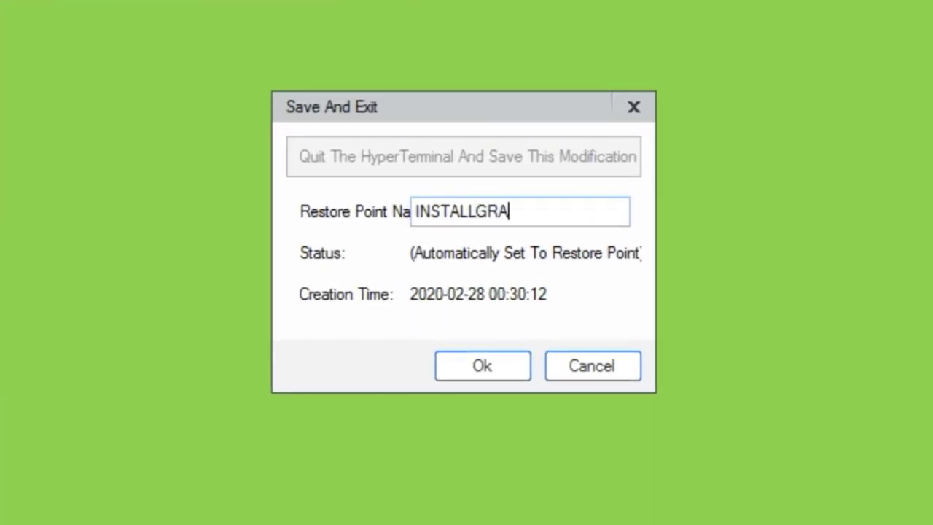
left_click(481, 367)
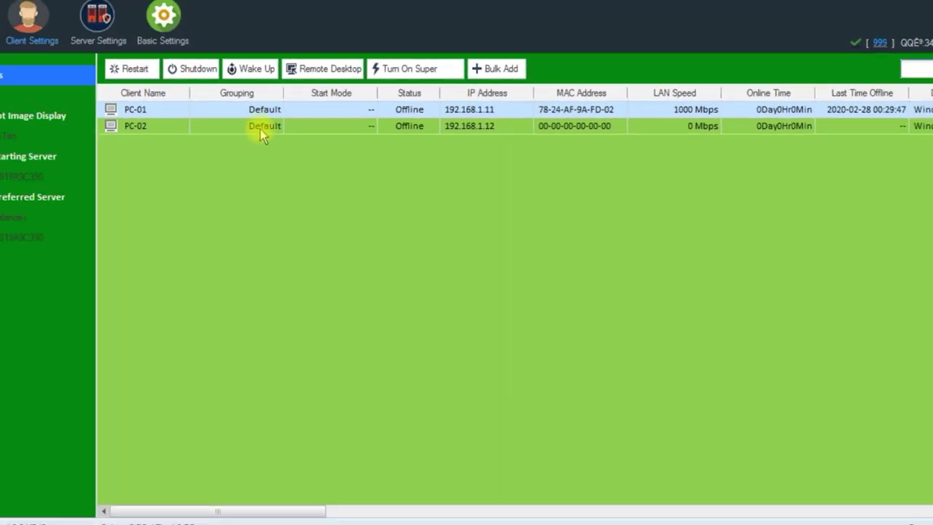
Open the super mode restore point selection for PC-01 and check the INSTALLGRAPHICS entry.
right_click(289, 138)
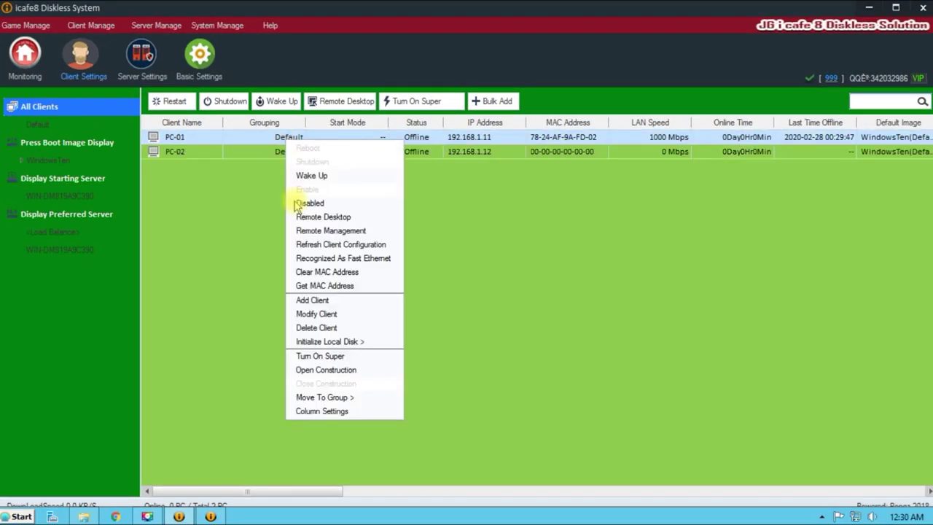
left_click(305, 203)
left_click(412, 263)
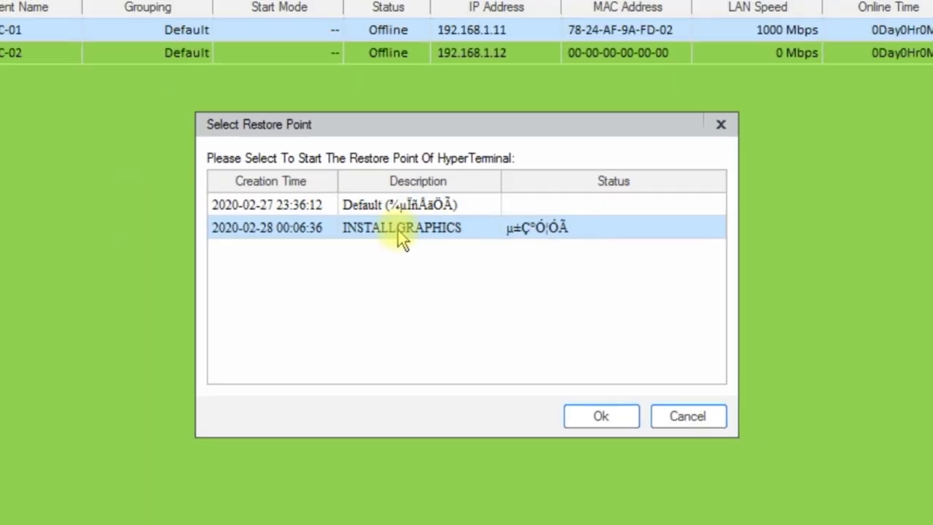
double_click(398, 231)
Check the INSTALLGRAPHICS restore point of the WindowsTen image in Image Management and return to the client list.
left_click(138, 56)
left_click(109, 142)
left_click(435, 216)
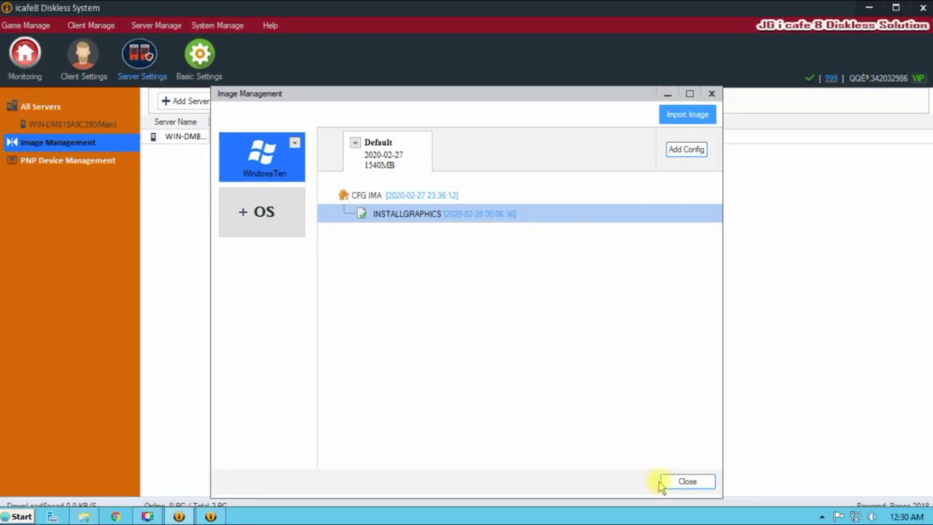
left_click(663, 483)
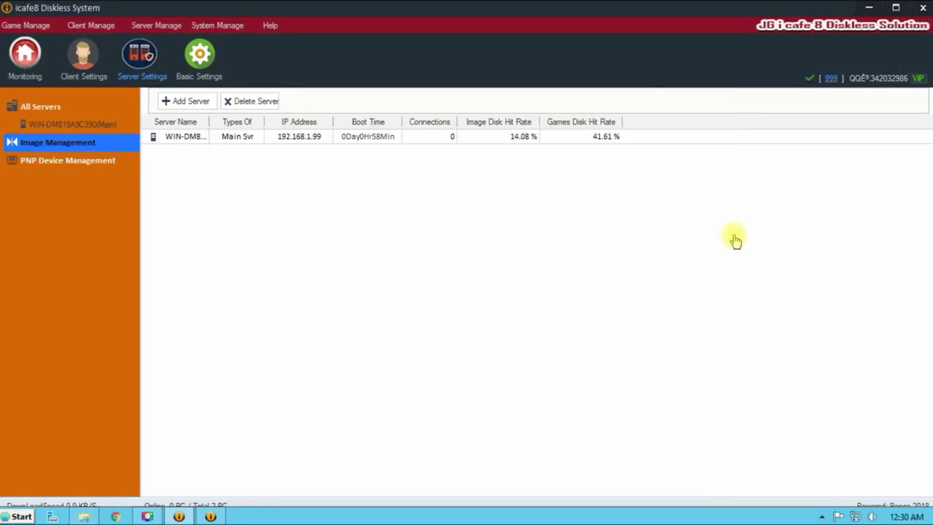
left_click(77, 59)
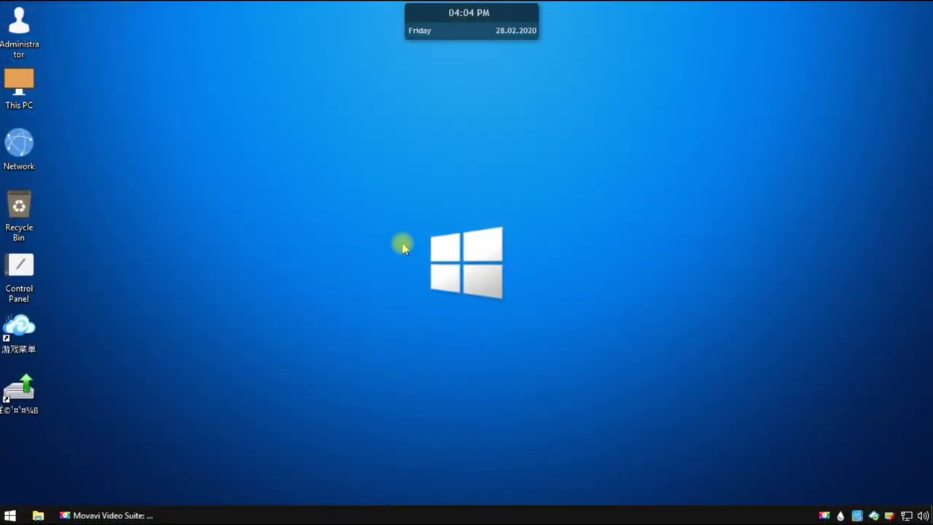
Refresh PC-01's desktop and check its drives and the contents of GAMES DISK (D:), closing the window at the end.
right_click(388, 157)
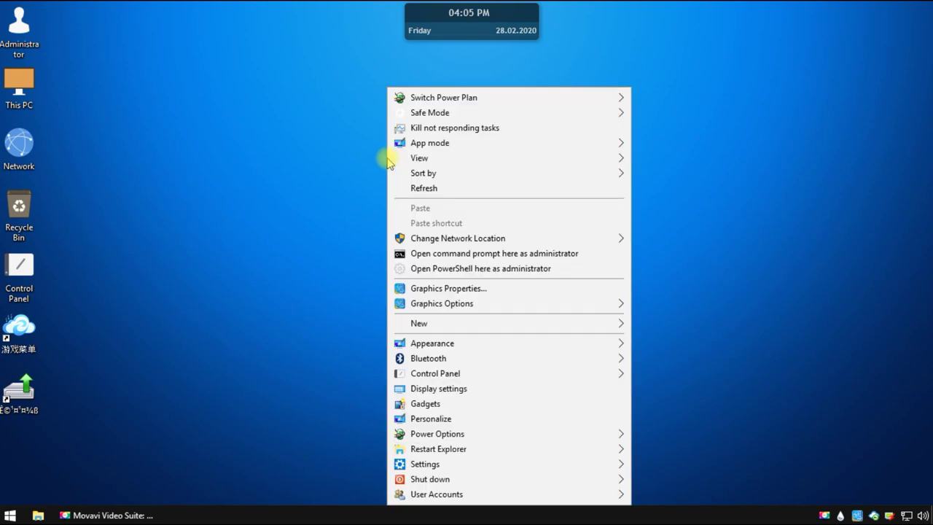
left_click(416, 188)
key("super+e")
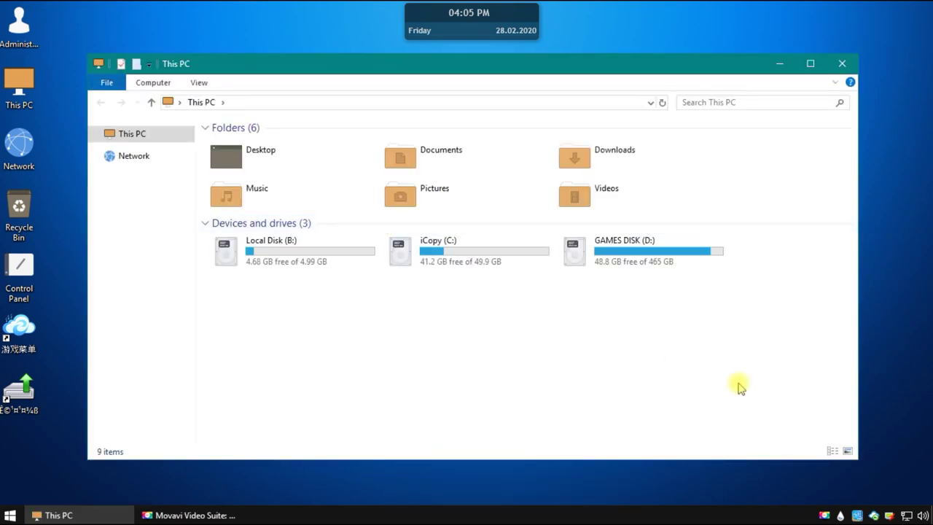
left_click_drag(714, 333, 725, 387)
double_click(625, 260)
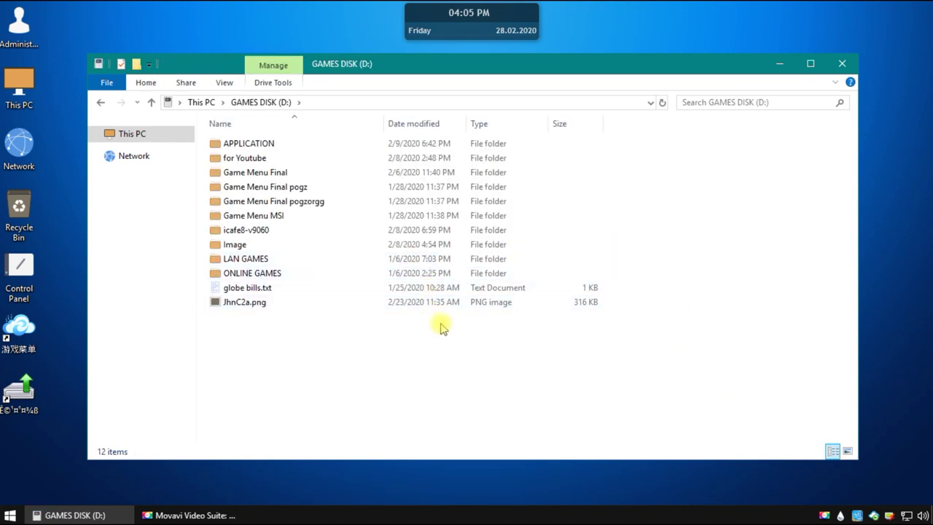
left_click(842, 65)
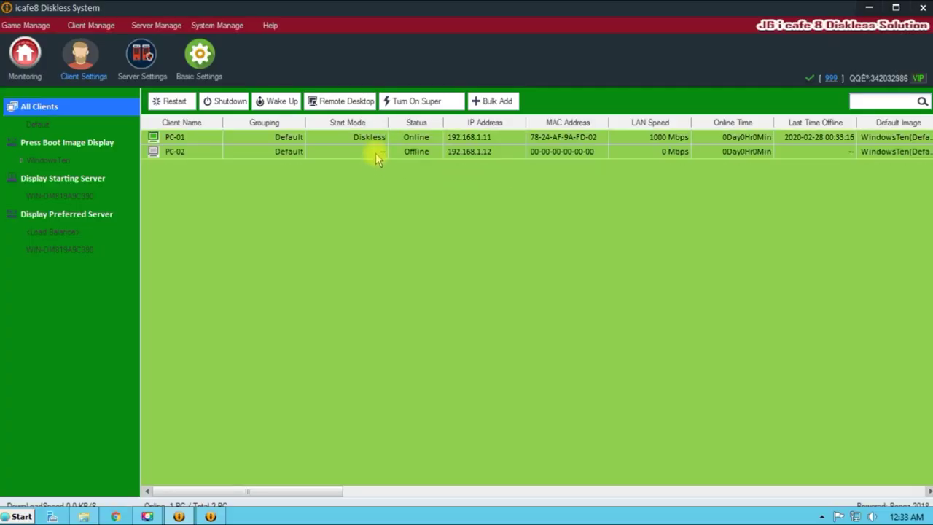
Send a shutdown command to PC-01 from the client list and open the home monitor page.
left_click(408, 140)
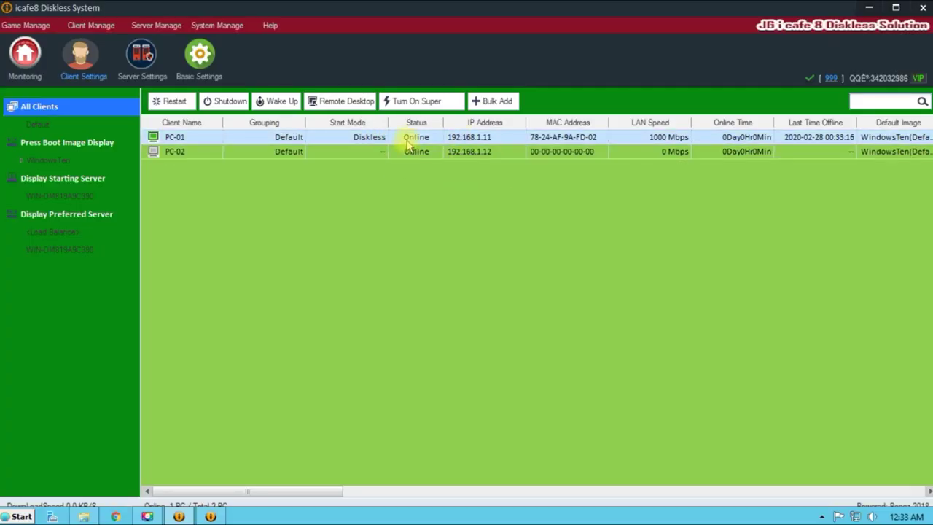
left_click(219, 101)
left_click(453, 291)
left_click(368, 153)
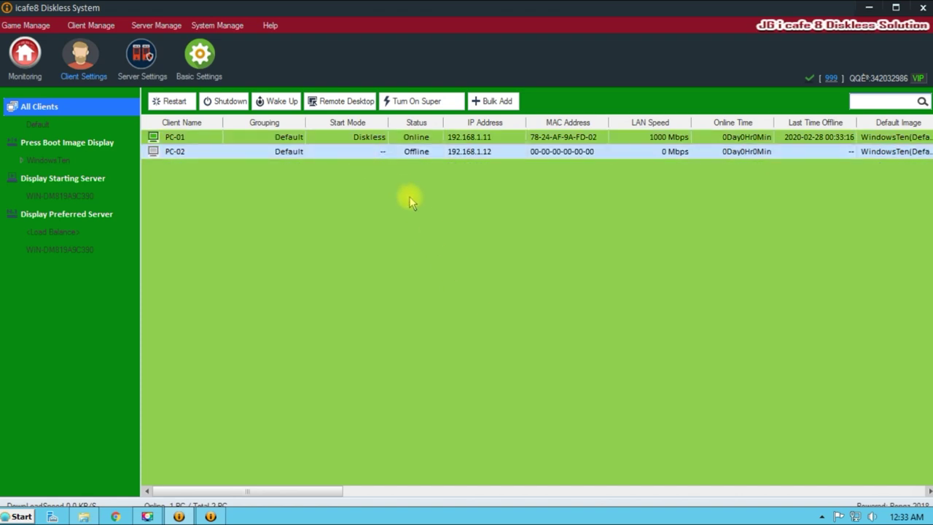
left_click(25, 52)
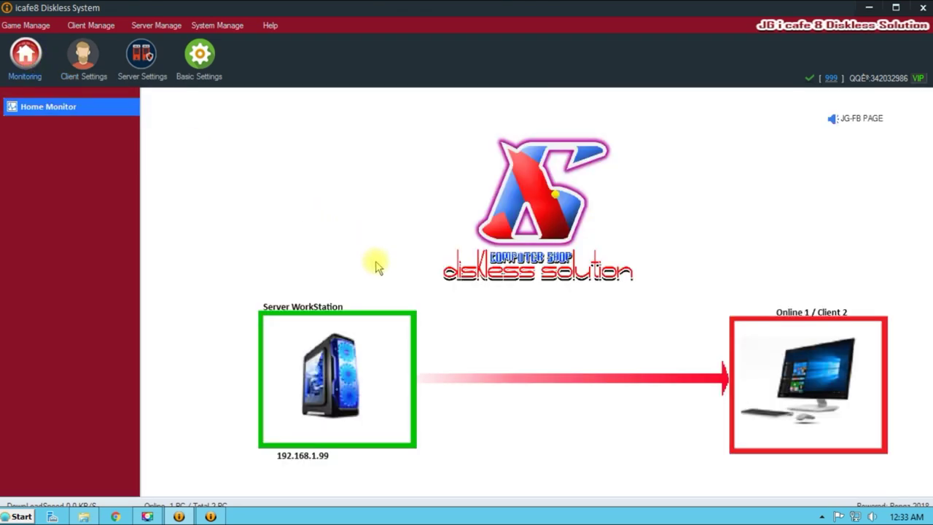